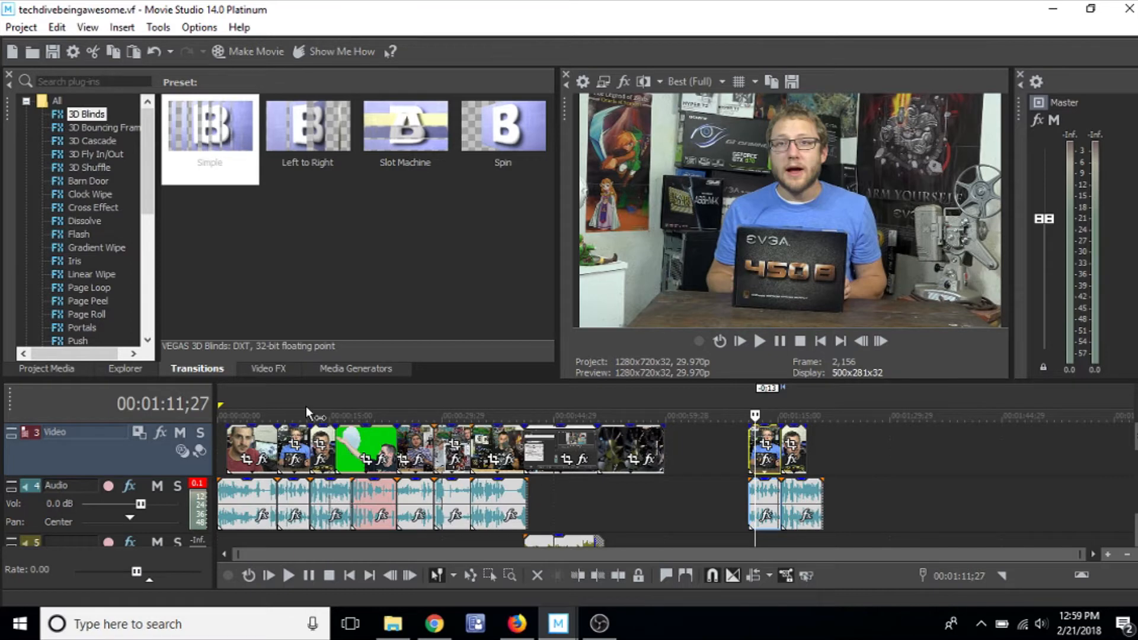
Slightly lower the gain of the audio event that starts beneath the third video clip, near the 12-second mark
left_click(306, 406)
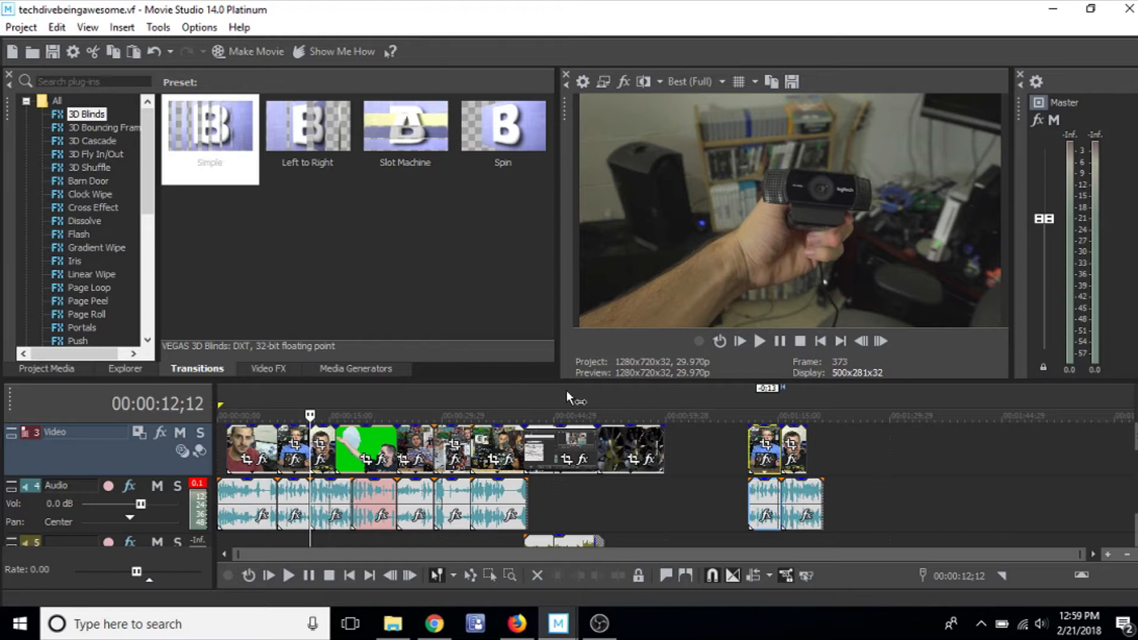
left_click(296, 417)
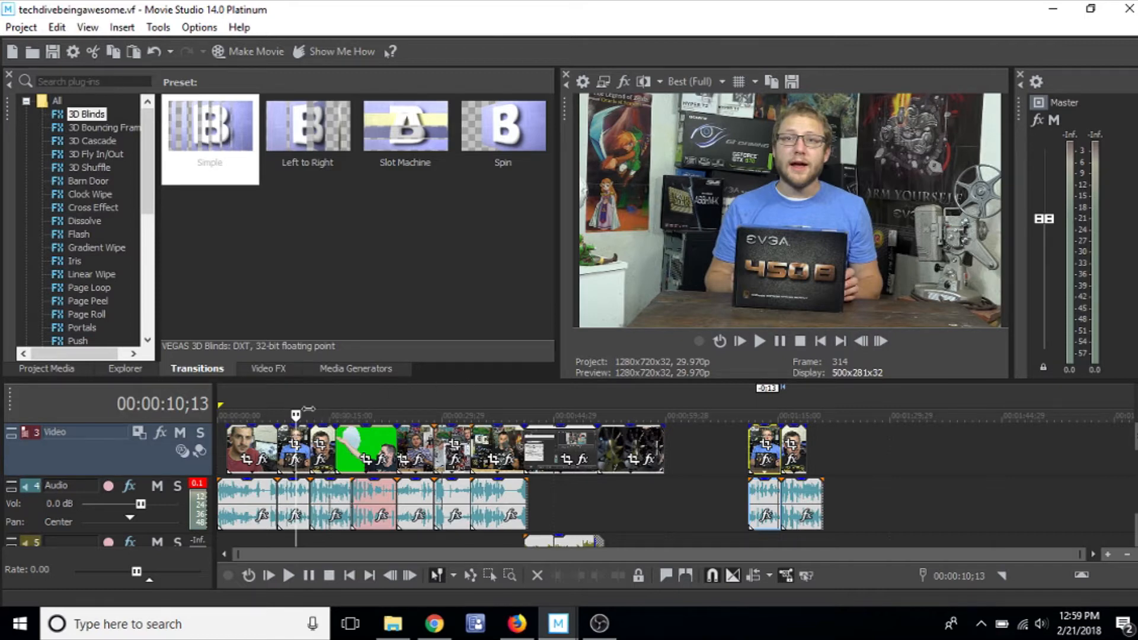
scroll(308, 409, "up", 5)
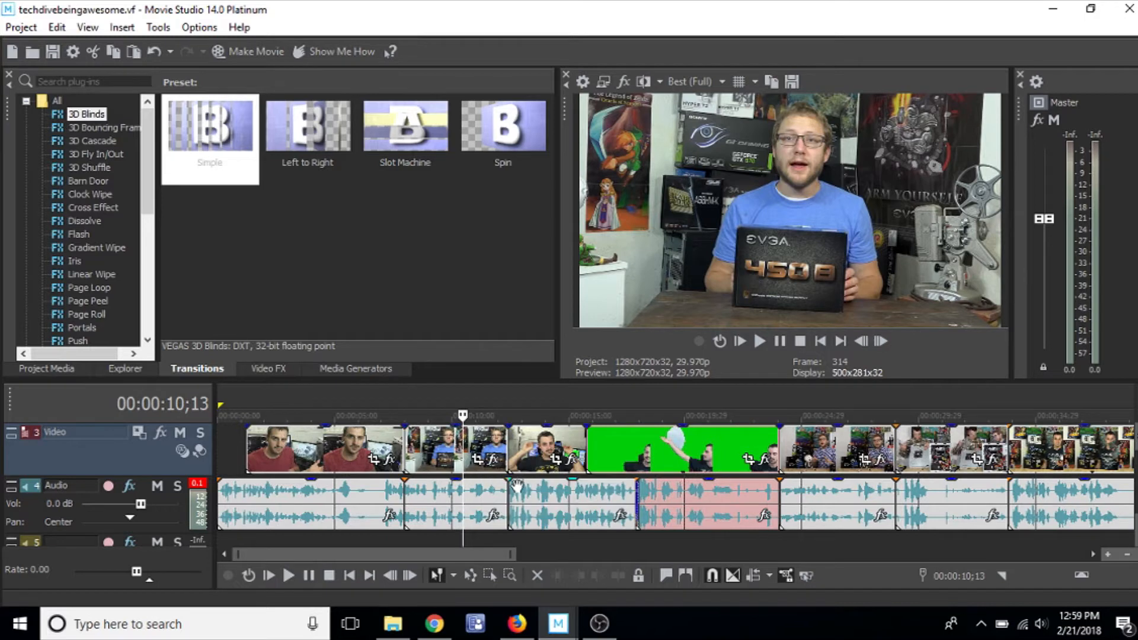
left_click_drag(575, 485, 576, 486)
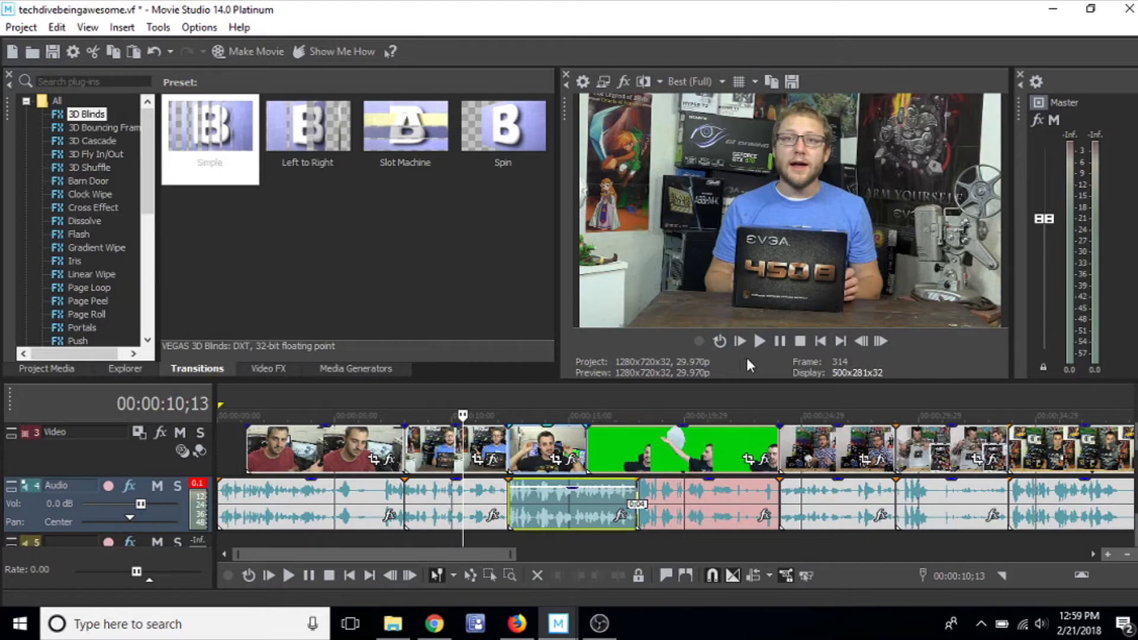
Play back the cut between the second and third video clips twice, starting from about 00:00:11;01 and 00:00:11;13
left_click(489, 392)
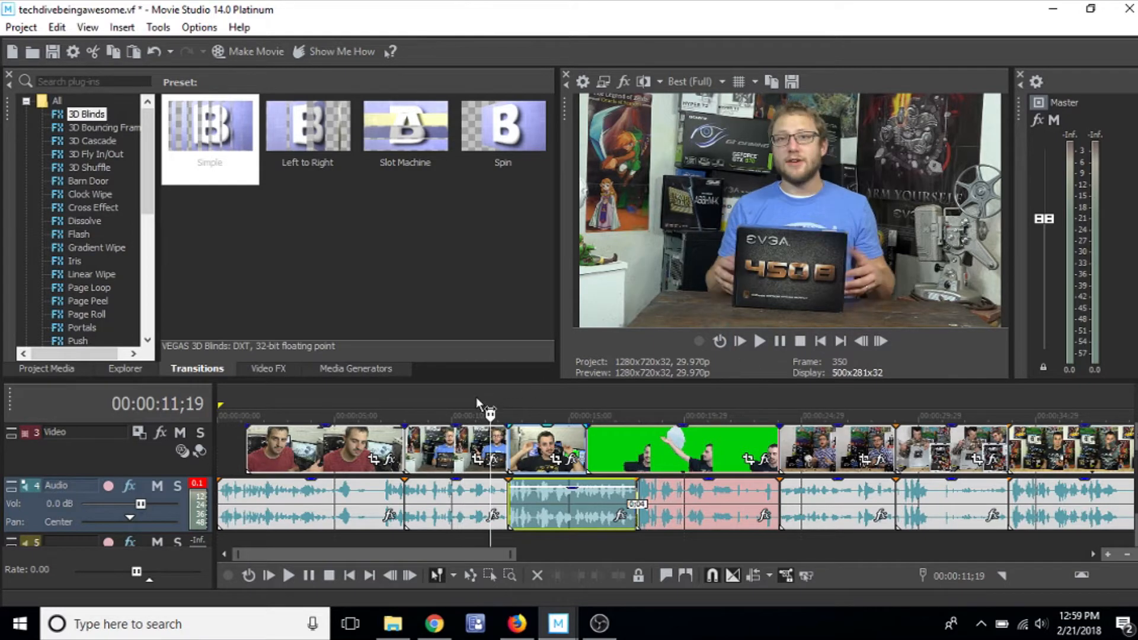
left_click(475, 397)
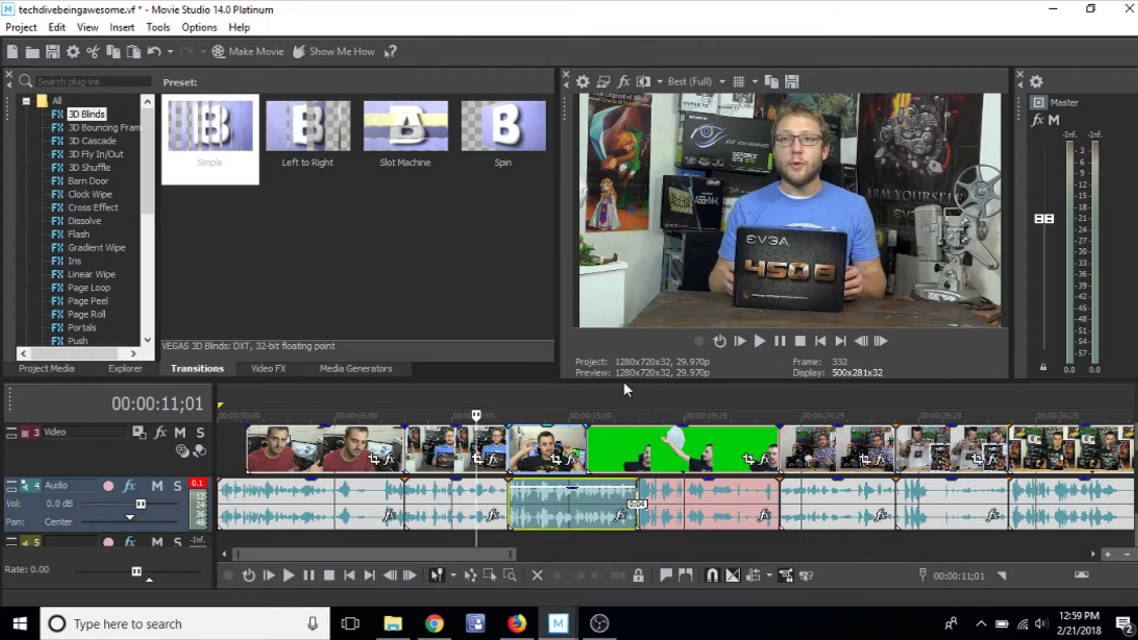
left_click(761, 342)
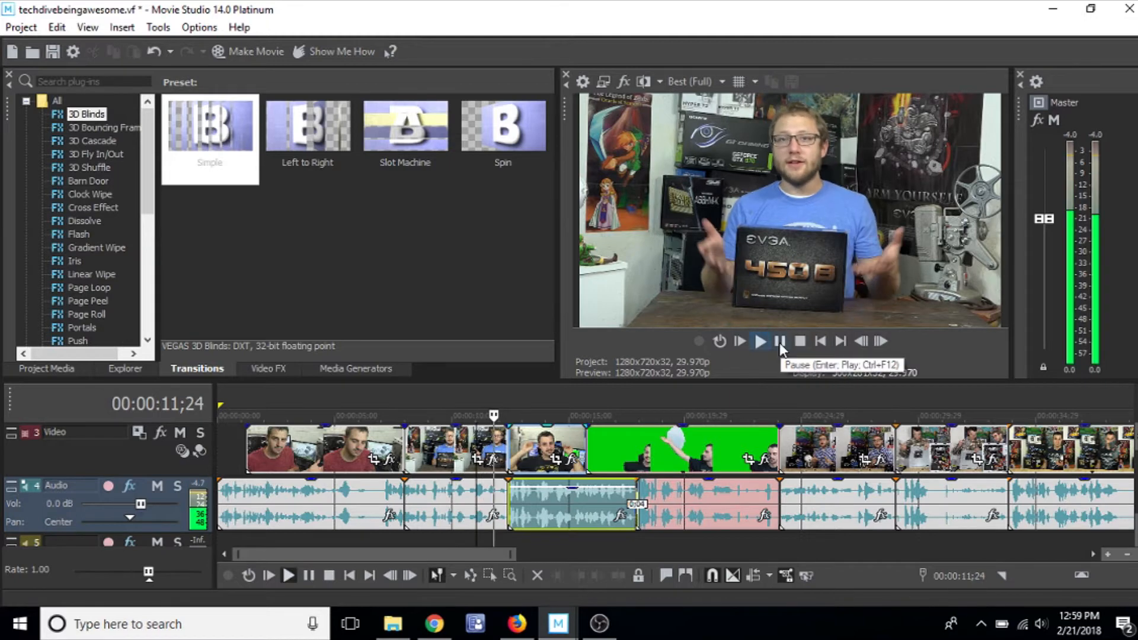
left_click(780, 342)
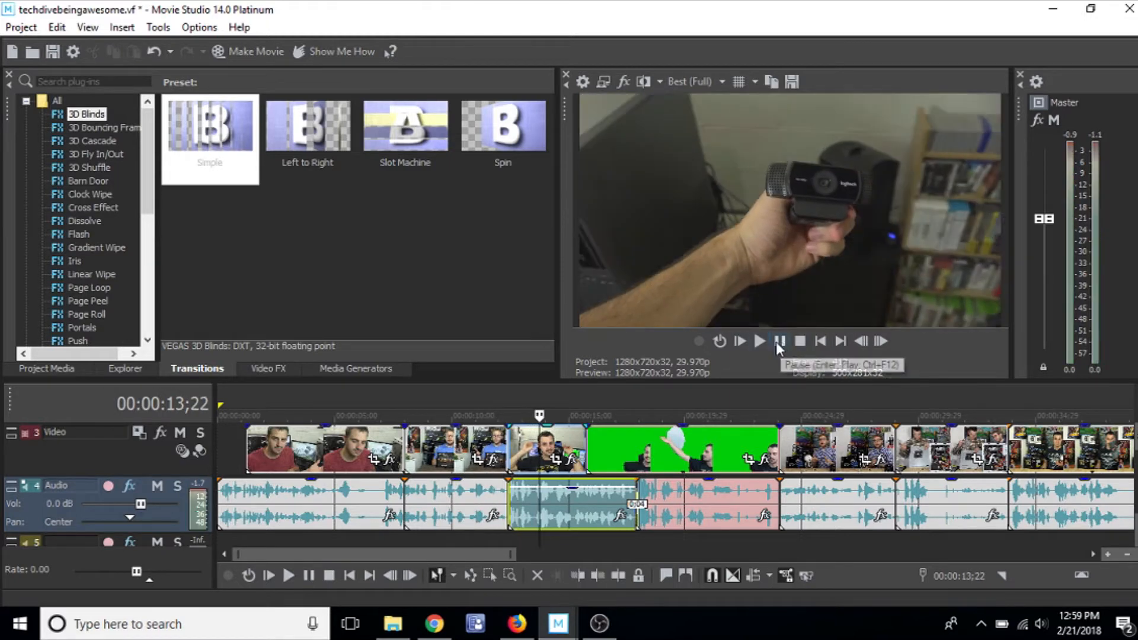
left_click(485, 412)
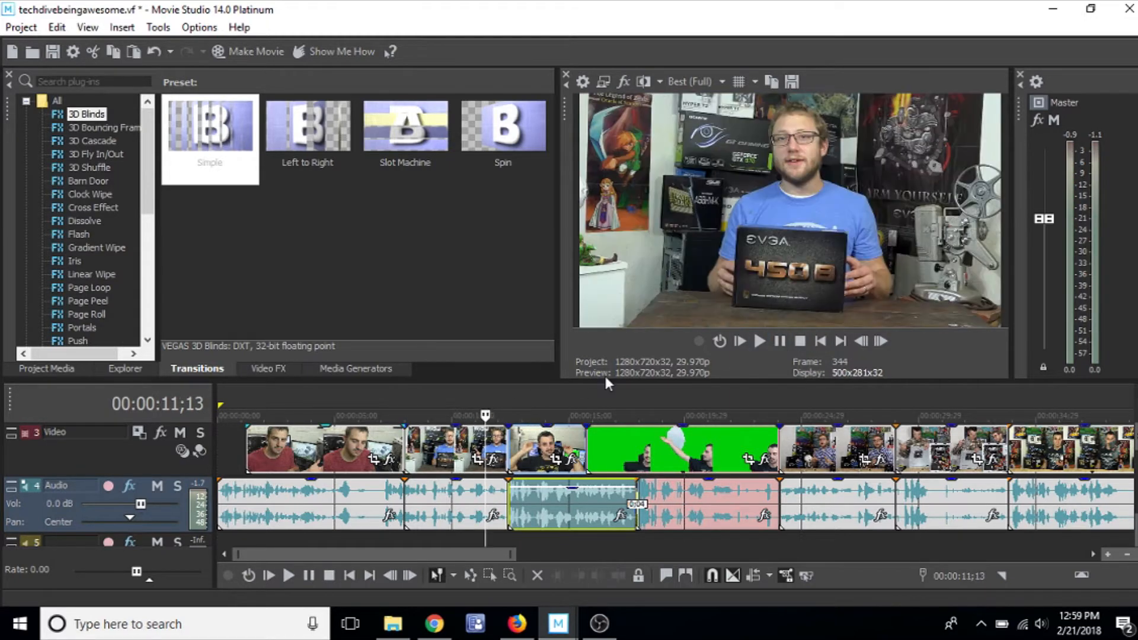
left_click(761, 341)
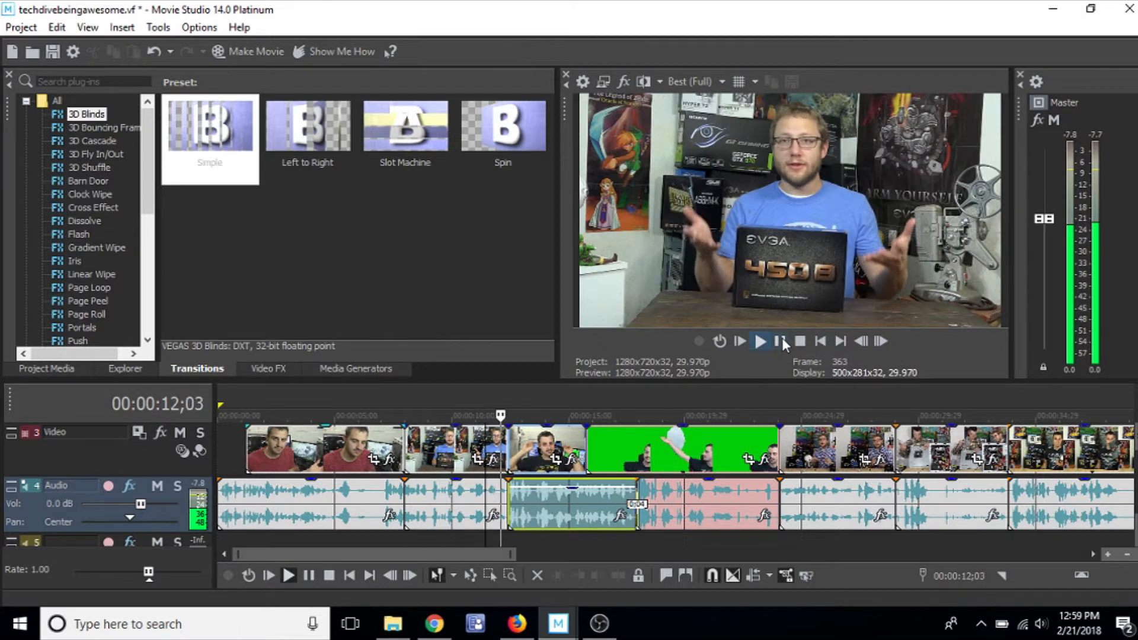
left_click(780, 342)
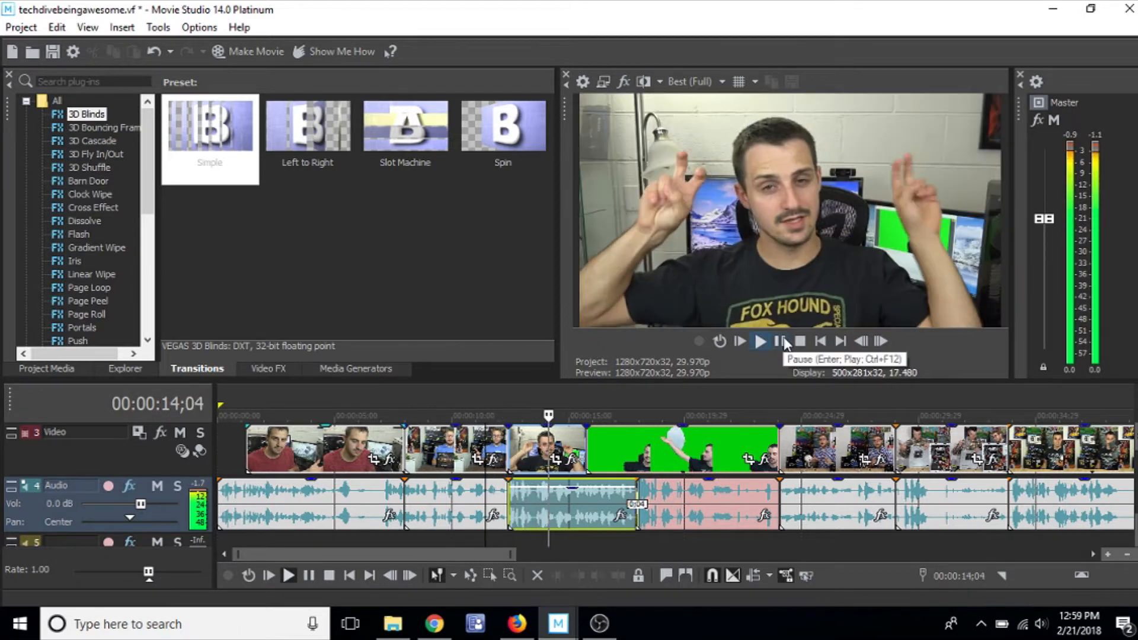
Step forward frame by frame across the cut into the third clip, from about 00:00:11;06 to 00:00:13;06
key("Down")
key("Down")
key("Down")
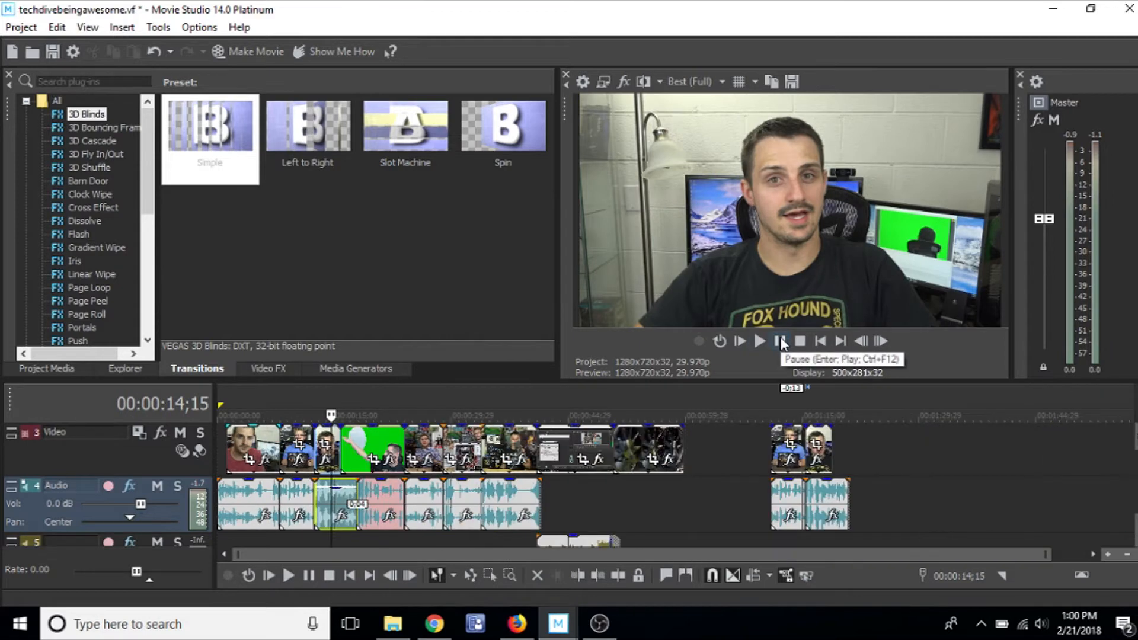
left_click(305, 402)
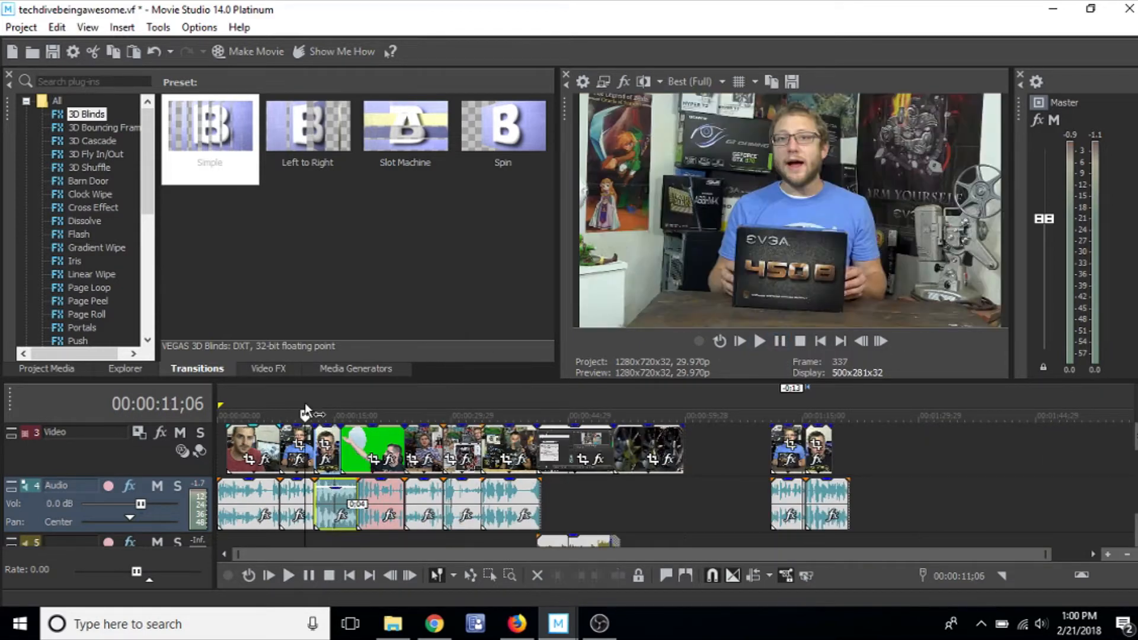
key("alt+Right")
key("alt+Right")
key("alt+Right")
key("alt+Right")
key("alt+Right")
key("alt+Right")
key("alt+Right")
key("alt+Right")
key("alt+Right")
key("alt+Right")
key("alt+Right")
key("alt+Right")
key("alt+Right")
key("alt+Right")
key("alt+Right")
key("alt+Right")
key("alt+Right")
key("alt+Right")
key("alt+Right")
key("alt+Right")
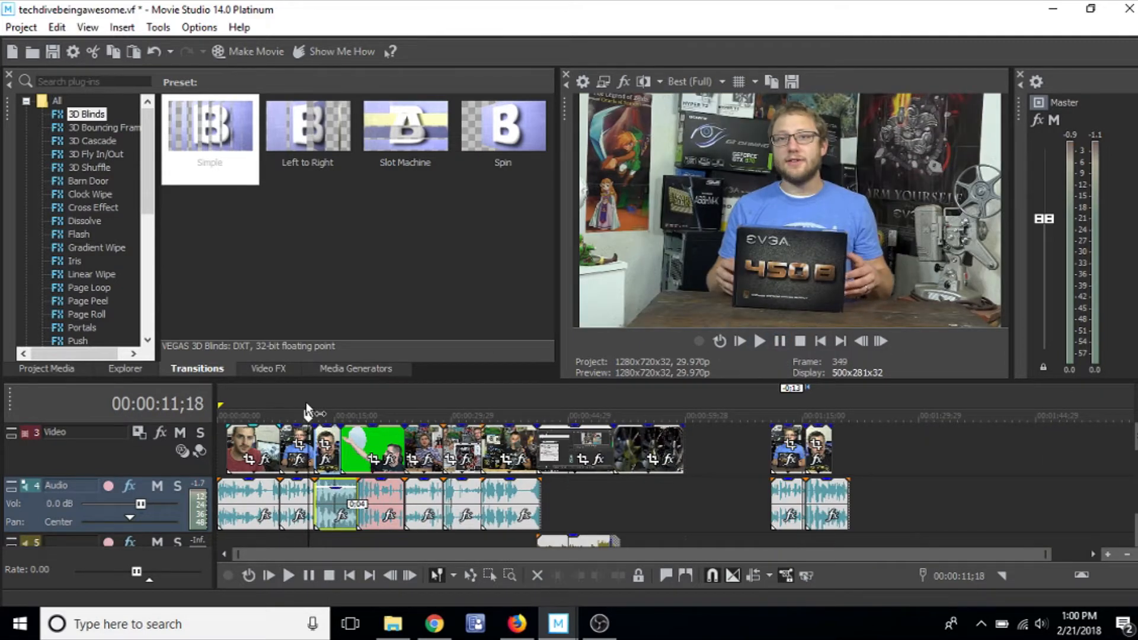
key("alt+Right")
key("alt+Right")
key("alt+Right")
key("alt+Right")
key("alt+Right")
key("alt+Right")
key("alt+Right")
key("alt+Right")
key("alt+Right")
key("alt+Right")
key("alt+Right")
key("alt+Right")
key("alt+Right")
key("alt+Right")
key("alt+Right")
key("alt+Right")
key("alt+Right")
key("alt+Right")
key("alt+Right")
key("alt+Right")
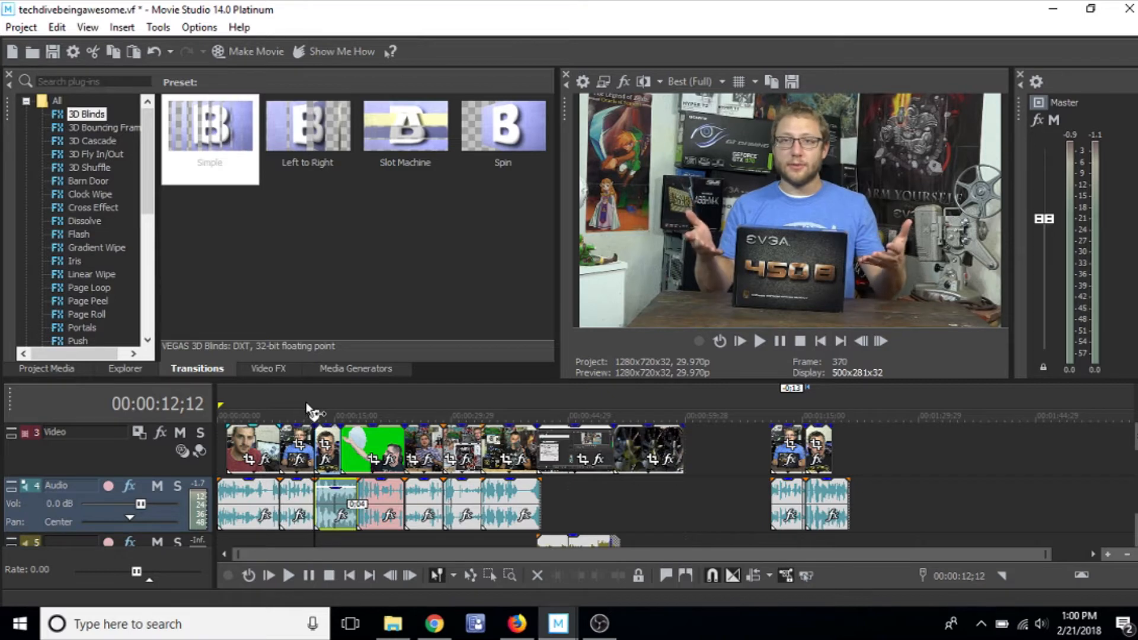
key("alt+Right")
key("alt+Right")
key("alt+Right")
key("alt+Right")
key("alt+Right")
key("alt+Right")
key("alt+Right")
key("alt+Right")
key("alt+Right")
key("alt+Right")
key("alt+Right")
key("alt+Right")
key("alt+Right")
key("alt+Right")
key("alt+Right")
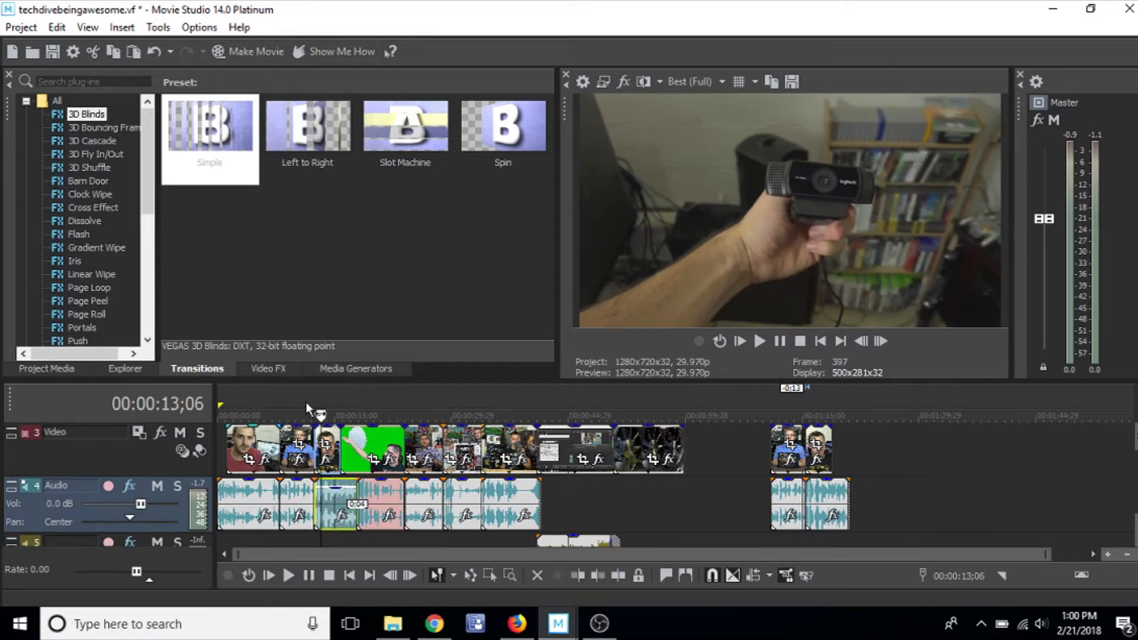
Step backward through the second clip and across its opening cut to 00:00:07;21 in the first clip
key("alt+Left")
key("alt+Left")
key("alt+Left")
key("alt+Left")
key("alt+Left")
key("alt+Left")
key("alt+Left")
key("alt+Left")
key("alt+Left")
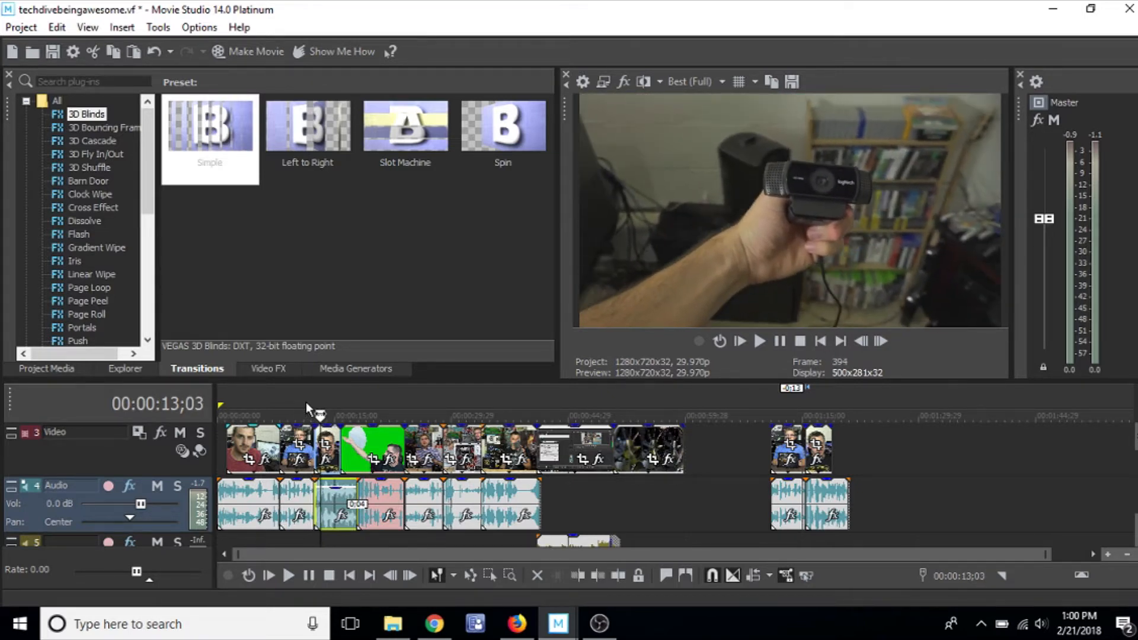
key("Left")
key("Left")
key("Left")
key("Left")
key("Left")
key("Left")
key("Left")
key("Left")
key("Left")
key("Left")
key("Left")
key("Left")
key("Left")
key("Left")
key("Left")
key("Left")
key("Left")
key("Left")
key("Left")
key("Left")
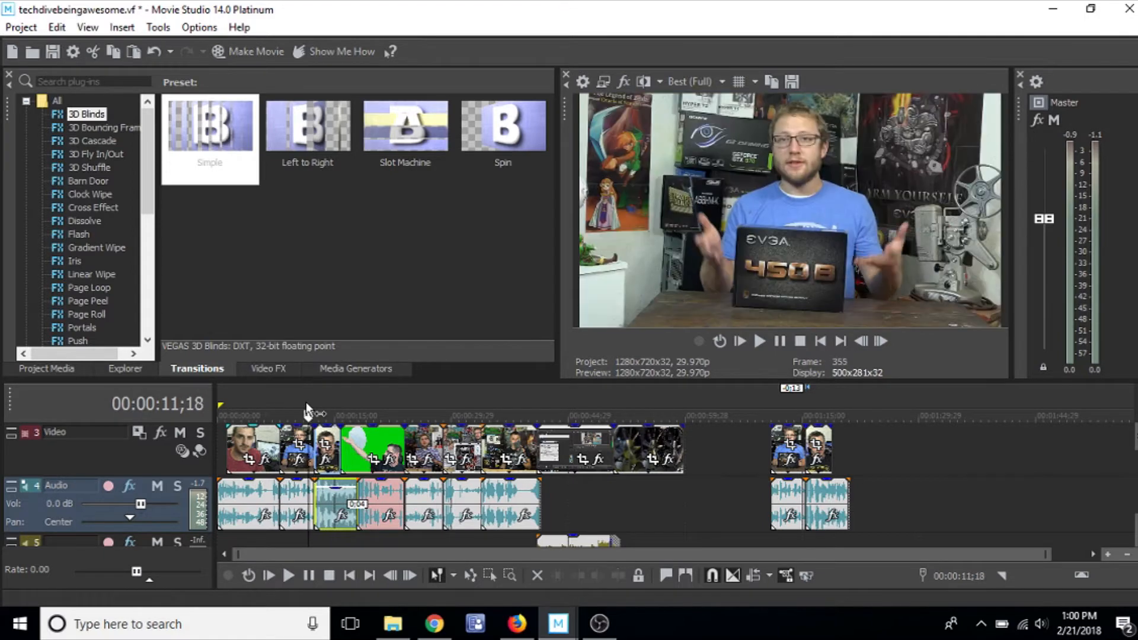
key("Left")
key("Left")
key("Left")
key("Left")
key("Left")
key("Left")
key("Left")
key("Left")
key("Left")
key("Left")
key("Left")
key("Left")
key("Left")
key("Left")
key("Left")
key("Left")
key("Left")
key("Left")
key("Left")
key("Left")
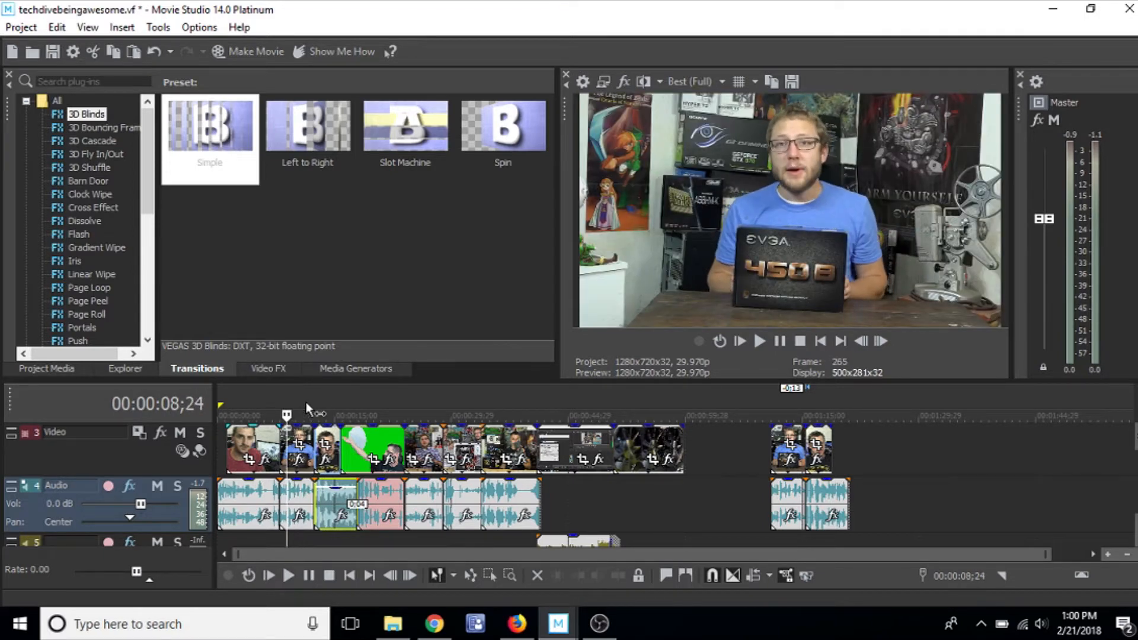
key("Left")
key("Left")
key("Left")
key("Left")
key("Left")
key("Left")
key("Left")
key("Left")
key("Left")
key("Left")
key("Left")
key("Left")
key("Left")
key("Left")
key("Left")
key("Left")
key("Left")
key("Left")
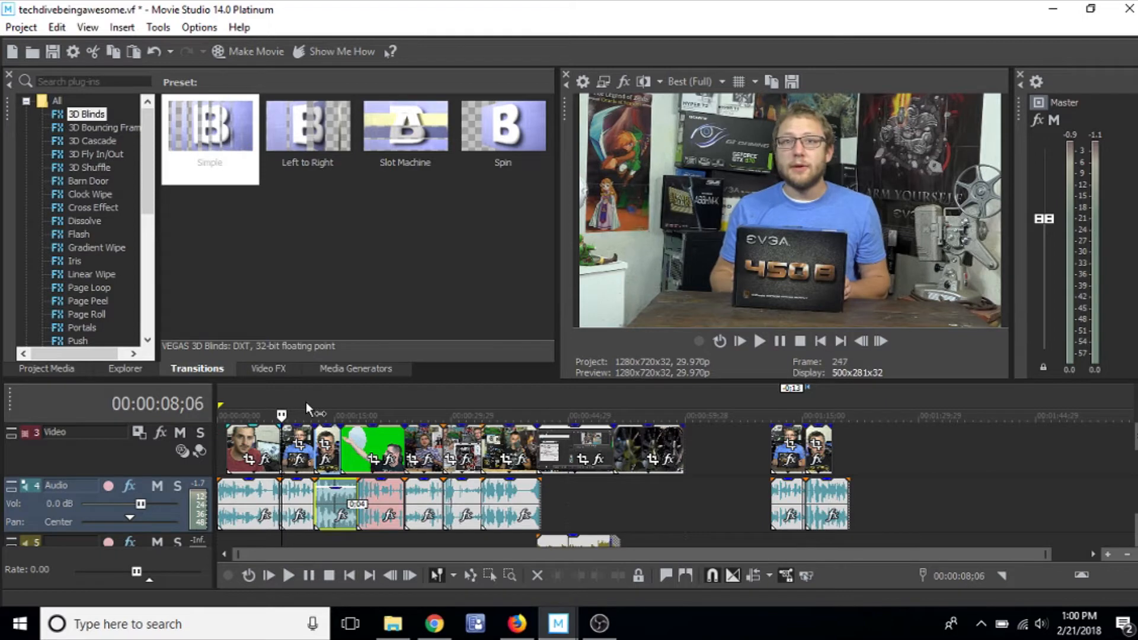
key("Left")
key("Left")
key("Left")
key("Left")
key("Left")
key("Left")
key("Left")
key("Left")
key("Left")
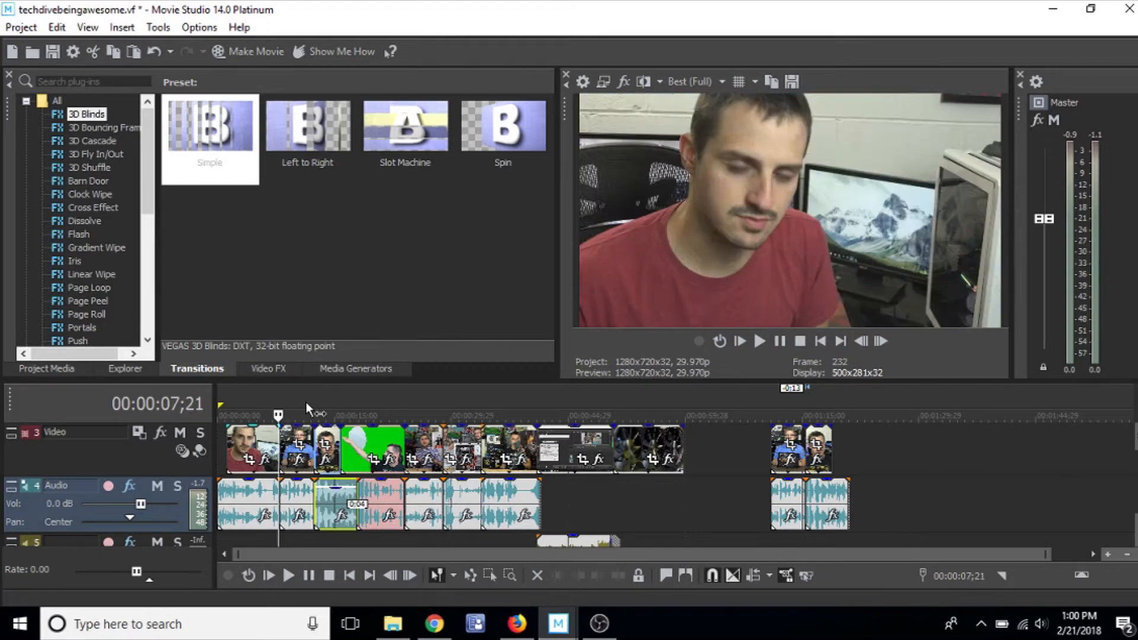
Step frame by frame from 00:00:07;21 across the cut into the second clip and on to 00:00:12;03
key("Right")
key("Right")
key("Right")
key("Right")
key("Right")
key("Right")
key("Right")
key("Right")
key("Right")
key("Right")
key("Right")
key("Right")
key("Right")
key("Right")
key("Right")
key("Right")
key("Right")
key("Right")
key("Right")
key("Right")
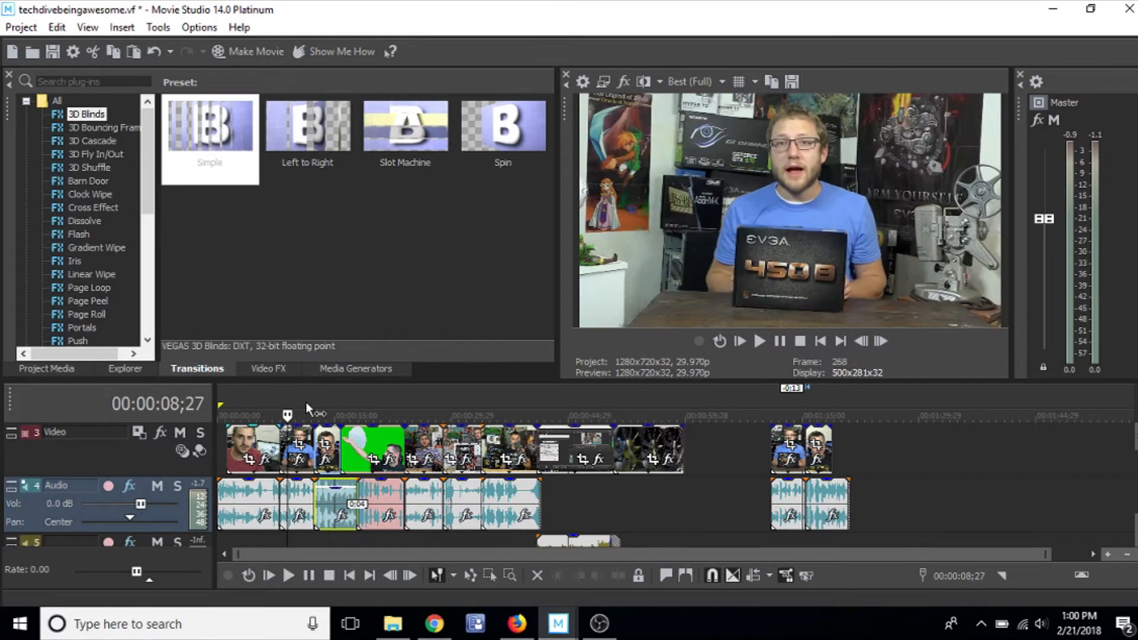
key("Right")
key("Right")
key("Right")
key("Right")
key("Right")
key("Right")
key("Right")
key("Right")
key("Right")
key("Right")
key("Right")
key("Right")
key("Right")
key("Right")
key("Right")
key("Right")
key("Right")
key("Right")
key("Right")
key("Right")
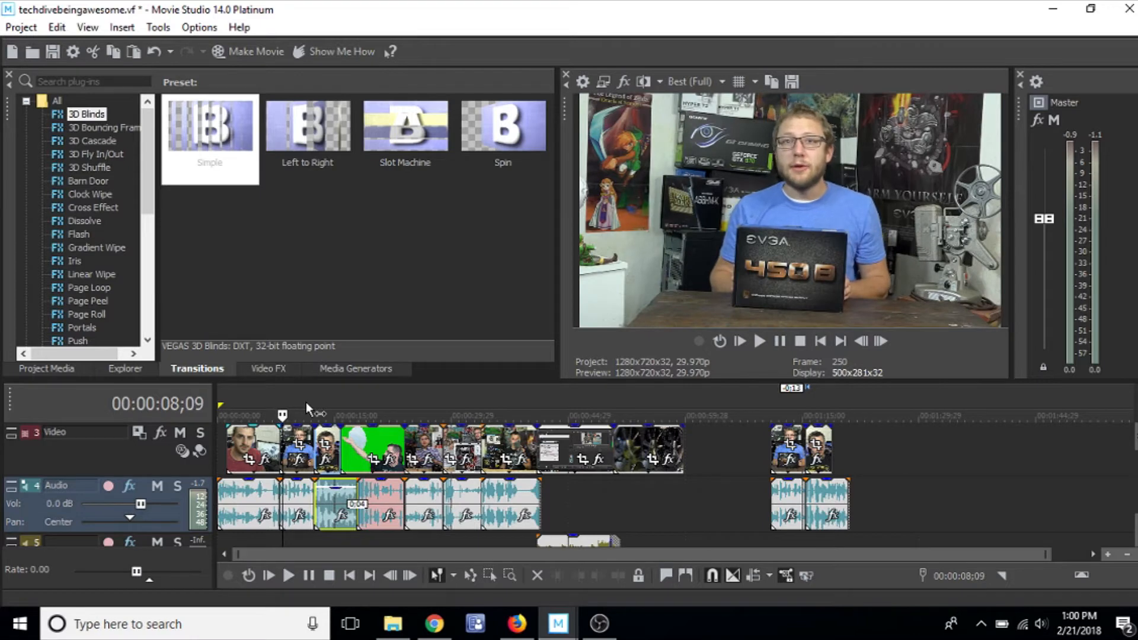
key("Right")
key("Right")
key("Right")
key("Right")
key("Right")
key("Right")
key("Right")
key("Right")
key("Right")
key("Right")
key("Right")
key("Right")
key("Right")
key("Right")
key("Right")
key("Right")
key("Right")
key("Right")
key("Right")
key("Right")
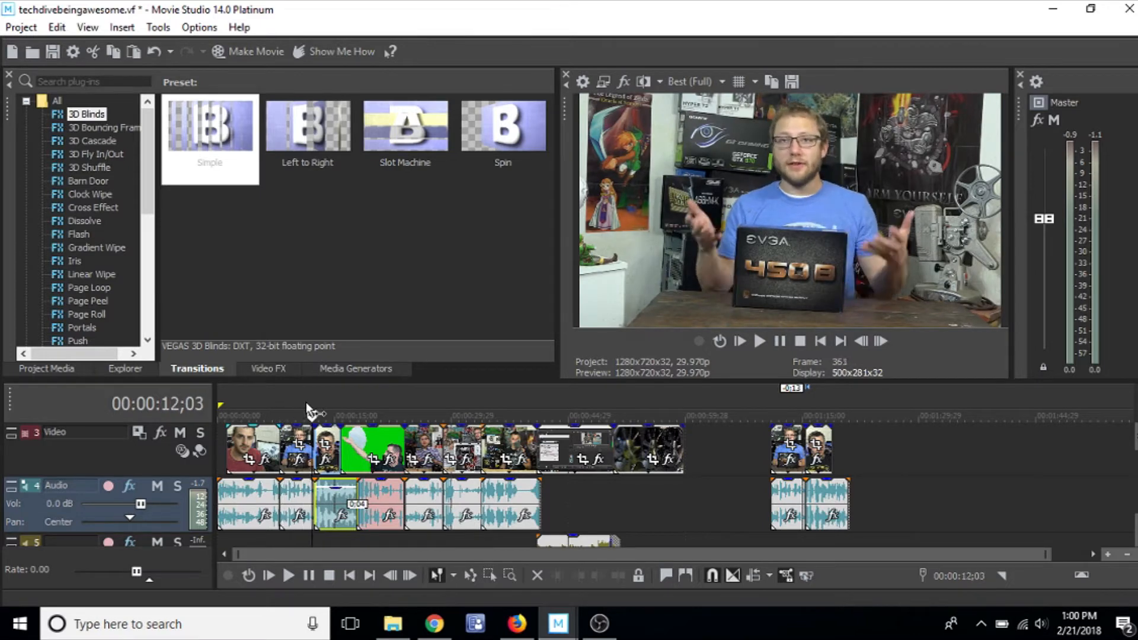
Step forward through the third clip and across its end cut to 00:00:18;15 in the green-screen clip
key("Right")
key("Right")
key("Right")
key("Right")
key("Right")
key("Right")
key("Right")
key("Right")
key("Right")
key("Right")
key("Right")
key("Right")
key("Right")
key("Right")
key("Right")
key("Right")
key("Right")
key("Right")
key("Right")
key("Right")
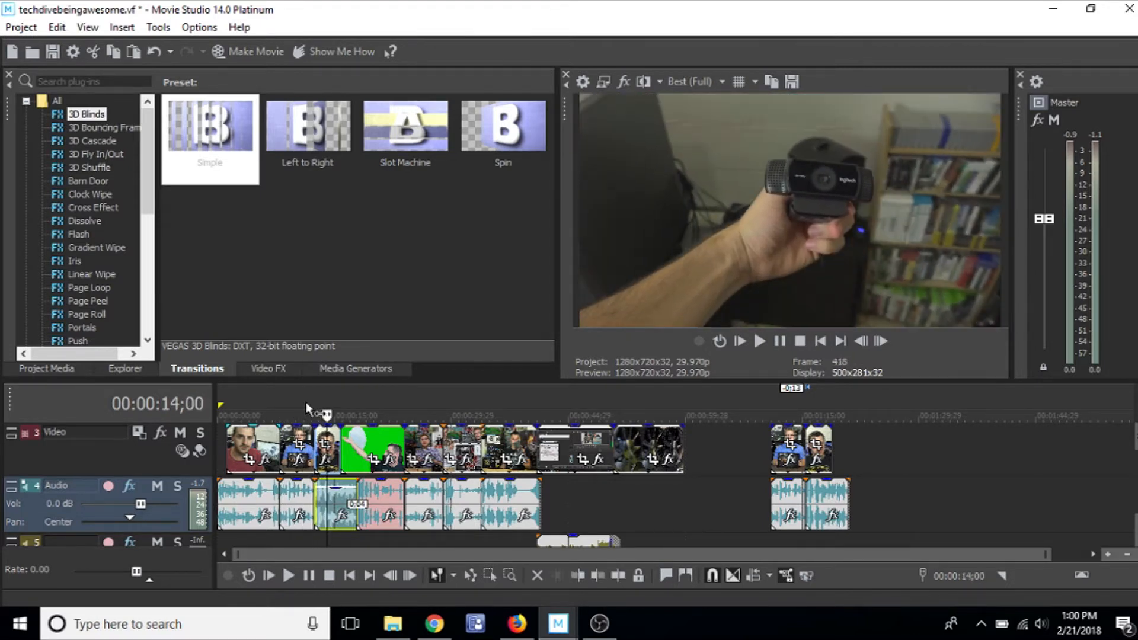
key("Right")
key("Right")
key("Right")
key("Right")
key("Right")
key("Right")
key("Right")
key("Right")
key("Right")
key("Right")
key("Right")
key("Right")
key("Right")
key("Right")
key("Right")
key("Right")
key("Right")
key("Right")
key("Right")
key("Right")
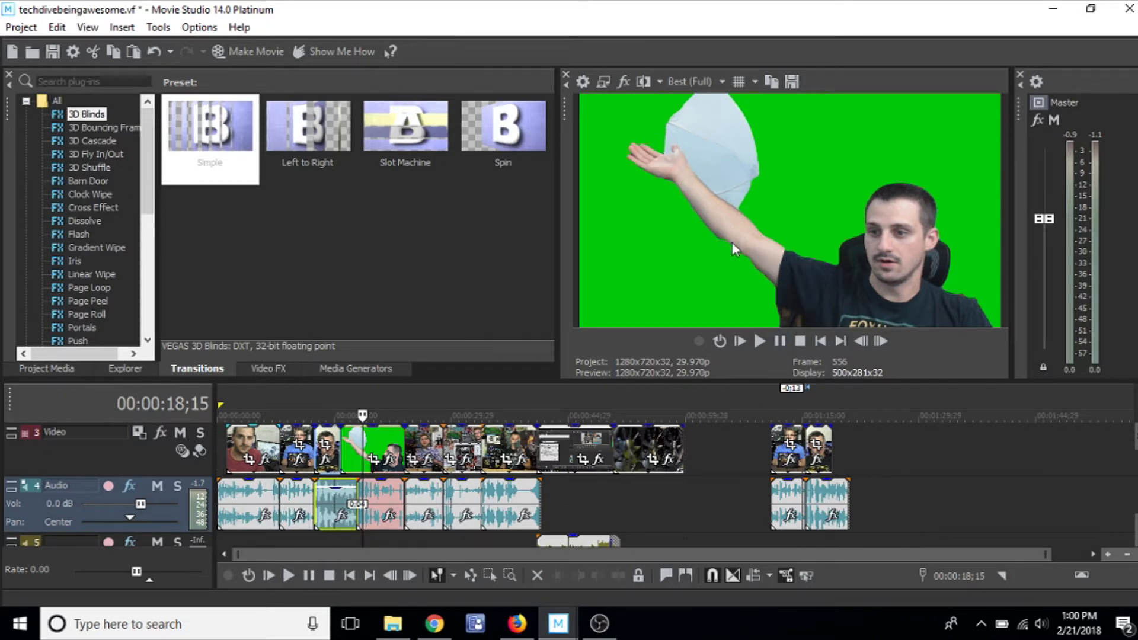
Move the second clip of the separate pair near 00:01:15 later by 26 frames and extend its video's end by 10 frames
left_click(799, 407)
scroll(837, 422, "up", 2)
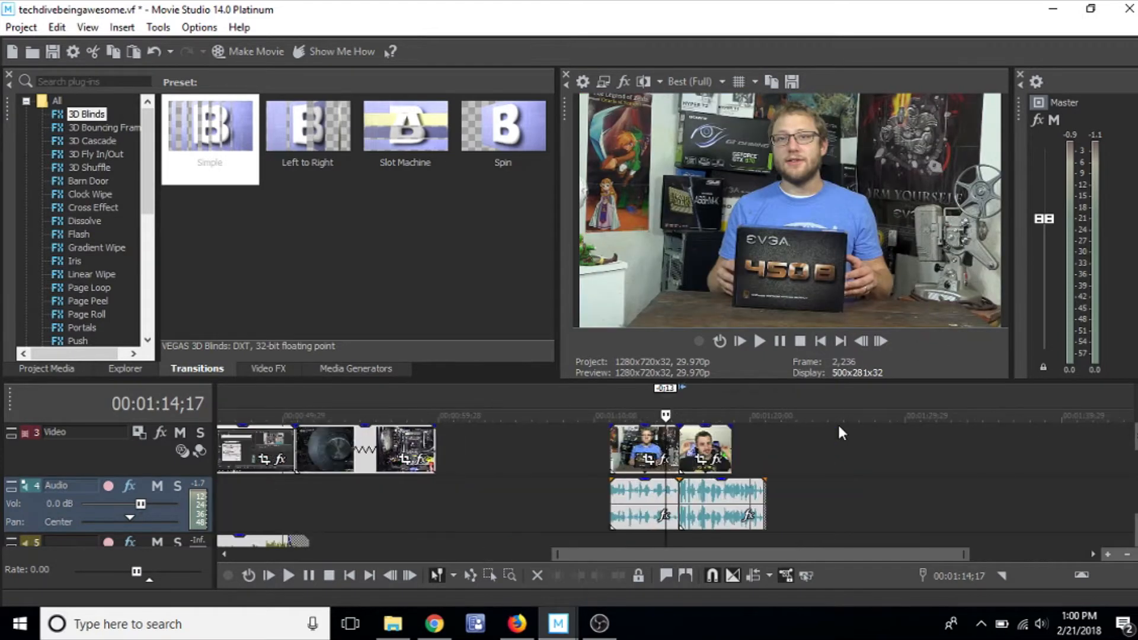
scroll(838, 422, "up", 2)
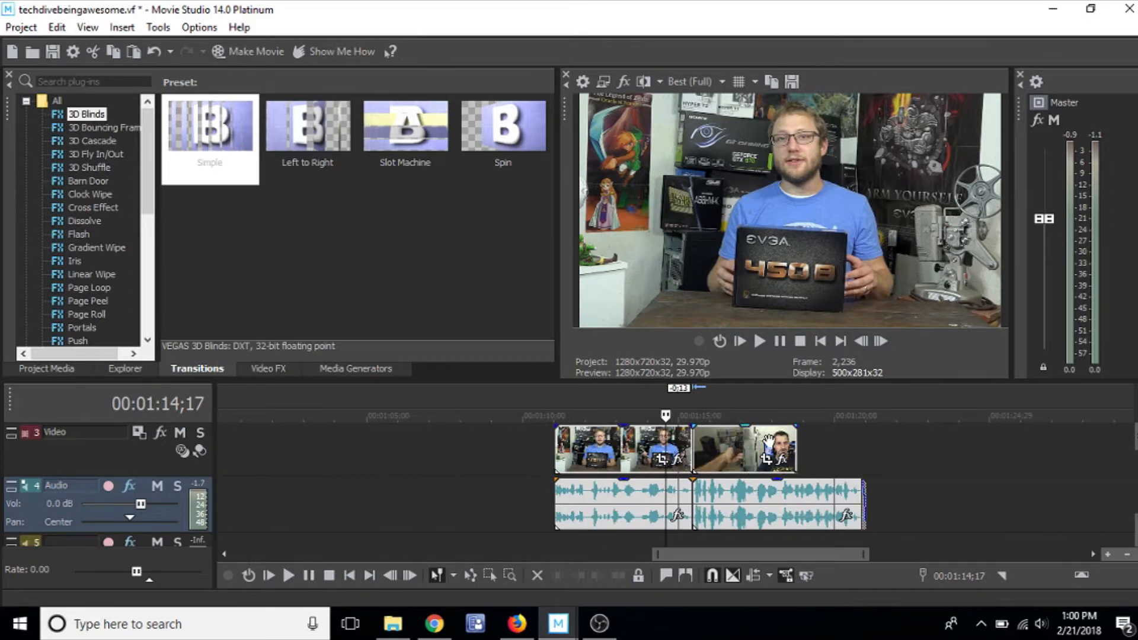
left_click_drag(768, 442, 769, 444)
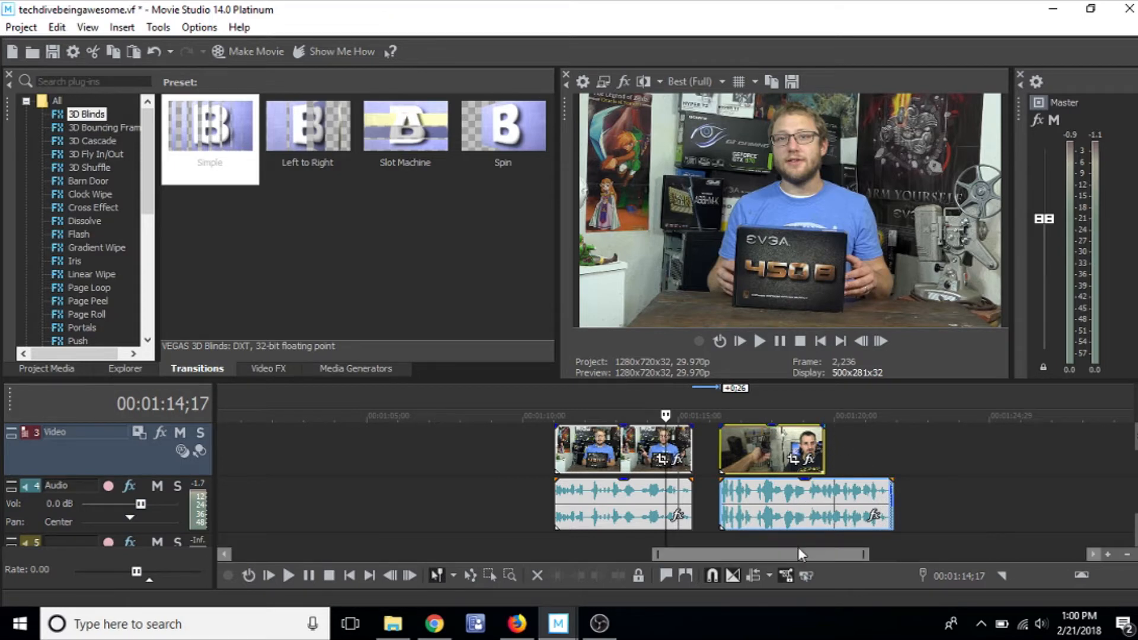
mouse_move(823, 438)
left_mouse_down()
mouse_move(863, 437)
mouse_move(834, 438)
left_mouse_up()
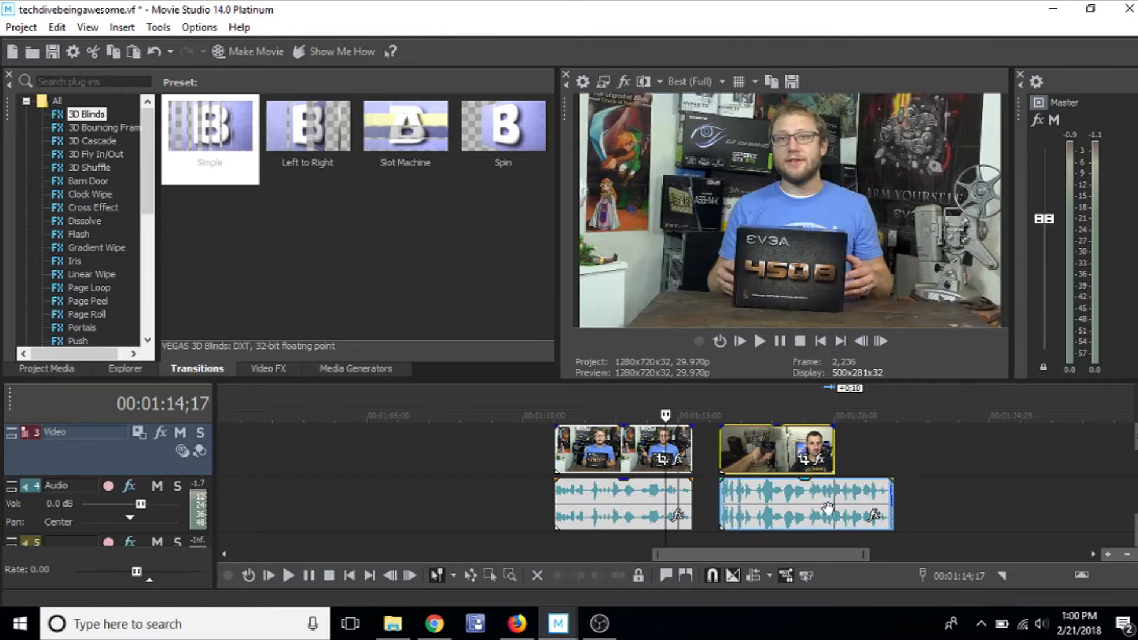
Examine the third clip's audio overlapping the green-screen clip and play it back from 00:00:15;07 to 00:00:18;12
left_click_drag(784, 553, 428, 560)
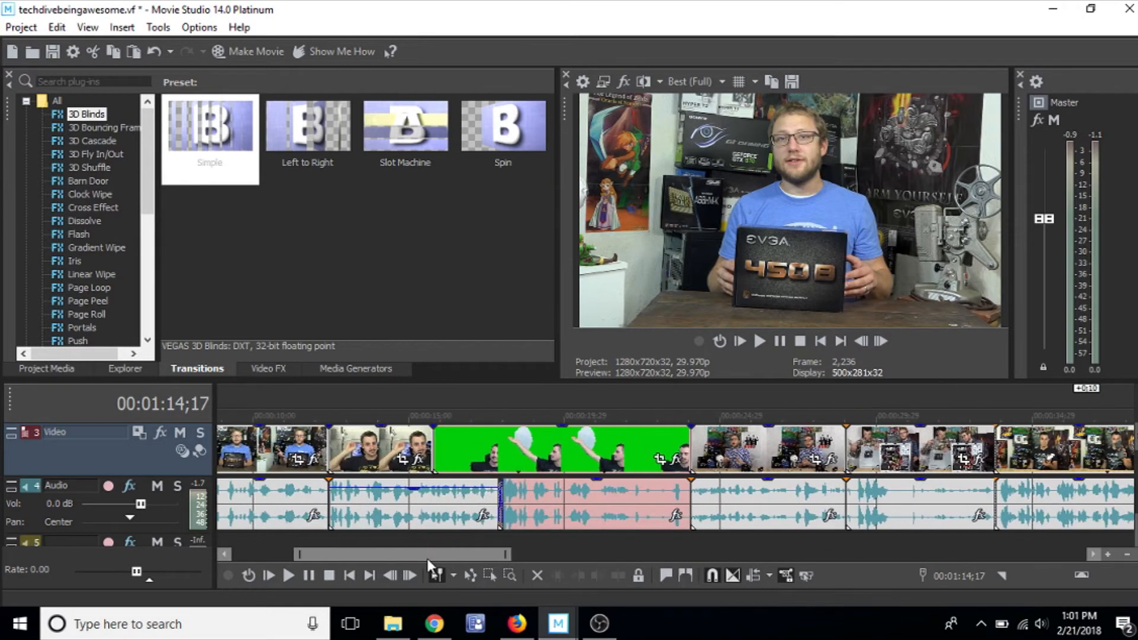
left_click(432, 504)
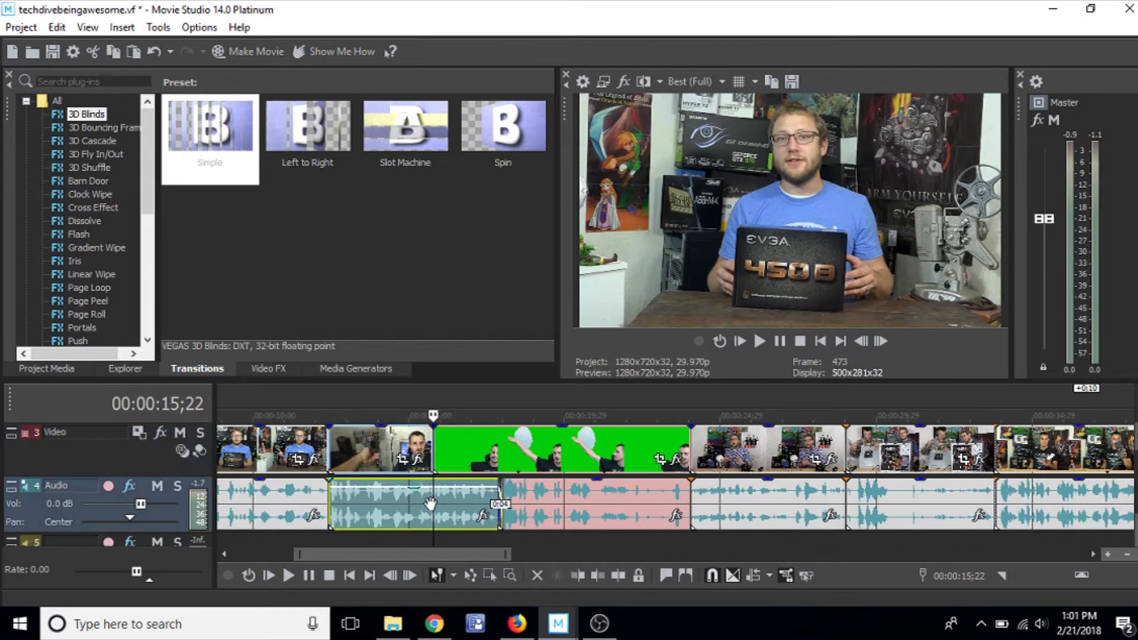
left_click(421, 503)
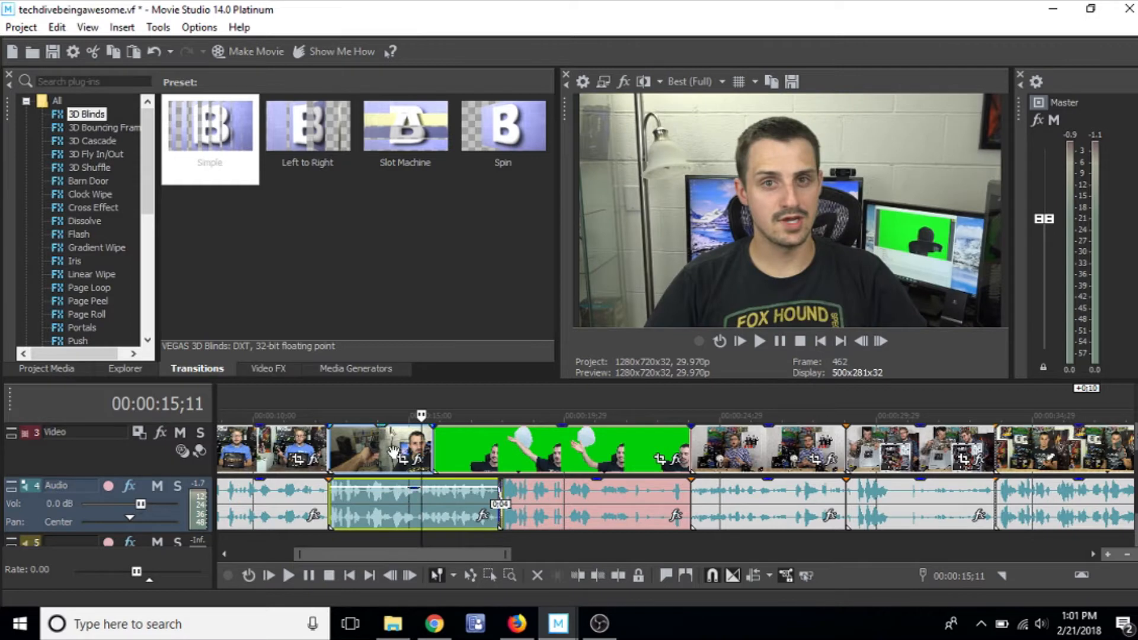
left_click(462, 466)
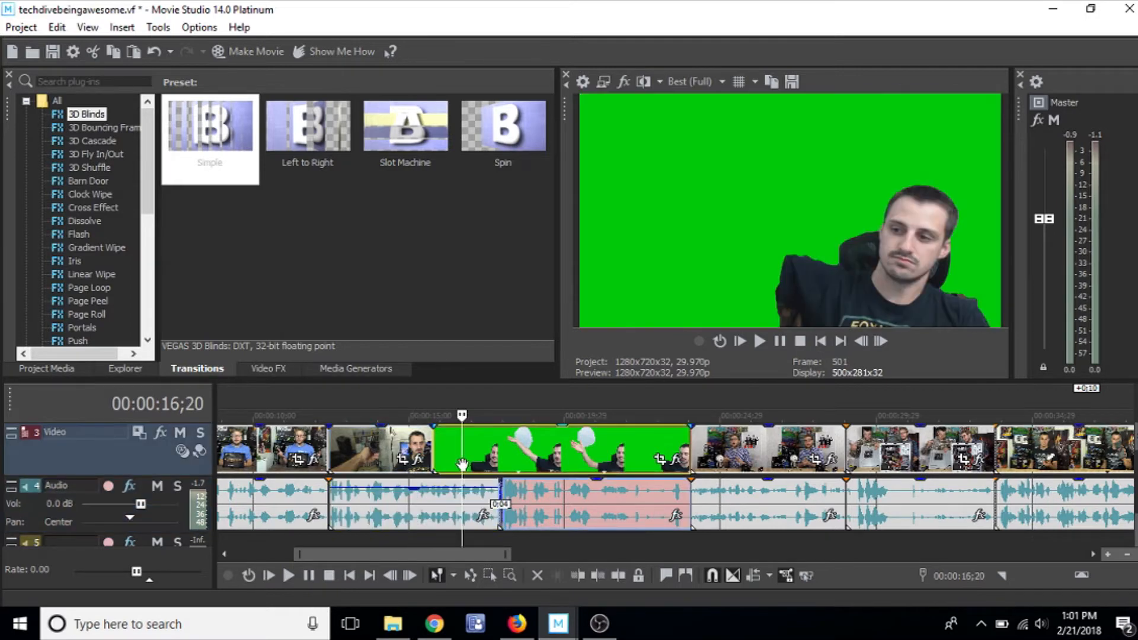
left_click(388, 446)
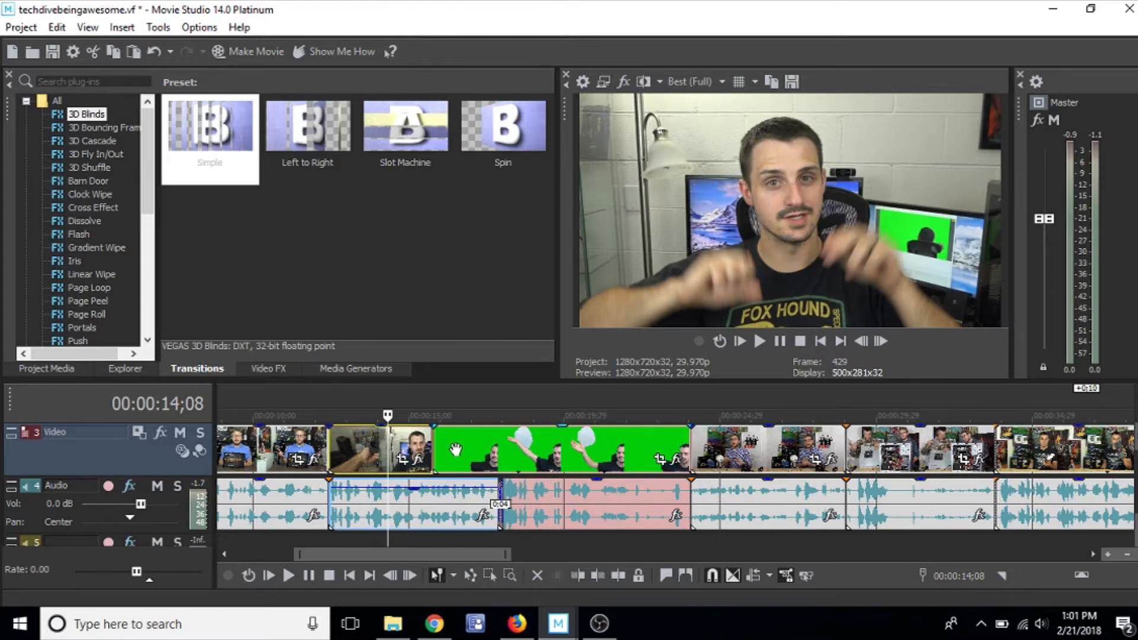
left_click(417, 440)
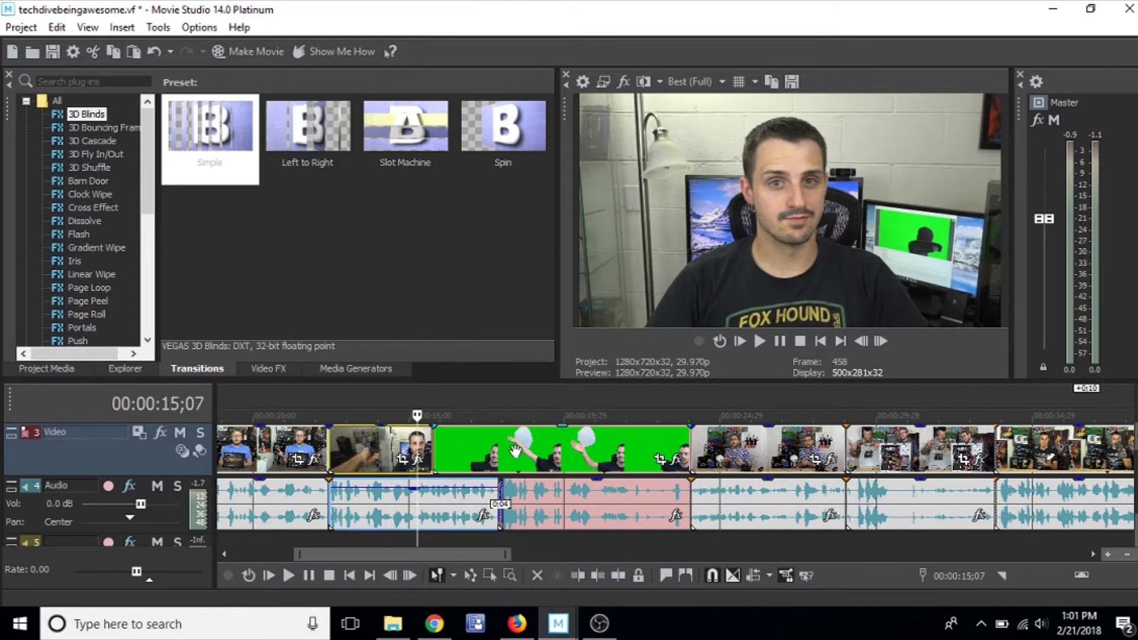
left_click(766, 343)
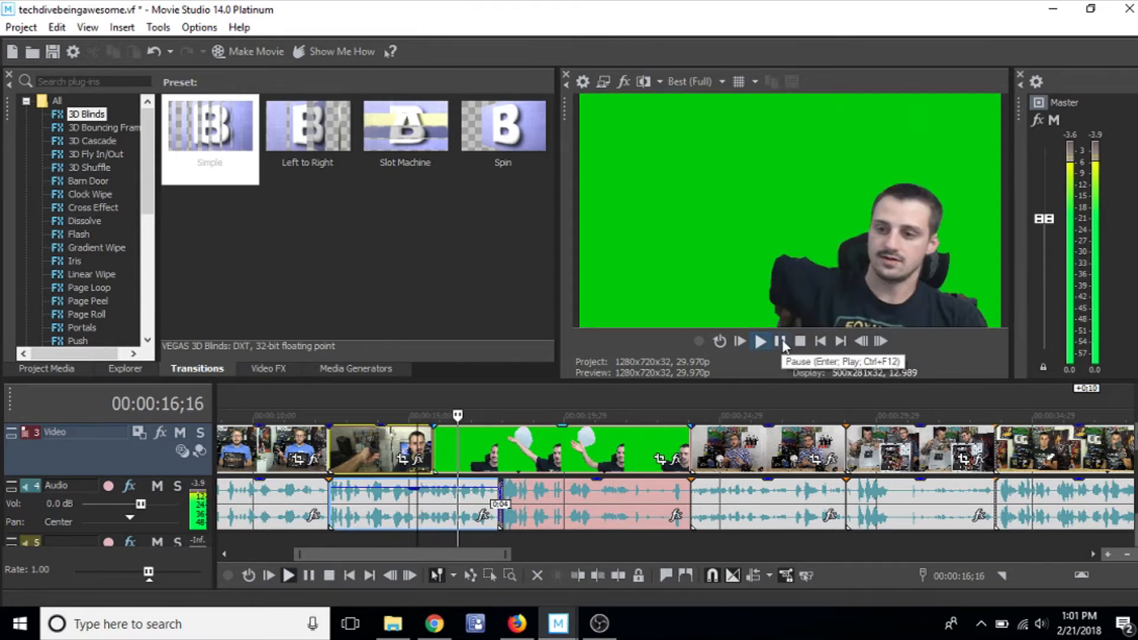
left_click(780, 342)
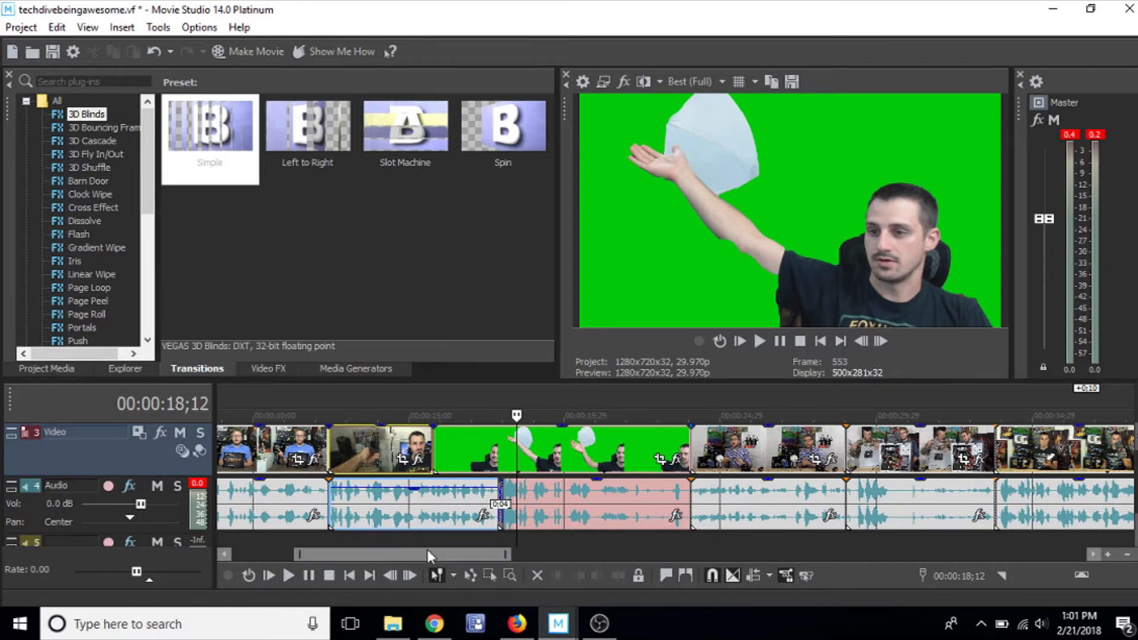
Inspect the preview at 00:00:15;12, 00:00:16;06 and 00:00:18;06, around the third clip's end and its audio overlap
mouse_move(428, 549)
left_mouse_down()
mouse_move(449, 548)
mouse_move(436, 545)
left_mouse_up()
left_click(389, 396)
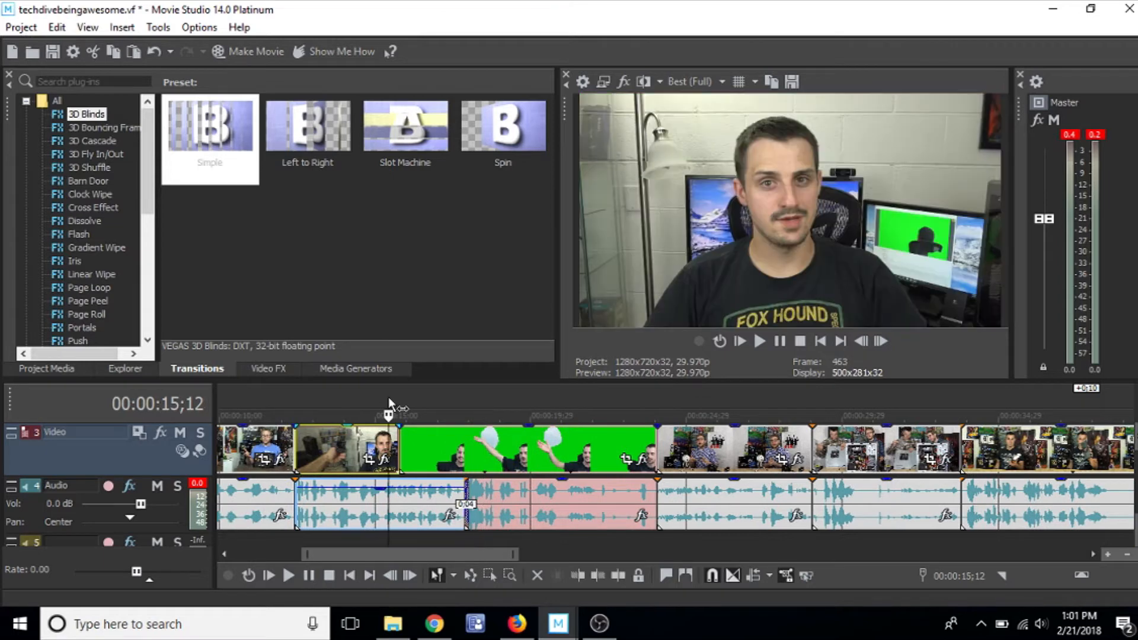
left_click(414, 408)
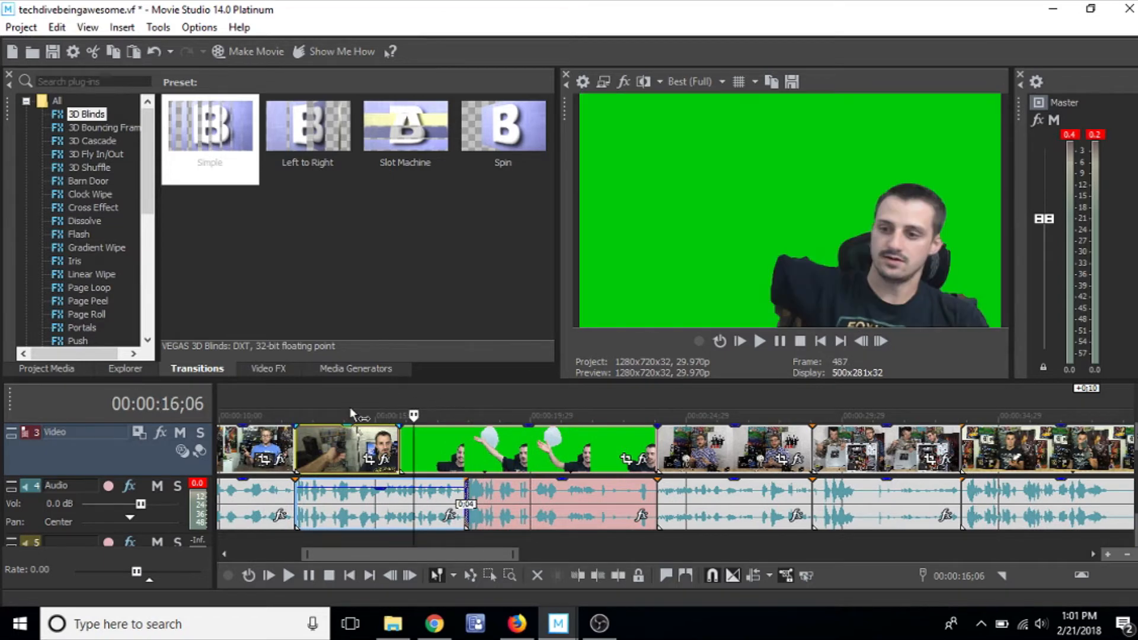
left_click(476, 408)
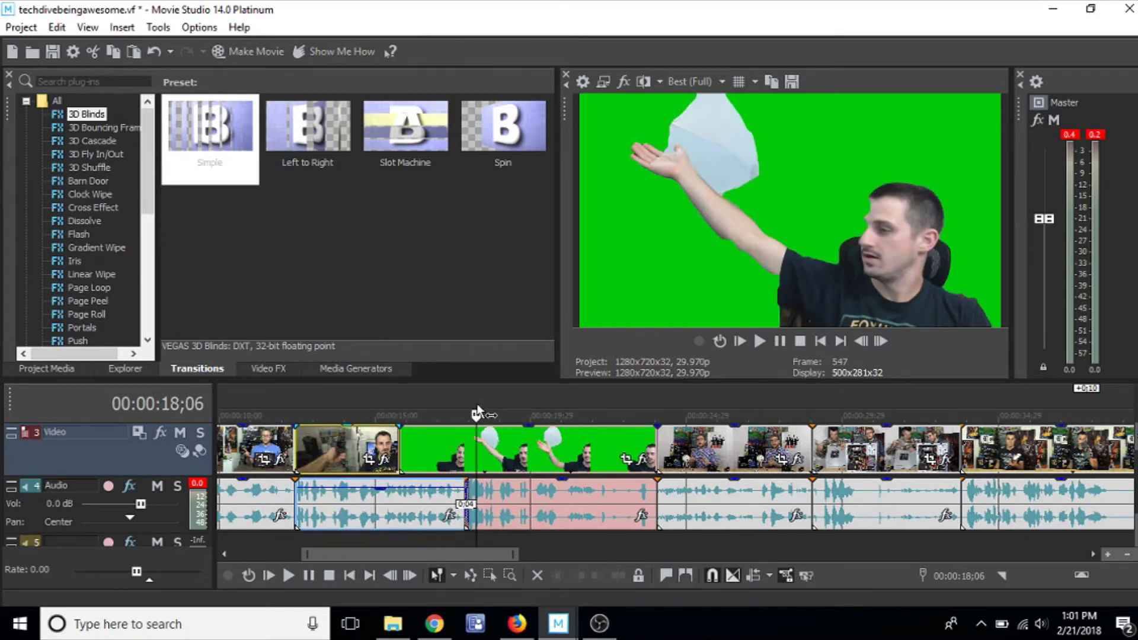
left_click(566, 495)
Move the second clip of the separate pair 6 frames earlier and preview it at 00:01:17;02
left_click_drag(488, 554, 854, 526)
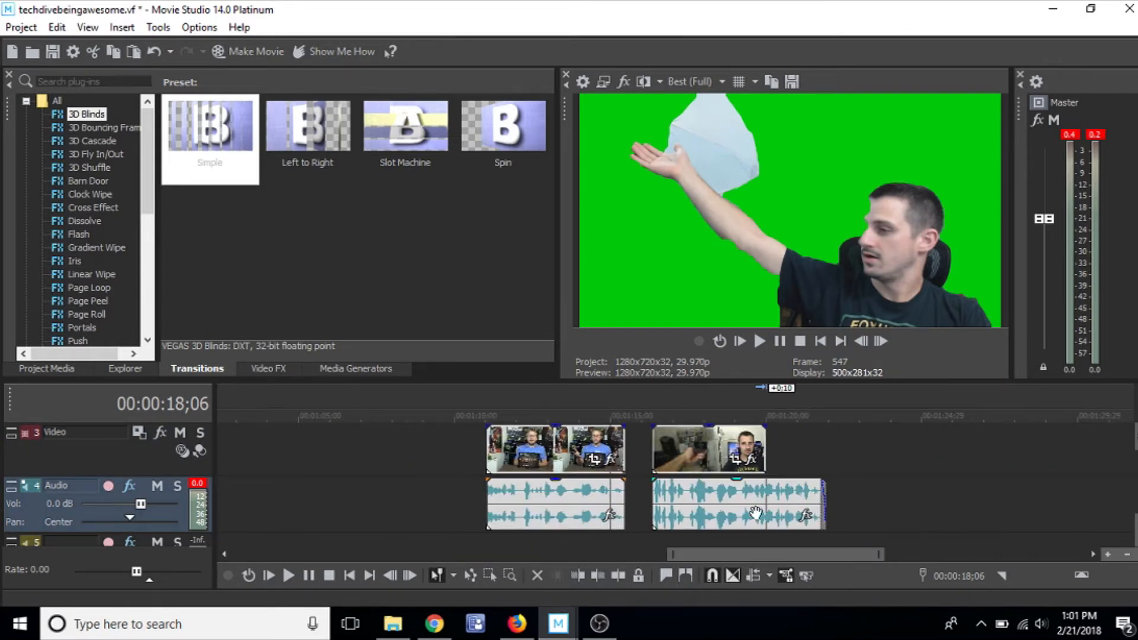
left_click(669, 460)
left_click_drag(669, 459, 664, 459)
left_click(676, 460)
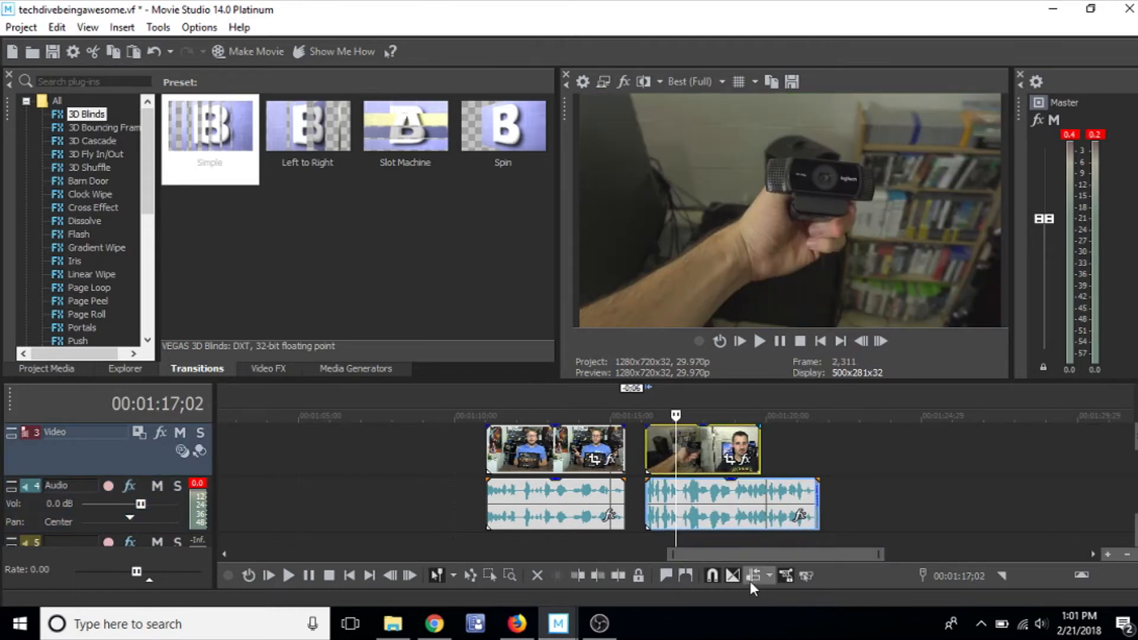
Turn on Ignore Event Grouping and try moving the pair's video events separately from their audio
left_click(804, 576)
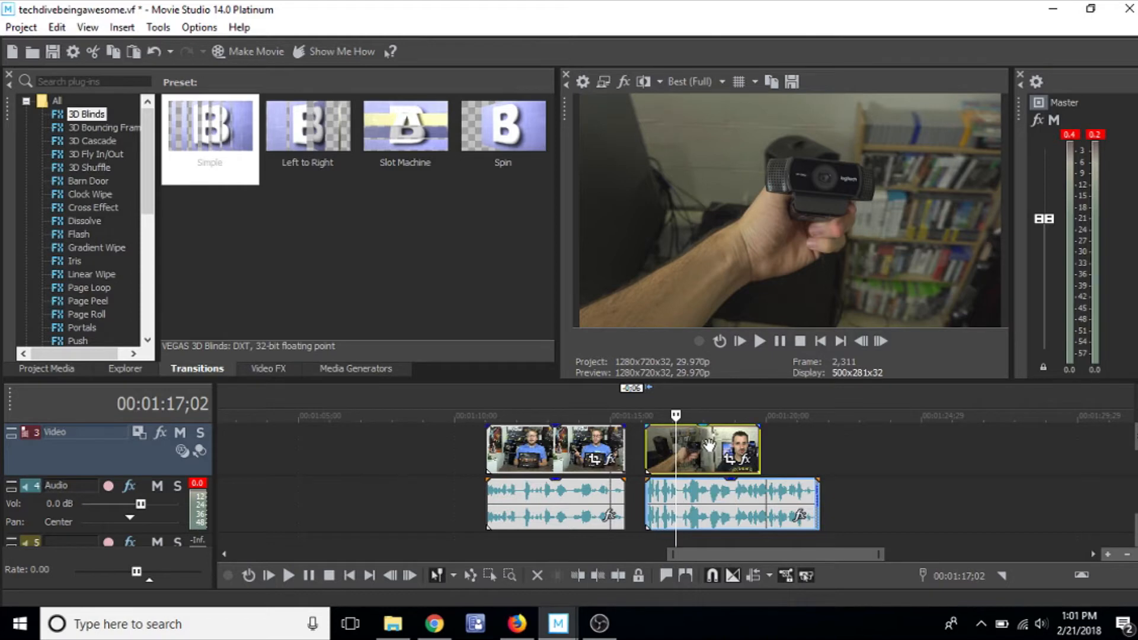
mouse_move(710, 445)
left_mouse_down()
mouse_move(764, 449)
mouse_move(710, 453)
left_mouse_up()
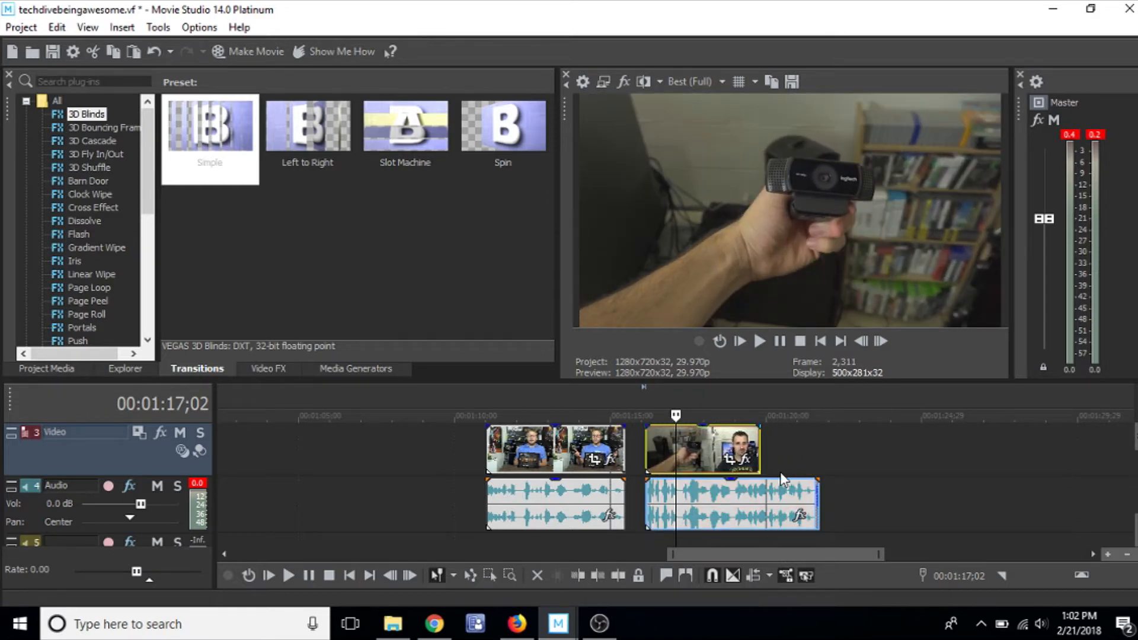
mouse_move(619, 457)
left_mouse_down()
mouse_move(576, 452)
mouse_move(622, 456)
left_mouse_up()
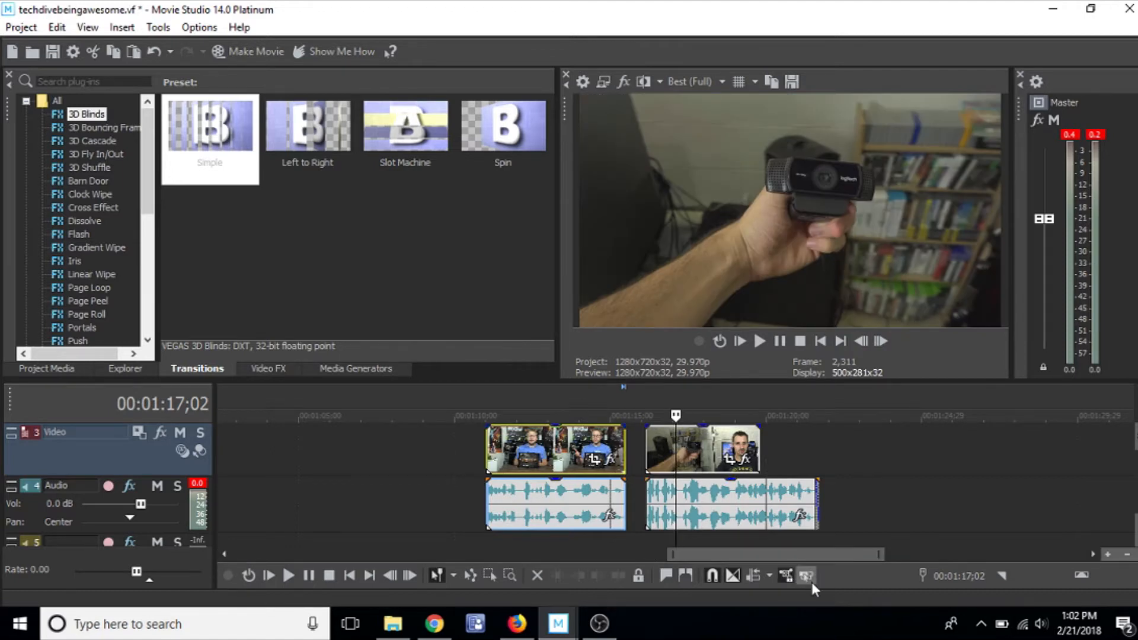
Slide the pair's second clip earlier over the end of the first clip to create a 1:17 crossfade on video and audio
mouse_move(704, 461)
left_mouse_down()
mouse_move(810, 459)
mouse_move(692, 457)
mouse_move(723, 455)
left_mouse_up()
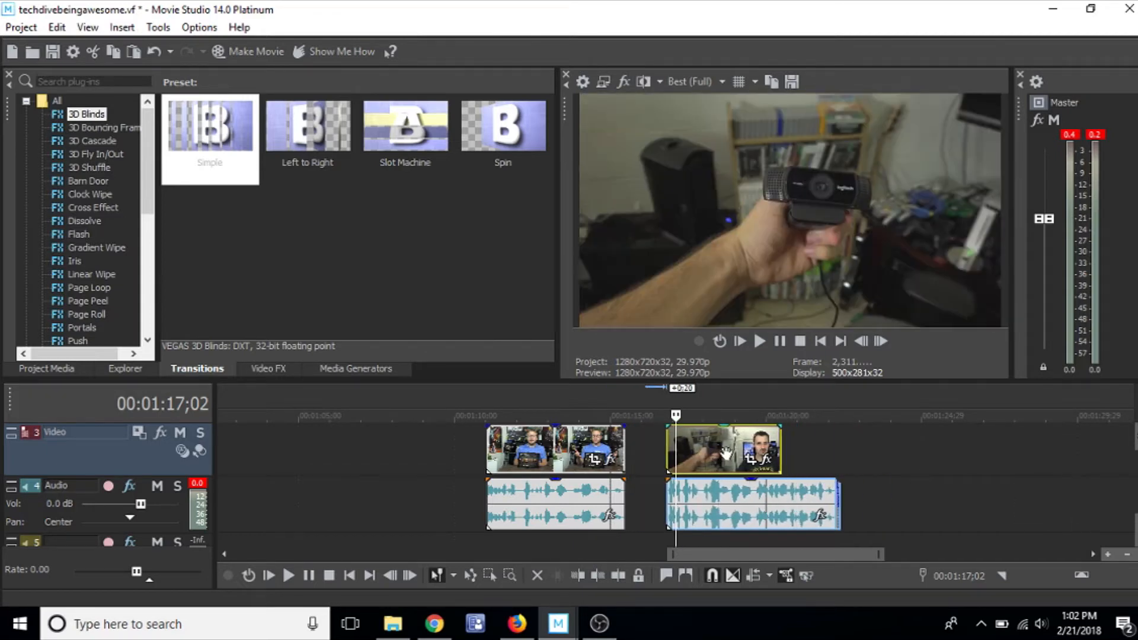
left_click(720, 451)
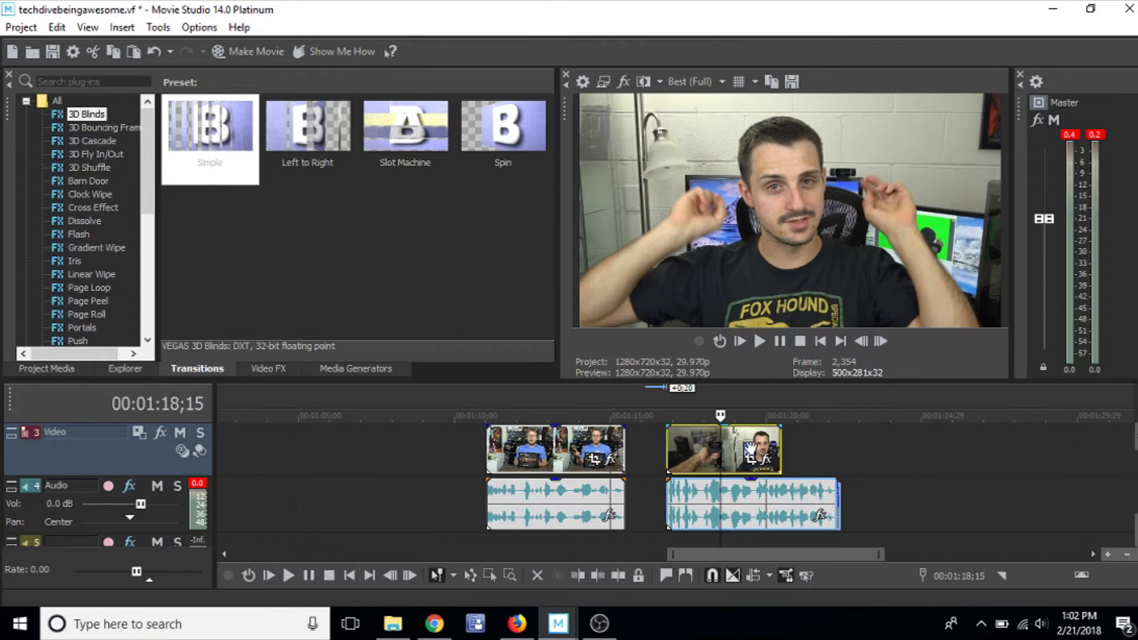
left_click_drag(754, 449, 687, 442)
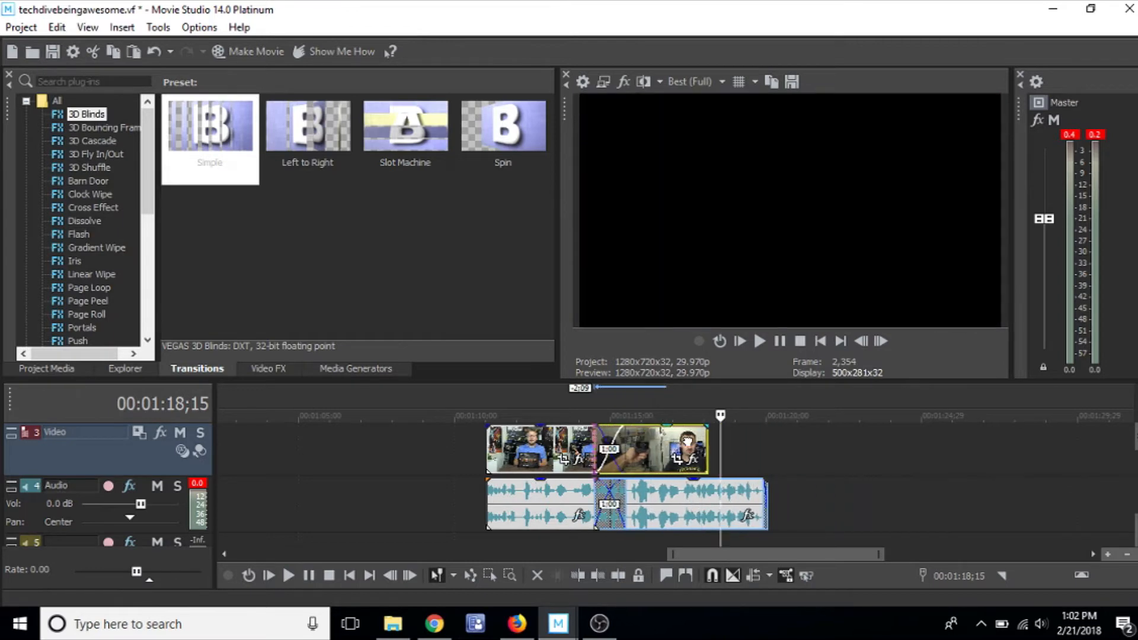
key("ctrl+z")
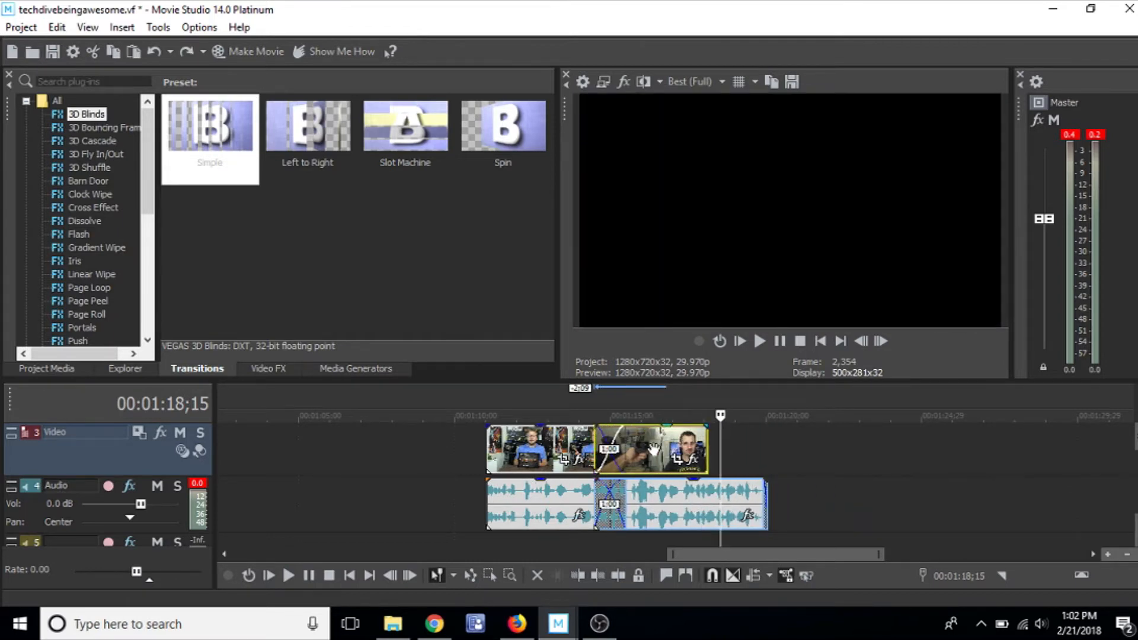
left_click_drag(621, 449, 602, 447)
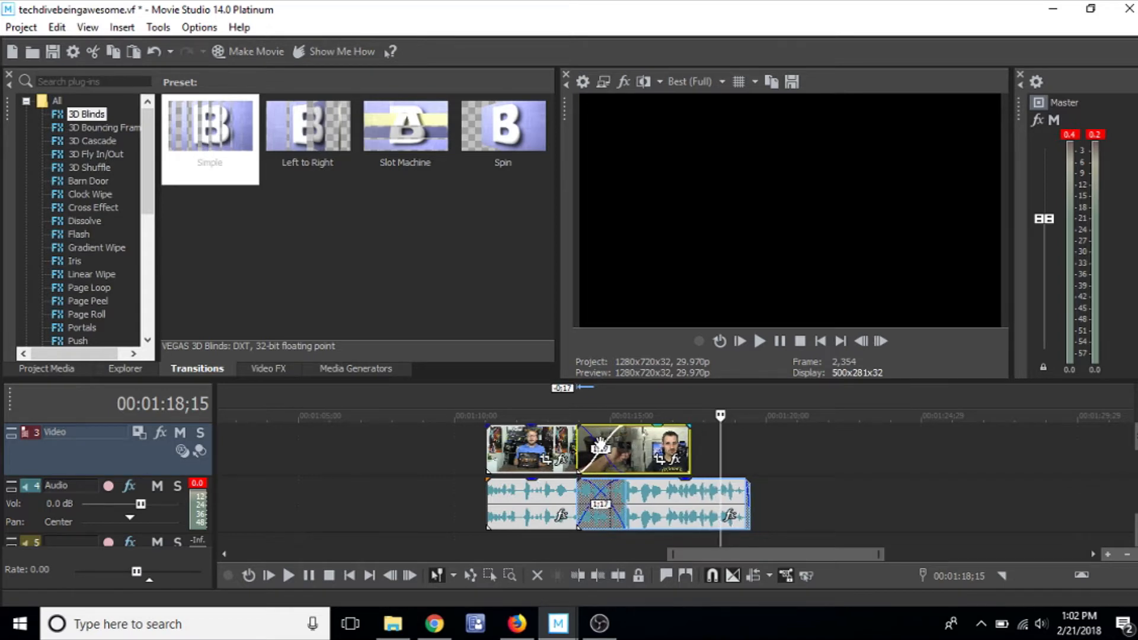
Change the video crossfade's fade type to the curve in the fifth column, third row of the fade options
right_click(601, 449)
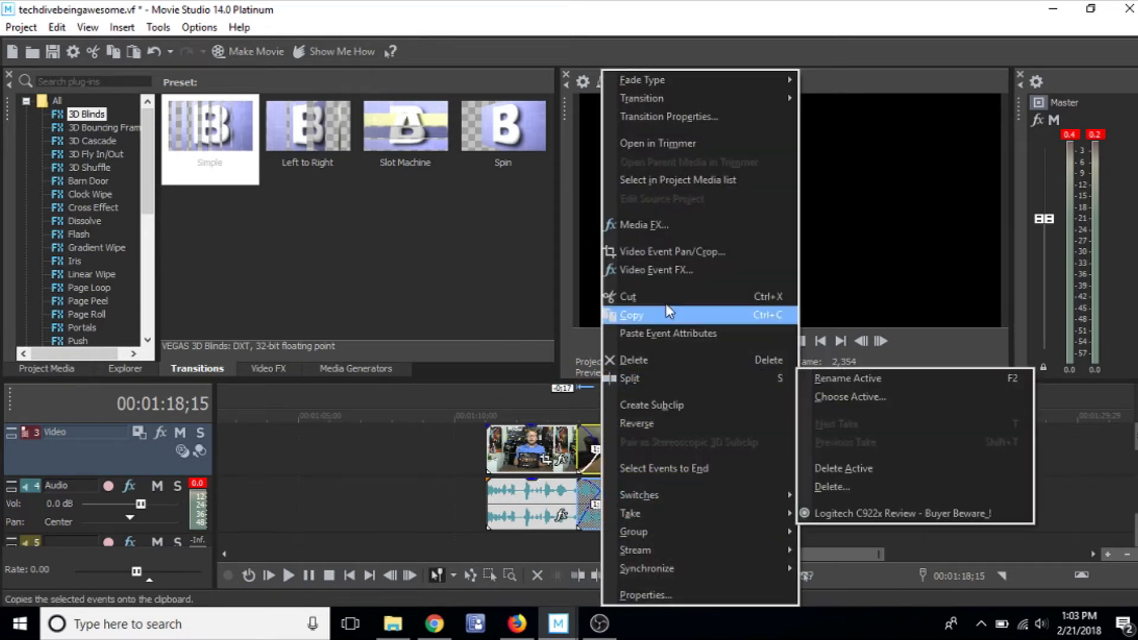
mouse_move(702, 83)
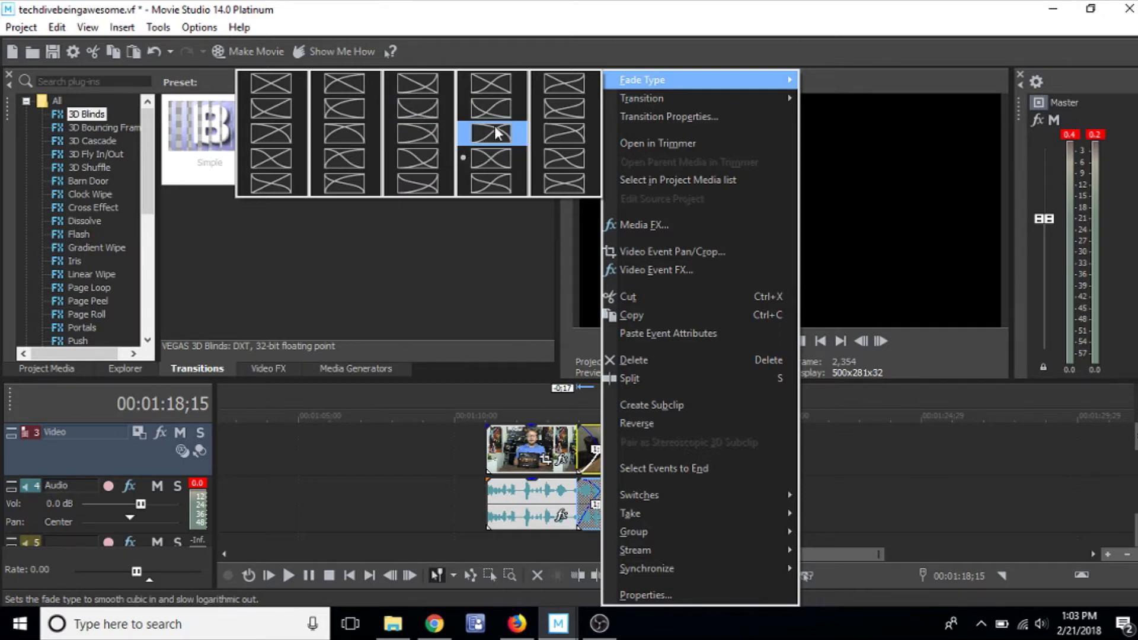
left_click(556, 135)
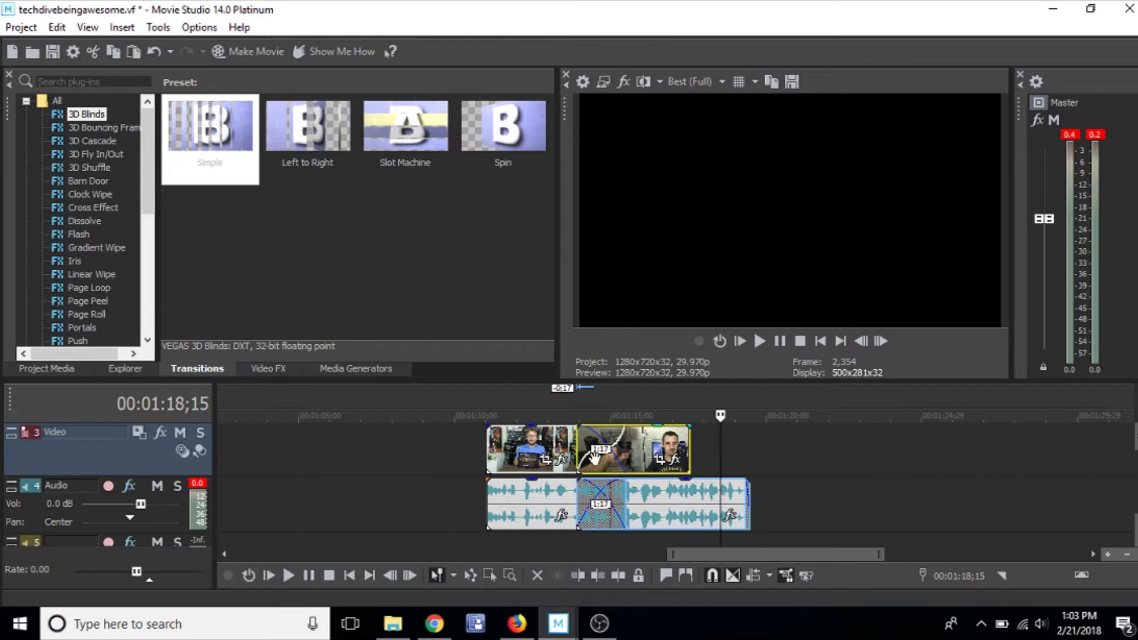
Play the crossfade between the two clips from its start at 00:01:13;26
left_click(578, 462)
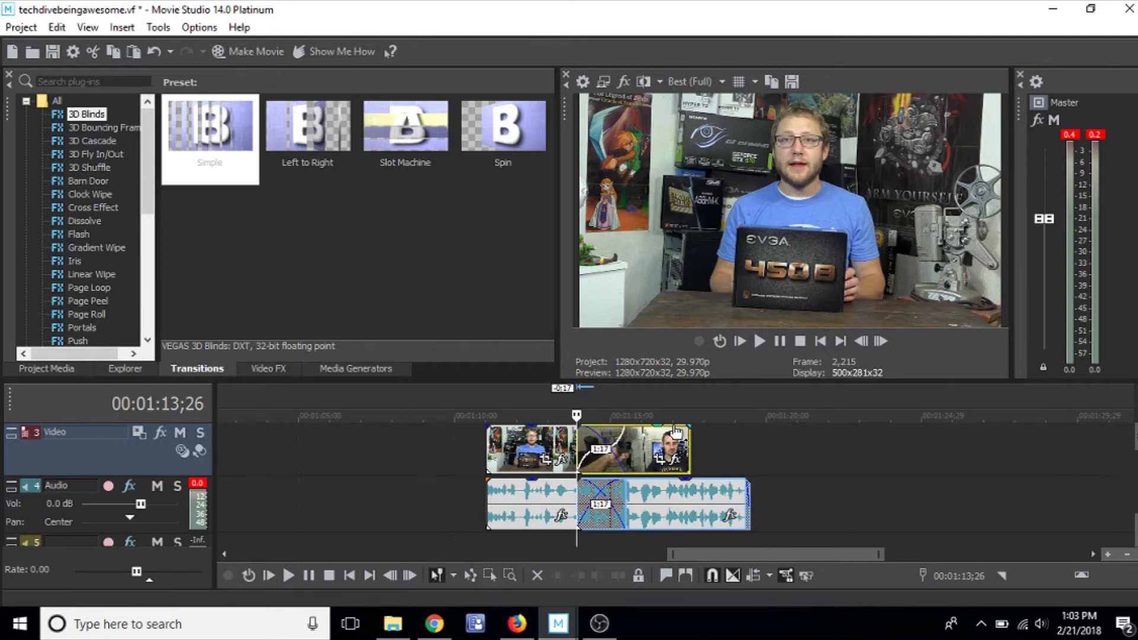
left_click(760, 342)
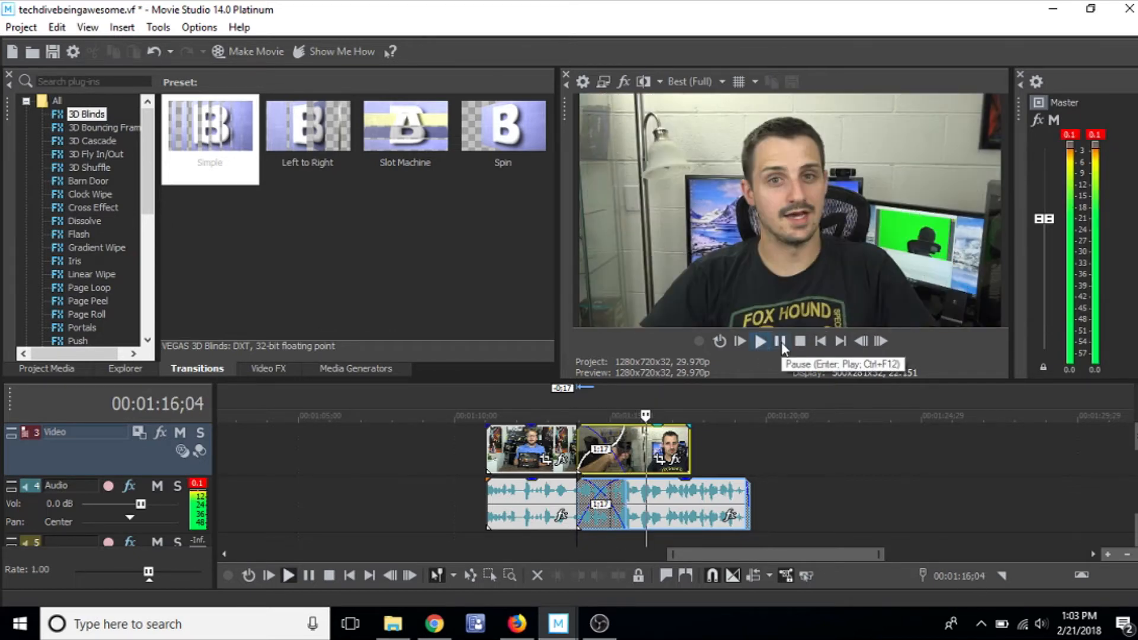
left_click(780, 342)
Step frame by frame forward and back through the crossfade between about 00:01:14;05 and 00:01:15;23 to examine the blend
left_click(591, 436)
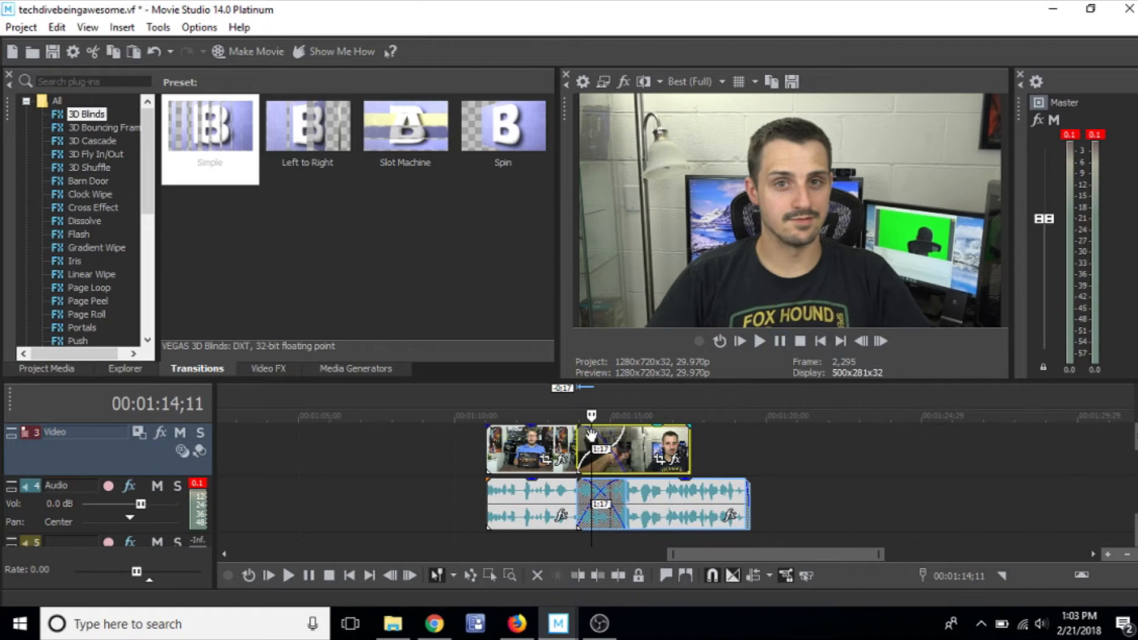
key("Right")
key("Right")
key("Right")
key("Right")
key("Right")
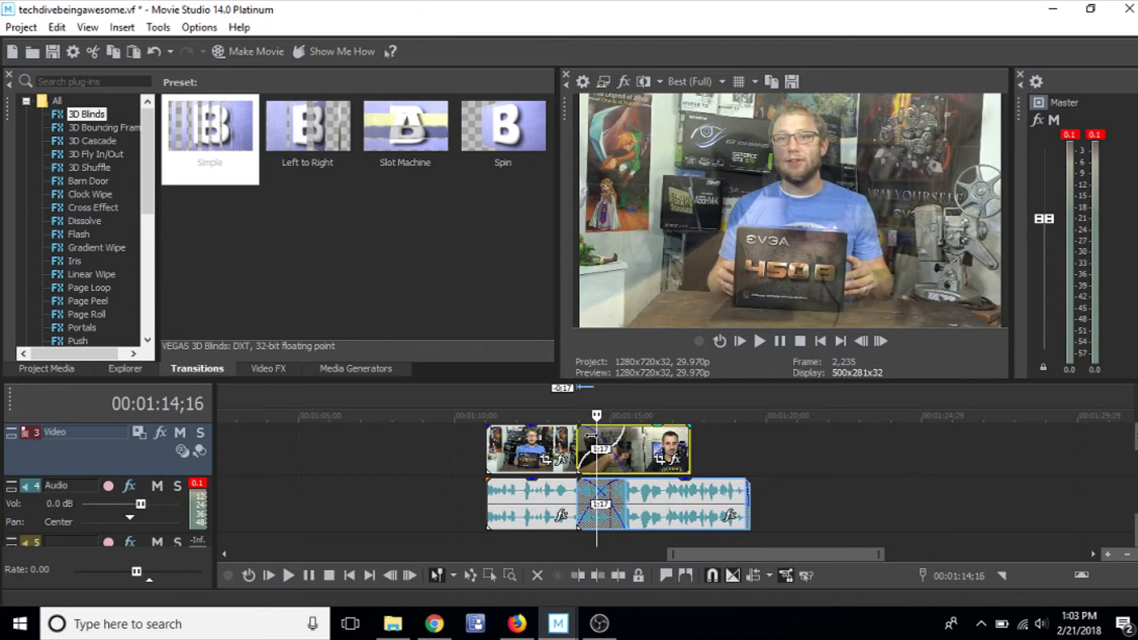
key("Right")
key("Right")
key("Right")
key("Right")
key("Right")
key("Right")
key("Right")
key("Right")
key("Right")
key("Right")
key("Right")
key("Right")
key("Right")
key("Right")
key("Right")
key("Right")
key("Right")
key("Right")
key("Right")
key("Right")
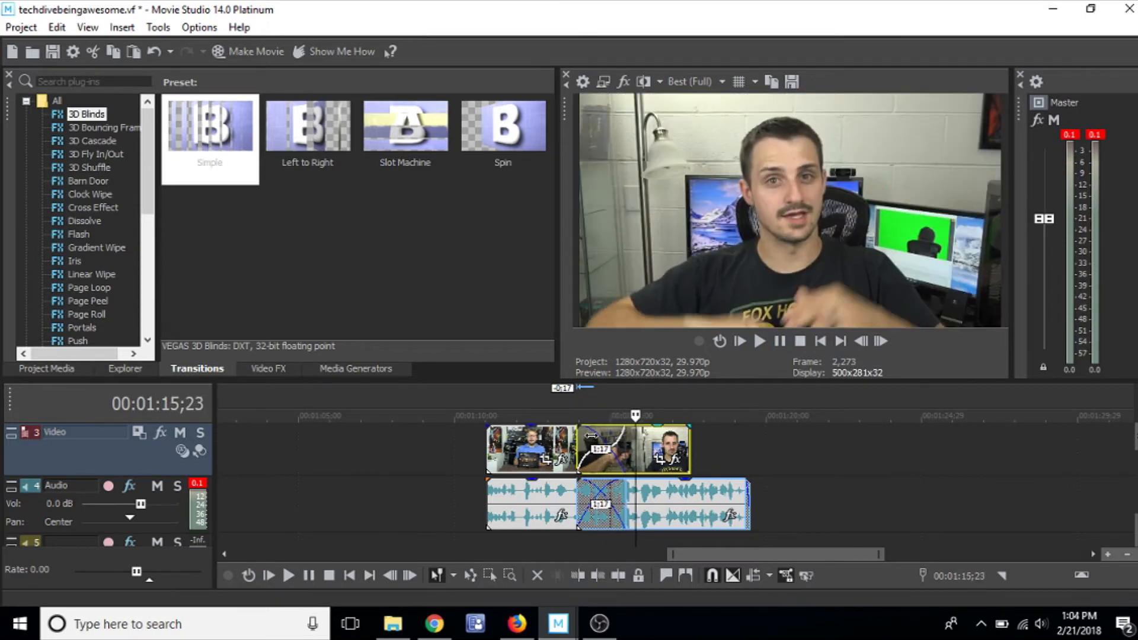
key("Left")
key("Left")
key("Left")
key("Left")
key("Left")
key("Left")
key("Left")
key("Left")
key("Left")
key("Left")
key("Left")
key("Left")
key("Left")
key("Left")
key("Left")
key("Left")
key("Left")
key("Left")
key("Left")
key("Left")
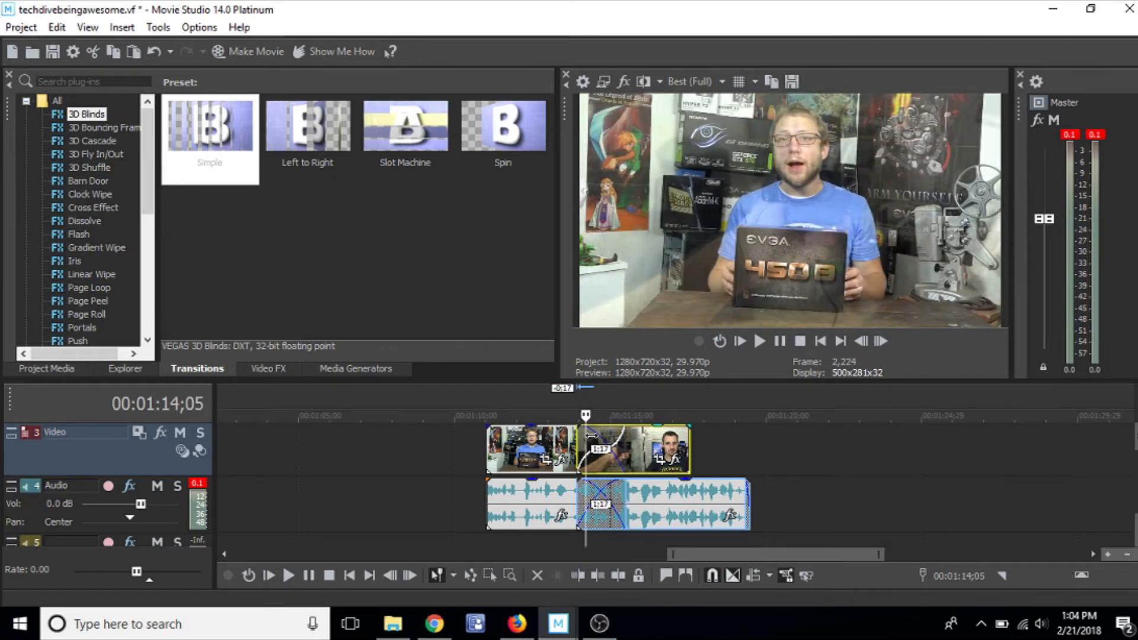
key("Right")
key("Right")
key("Right")
key("Right")
key("Right")
key("Right")
key("Right")
key("Right")
key("Right")
key("Right")
key("Right")
key("Right")
key("Right")
key("Right")
key("Right")
key("Right")
key("Right")
key("Right")
key("Right")
key("Right")
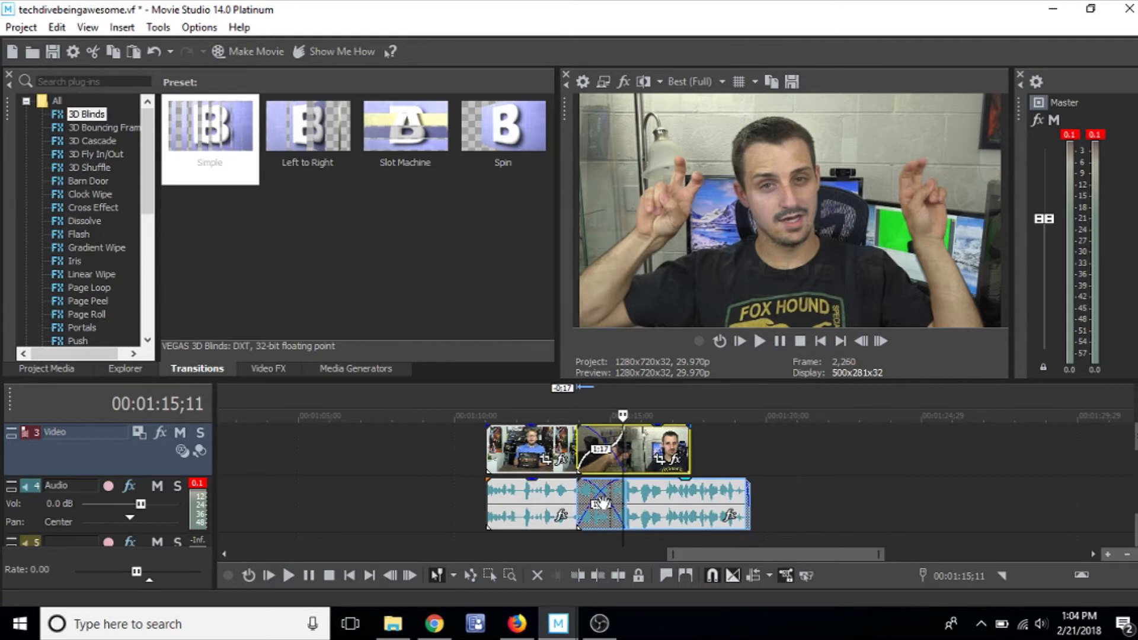
Try separating the overlapping audio by moving the first clip's audio to track 5 and trimming both audio events to meet at 00:01:14;14
left_click_drag(536, 498, 538, 542)
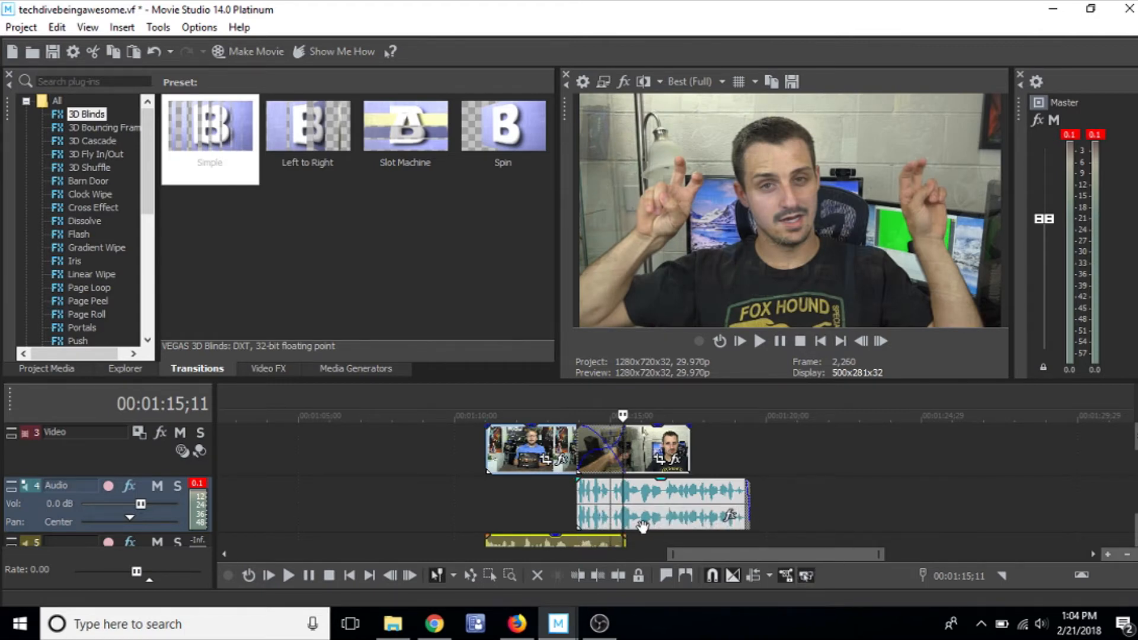
mouse_move(579, 507)
left_mouse_down()
mouse_move(610, 507)
mouse_move(573, 506)
left_mouse_up()
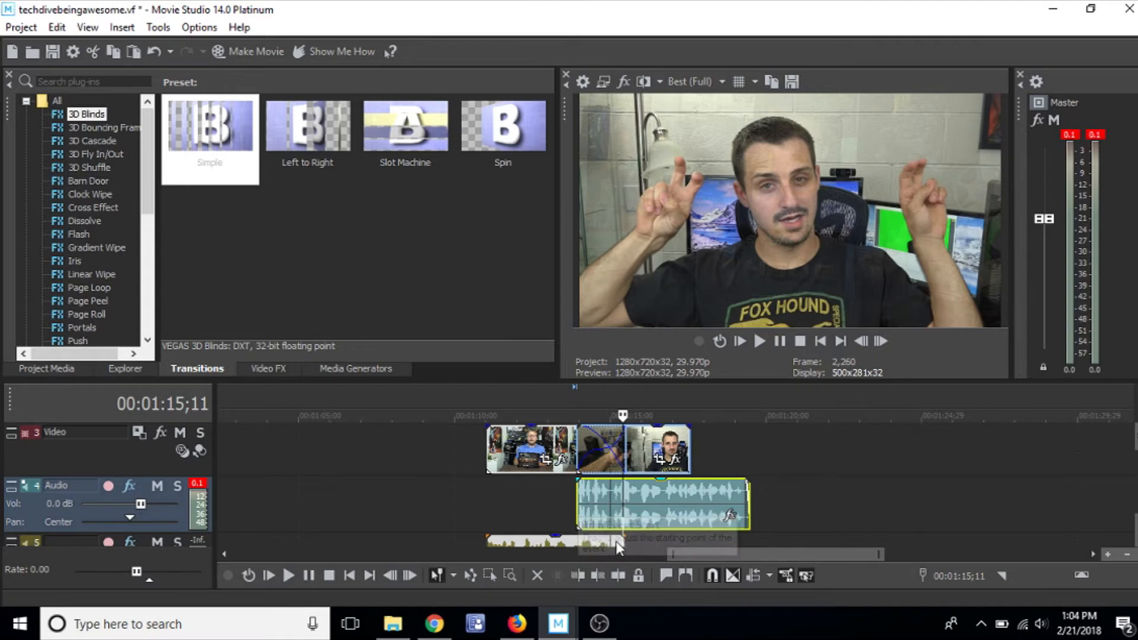
left_click_drag(578, 505, 595, 505)
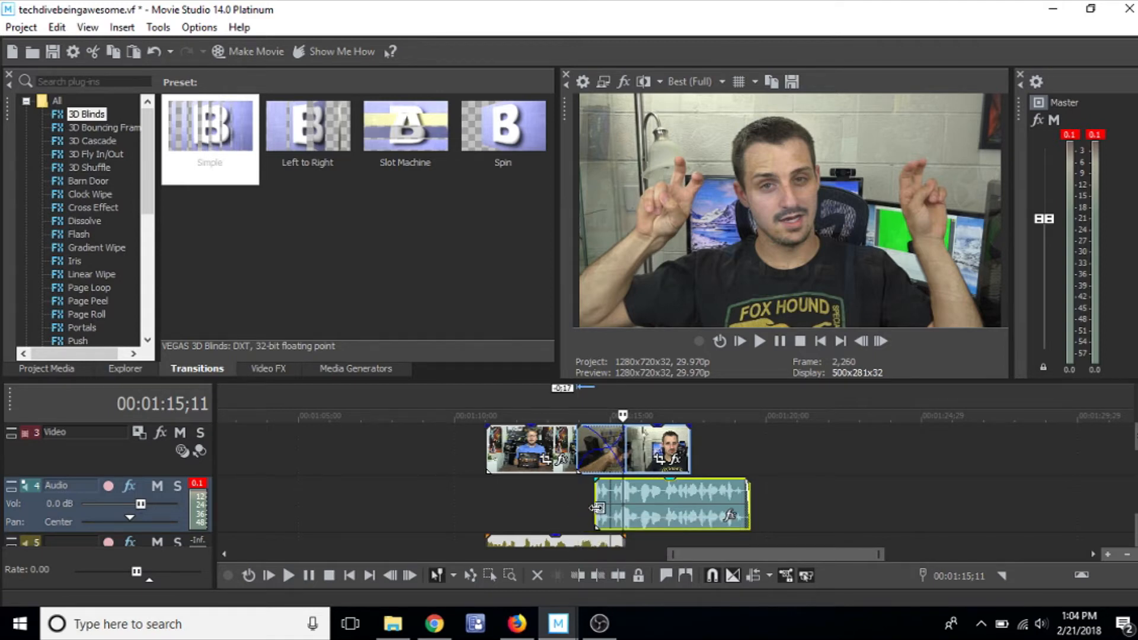
left_click(595, 541)
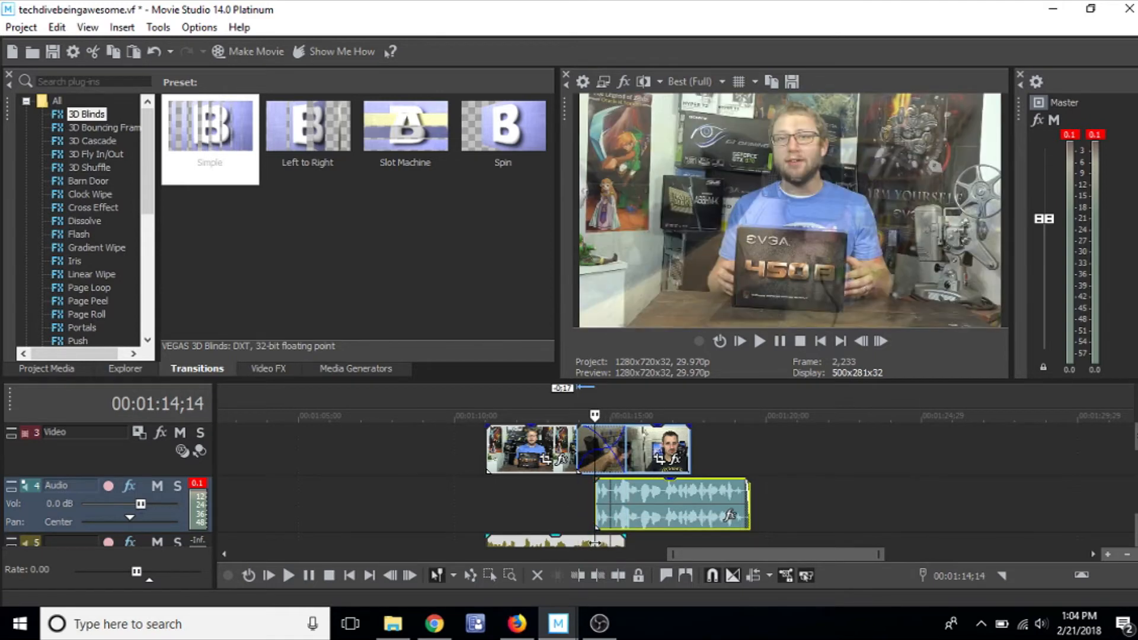
left_click_drag(628, 539, 594, 541)
left_click(805, 576)
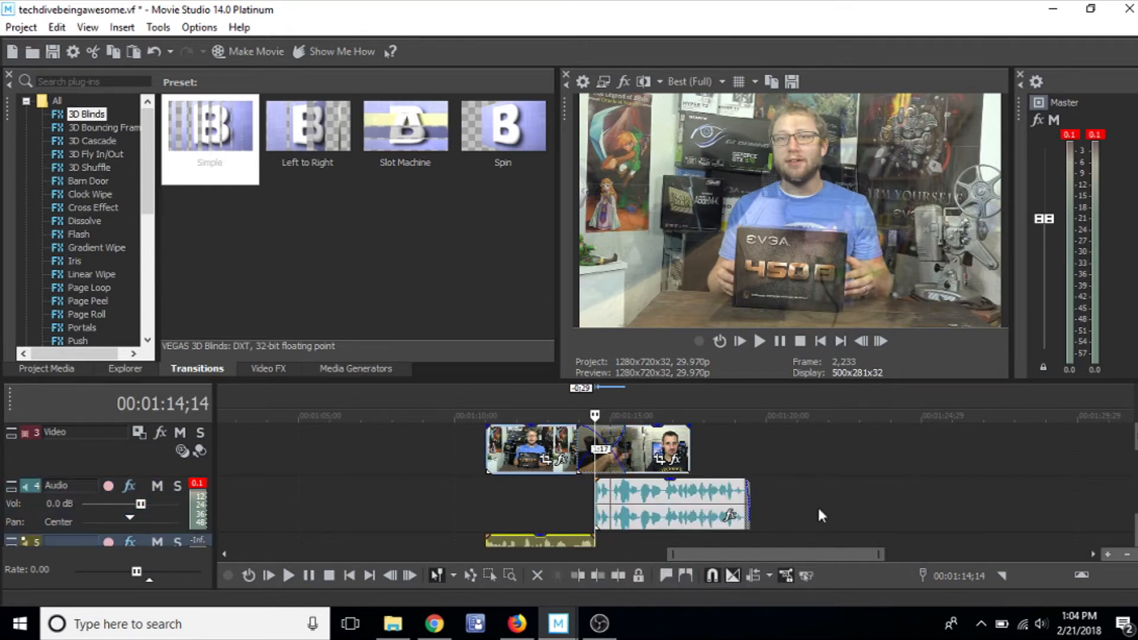
Undo both audio trims and the move of the first clip's audio to track 5
key("ctrl+z")
key("ctrl+z")
key("ctrl+z")
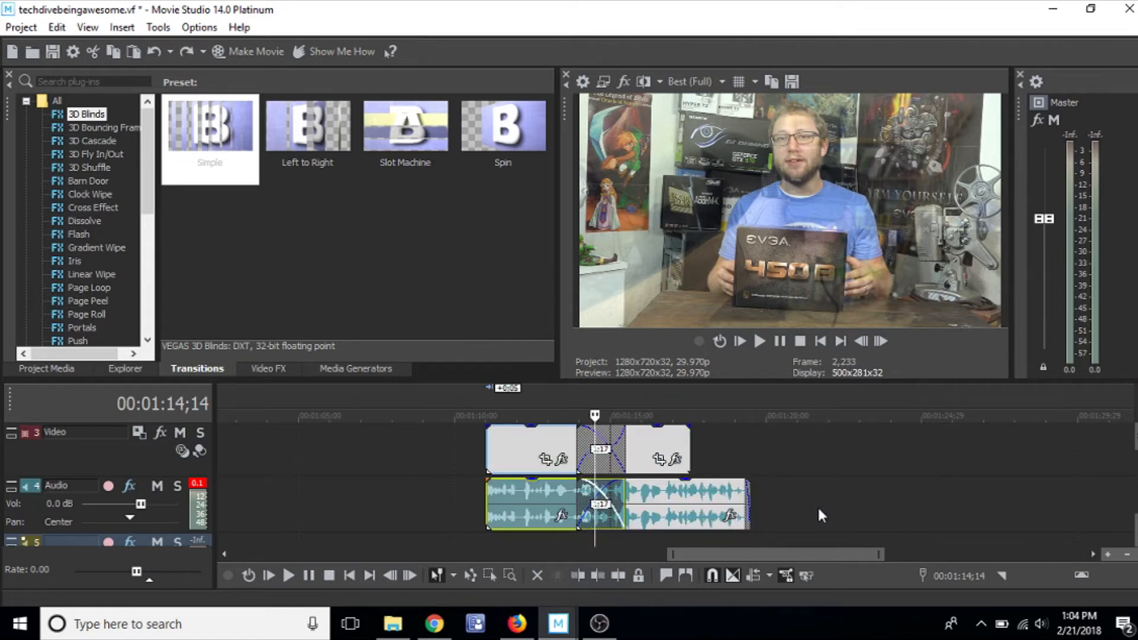
Apply the 3D Blinds transition with the Simple preset to the video crossfade and close its settings
left_click(646, 456)
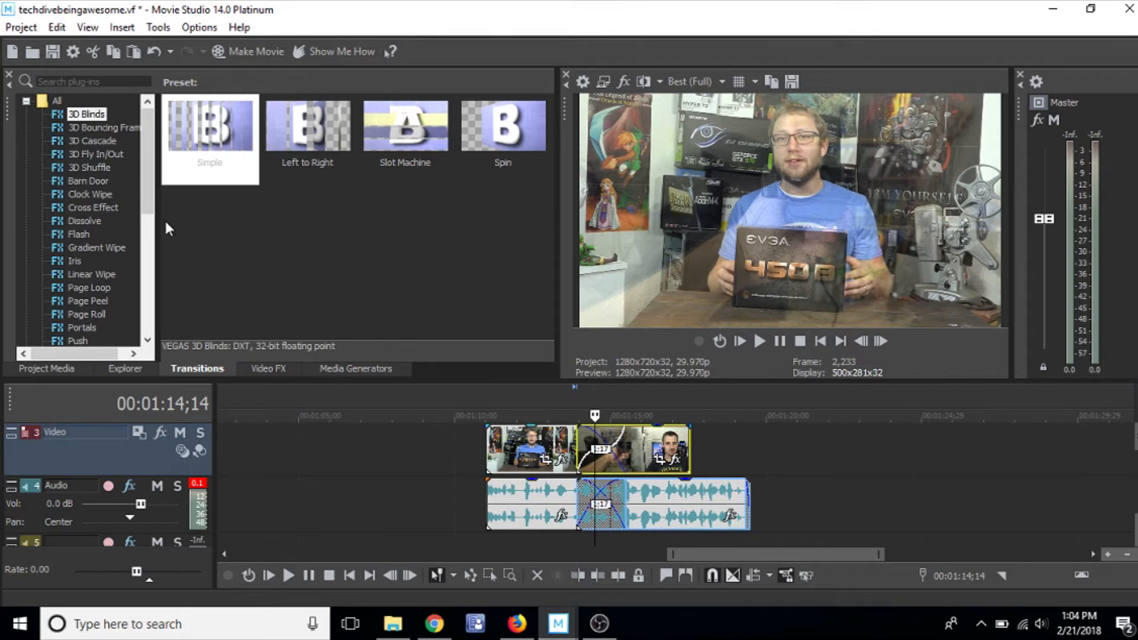
left_click_drag(150, 168, 149, 160)
left_click_drag(141, 178, 172, 184)
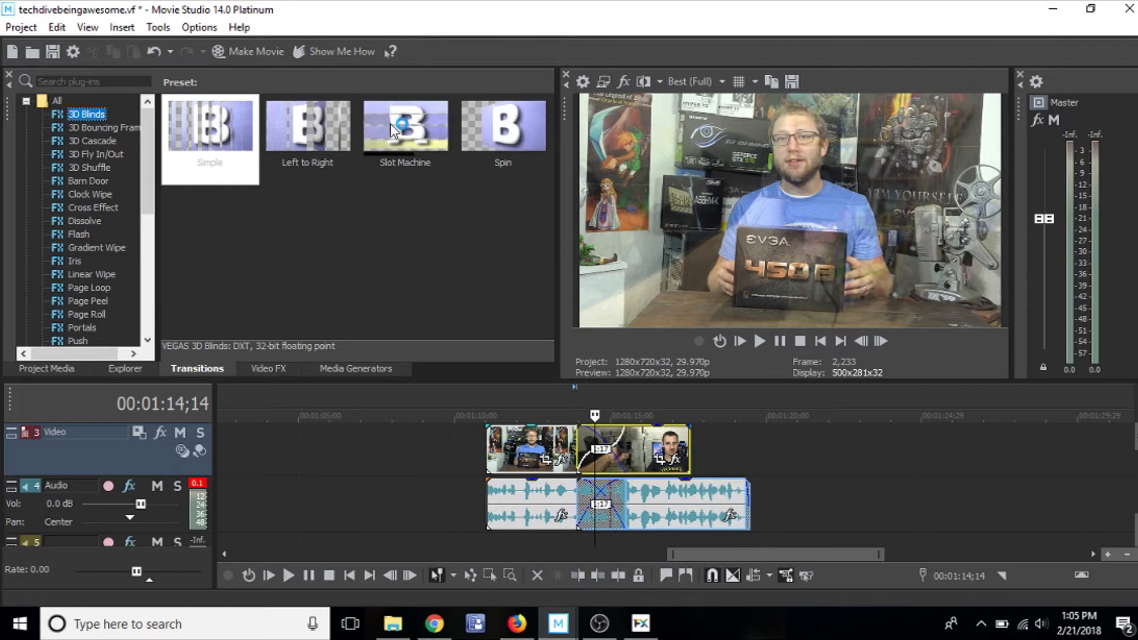
left_click_drag(236, 130, 612, 453)
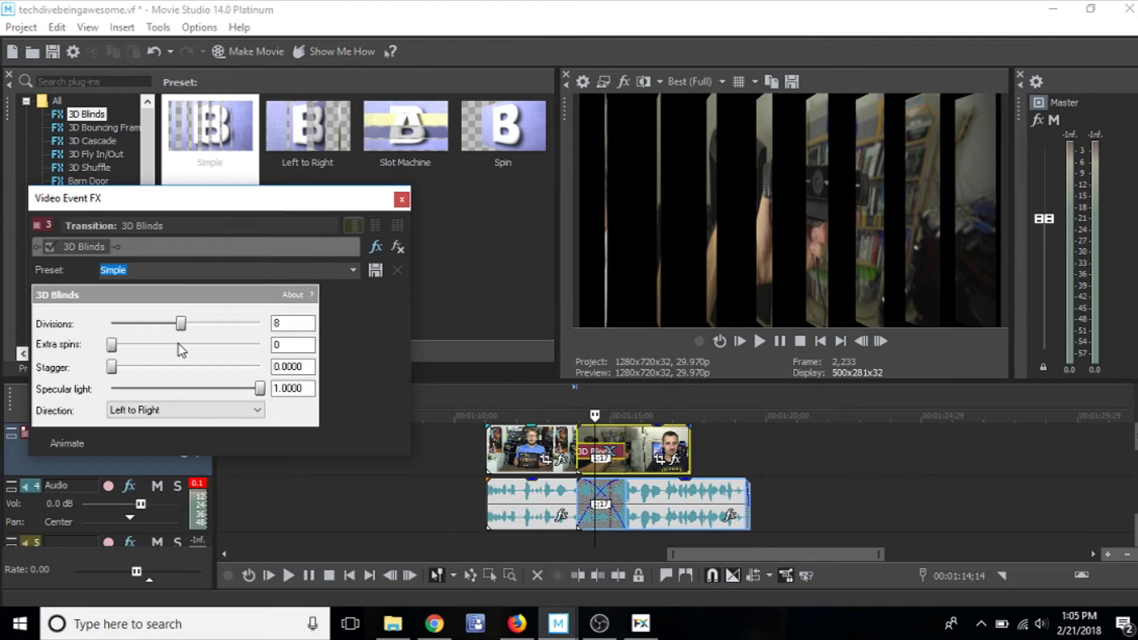
left_click(401, 201)
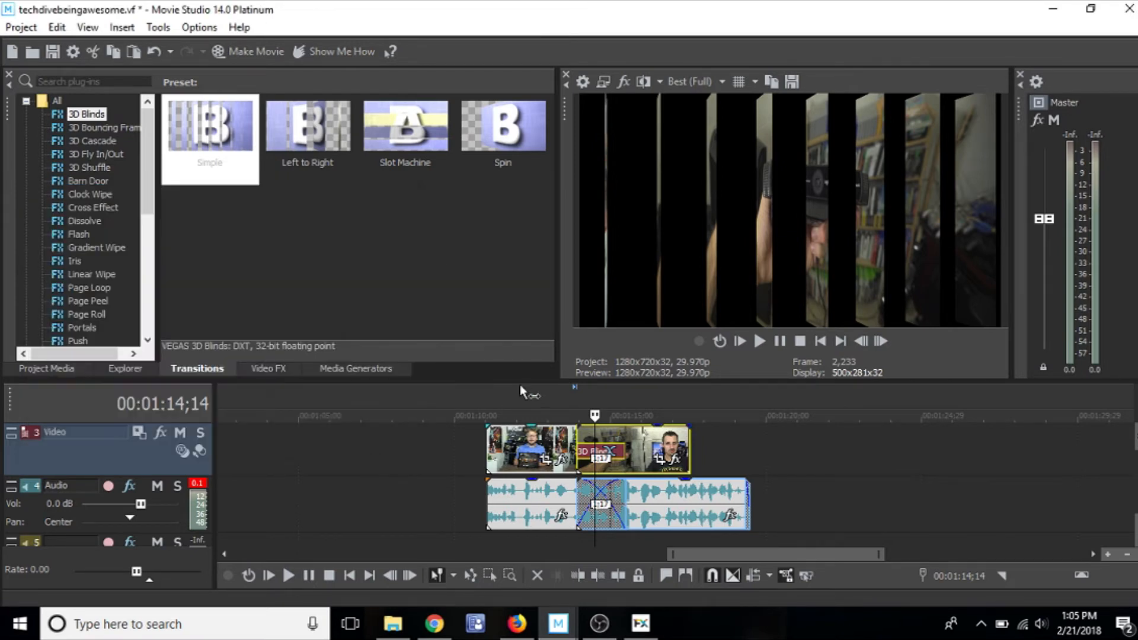
Reopen the crossfade's 3D Blinds settings and set Divisions to 7 and Extra spins to 1
left_click(610, 458)
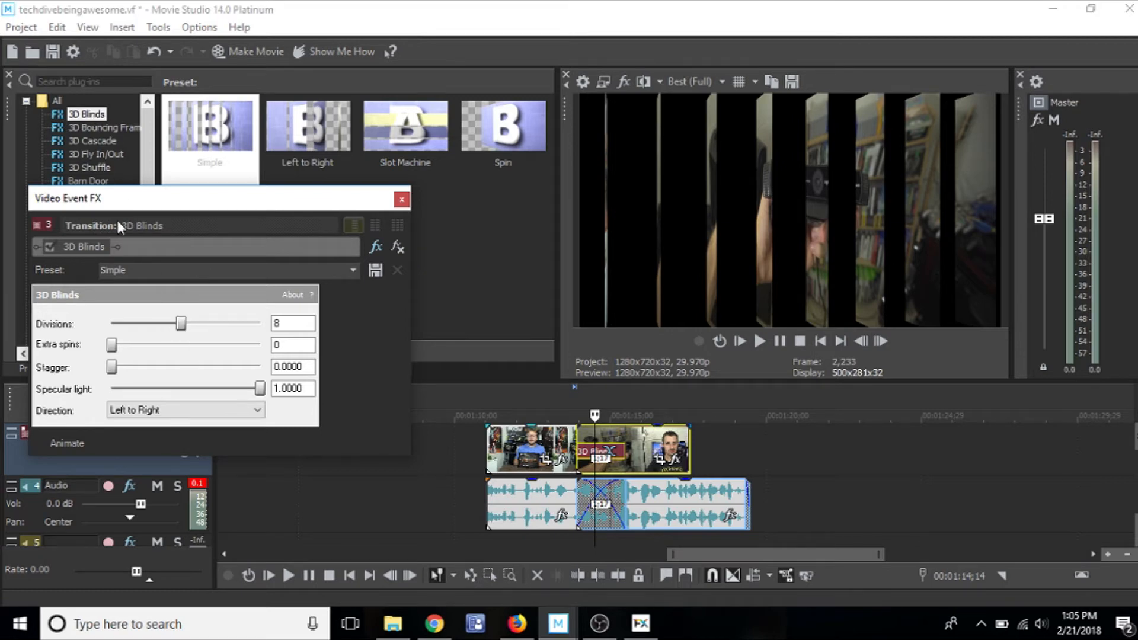
left_click_drag(145, 198, 161, 228)
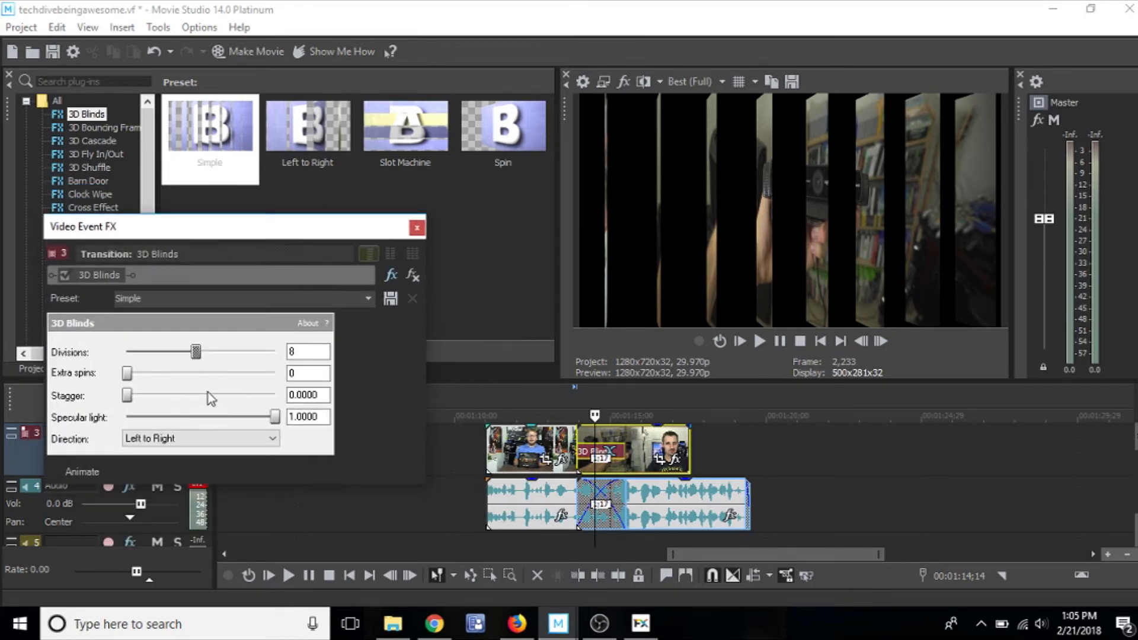
left_click_drag(265, 222, 299, 189)
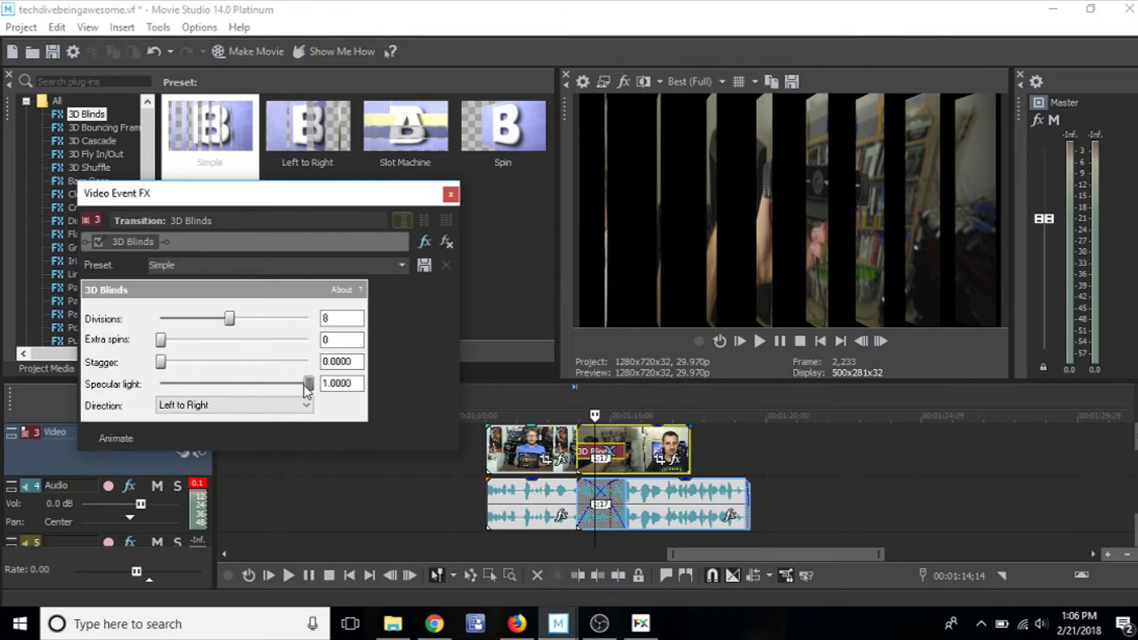
mouse_move(310, 389)
left_mouse_down()
mouse_move(292, 388)
mouse_move(320, 383)
left_mouse_up()
mouse_move(236, 314)
left_mouse_down()
mouse_move(264, 318)
mouse_move(196, 318)
mouse_move(229, 316)
left_mouse_up()
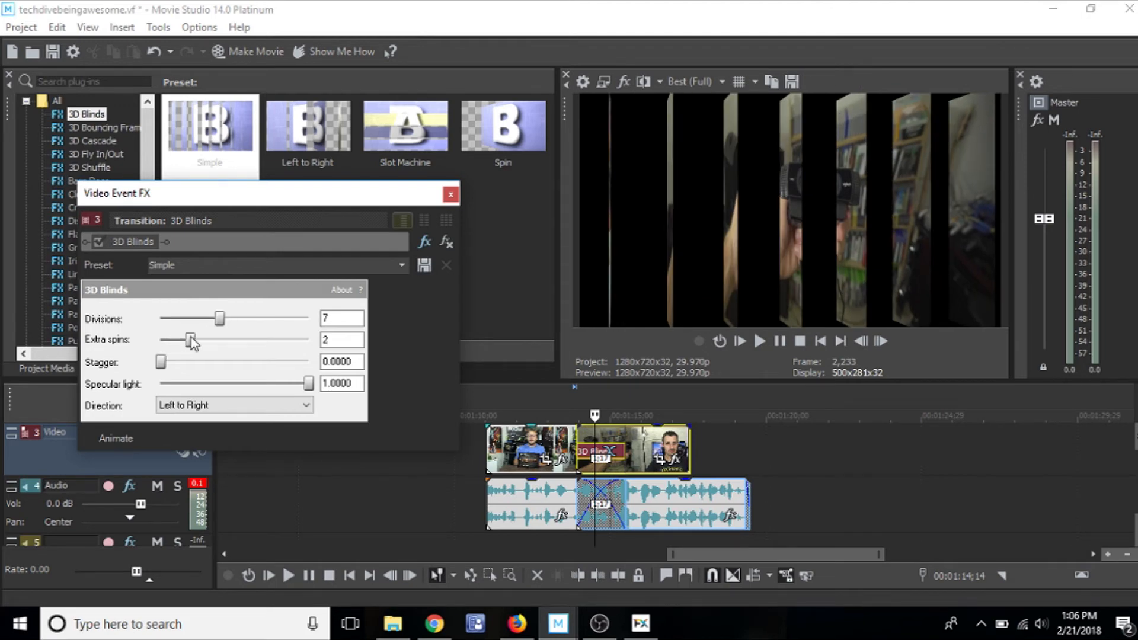
left_click_drag(191, 342, 175, 342)
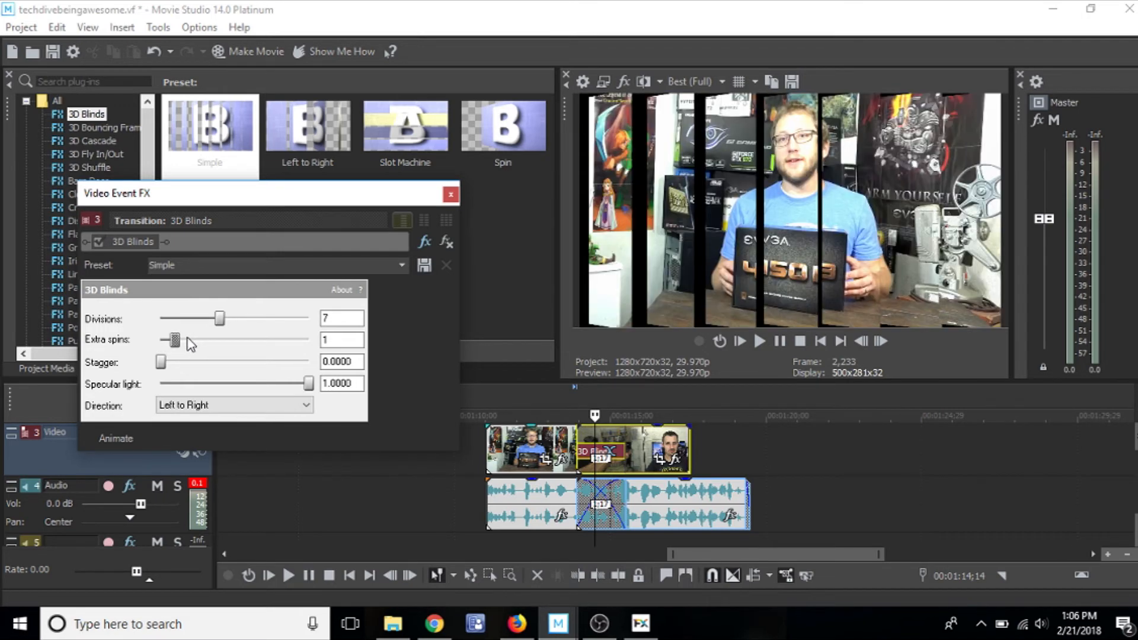
Play the 3D Blinds transition from its start at 00:01:13;26
left_click(572, 396)
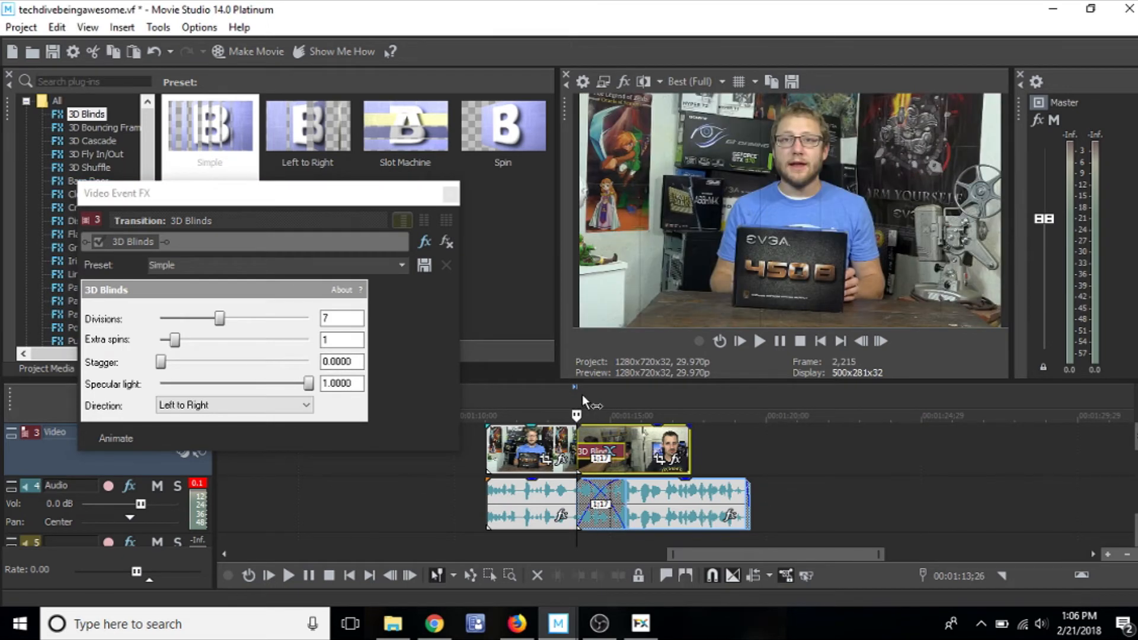
left_click(760, 342)
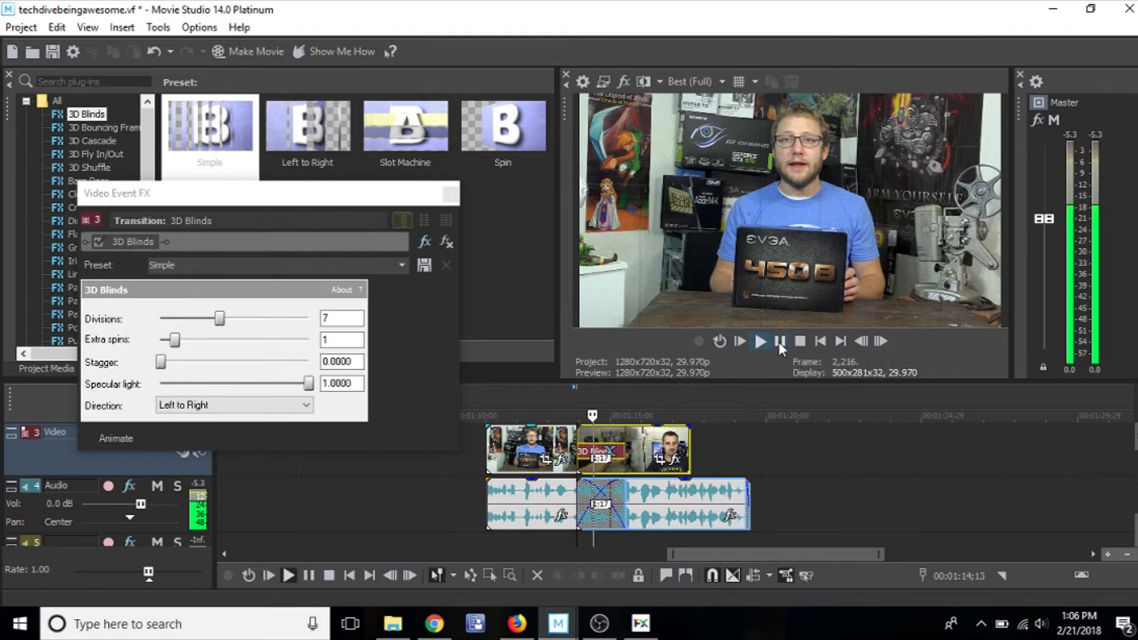
left_click(778, 342)
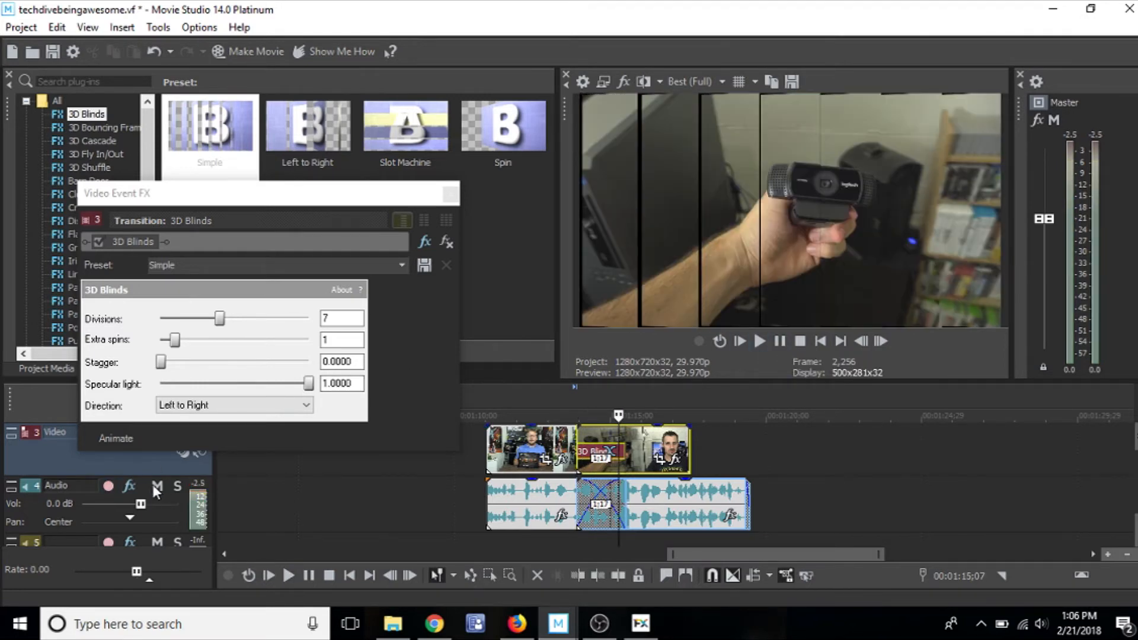
Mute audio track 4 and replay the 3D Blinds transition from its start
left_click(157, 486)
left_click(575, 403)
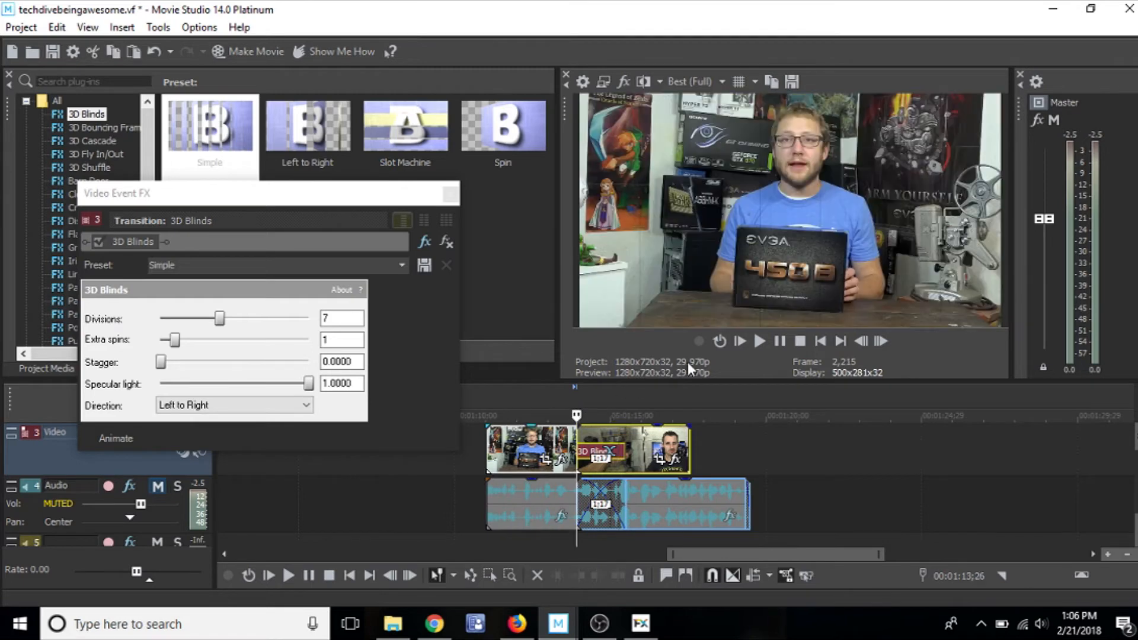
left_click(759, 341)
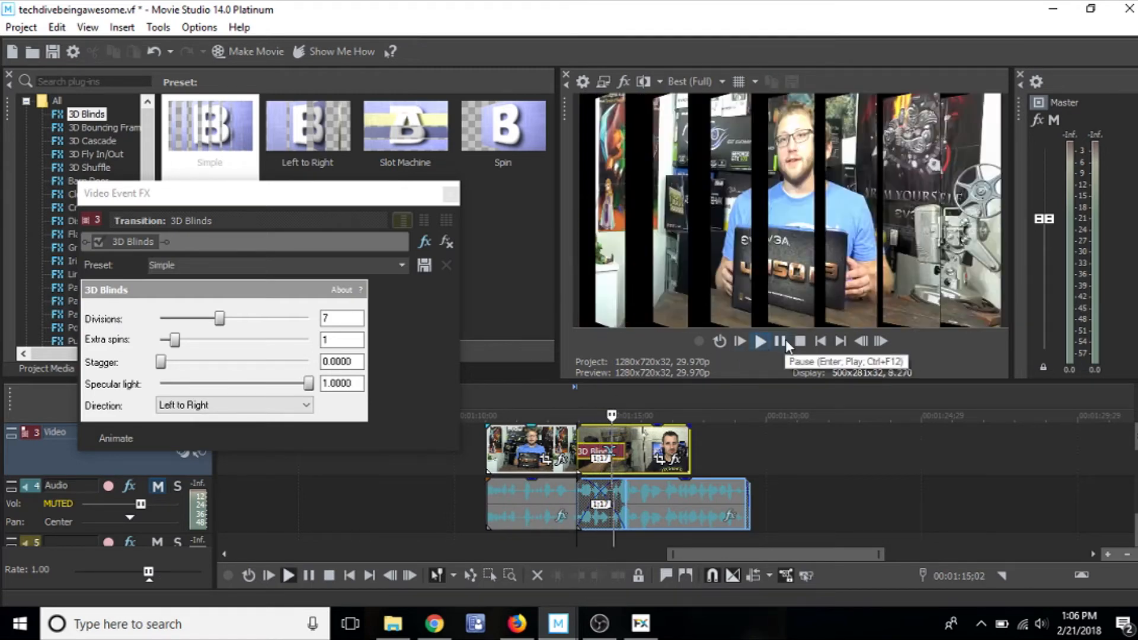
left_click(785, 339)
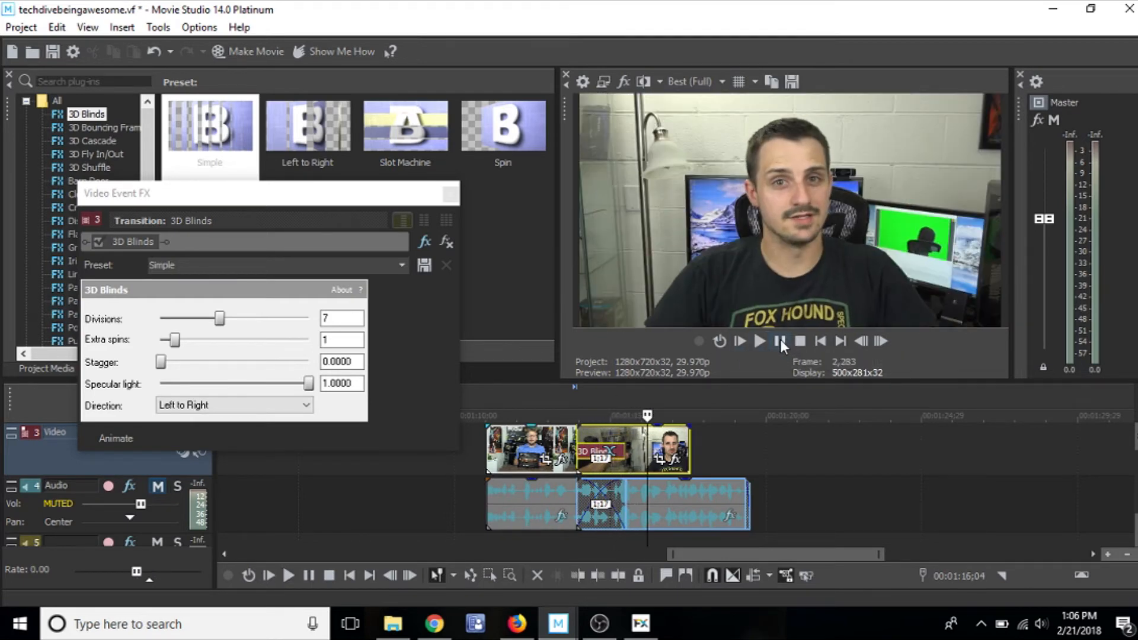
Play part of the transition from 00:01:14;29, then step backward frame by frame to 00:01:14;04 to examine the turning blinds
left_click(610, 393)
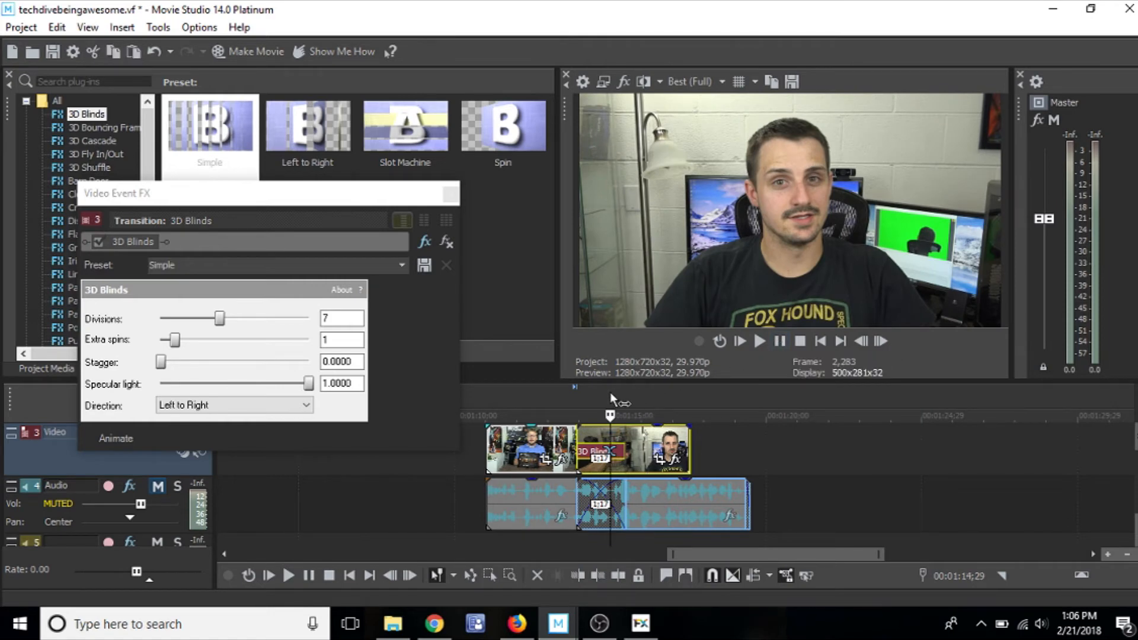
key("space")
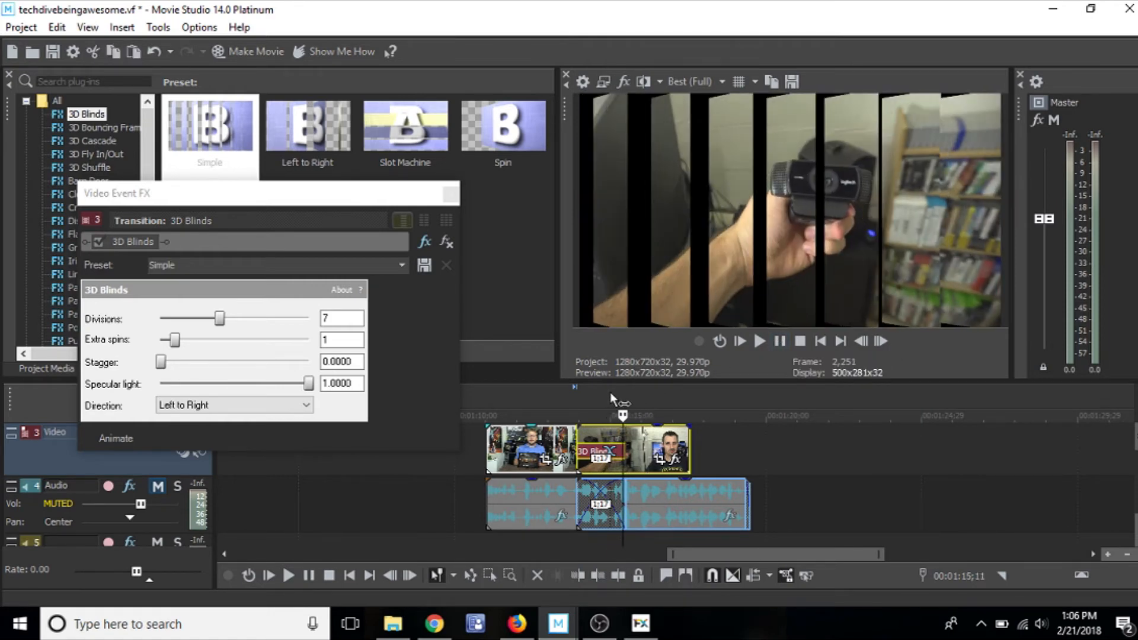
key("Left")
key("Left")
key("Left")
key("Left")
key("Left")
key("Left")
key("Left")
key("Left")
key("Left")
key("Left")
key("Left")
key("Left")
key("Left")
key("Left")
key("Left")
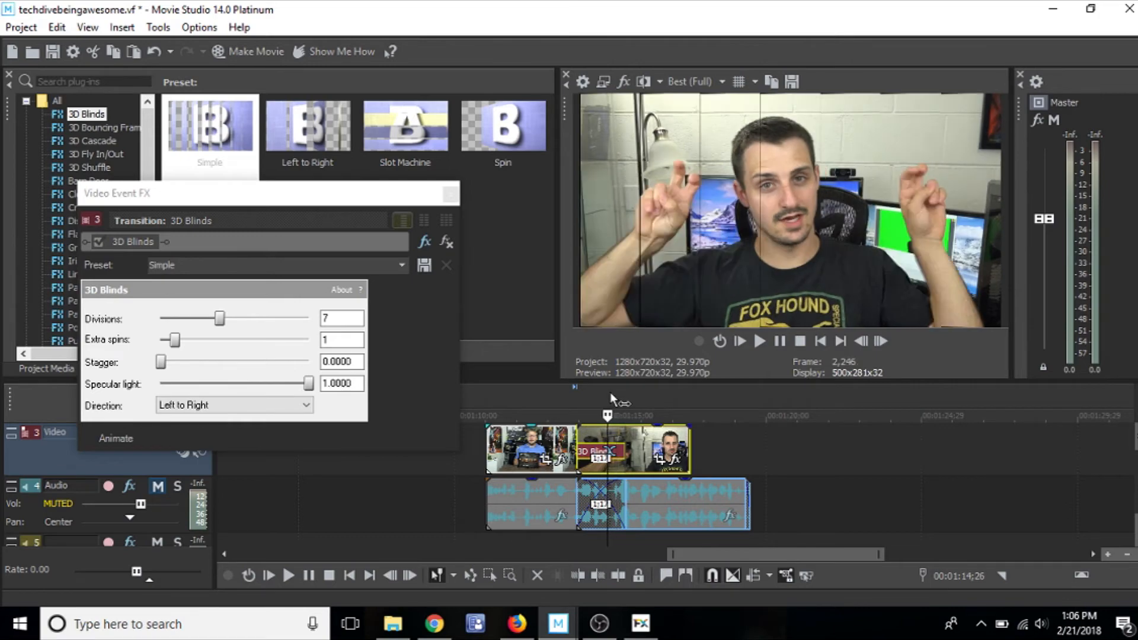
key("Left")
key("Left")
key("Left")
key("Left")
key("Left")
key("Left")
key("Left")
key("Left")
key("Left")
key("Left")
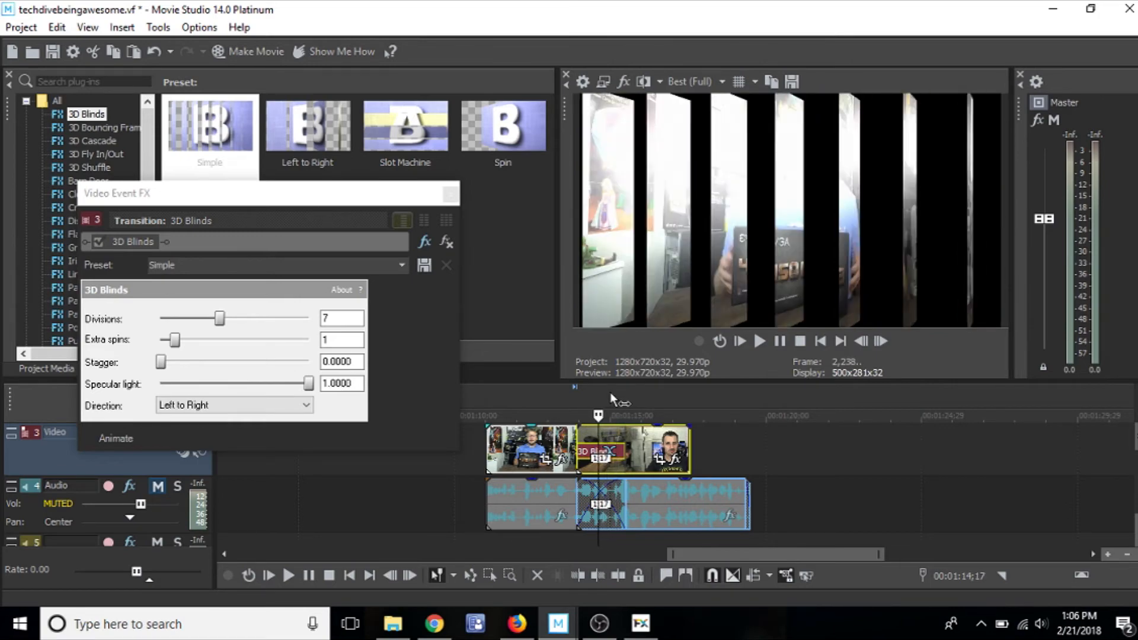
key("Left")
key("Left")
key("Left")
key("Left")
key("Left")
key("Left")
key("Left")
key("Left")
key("Left")
key("Left")
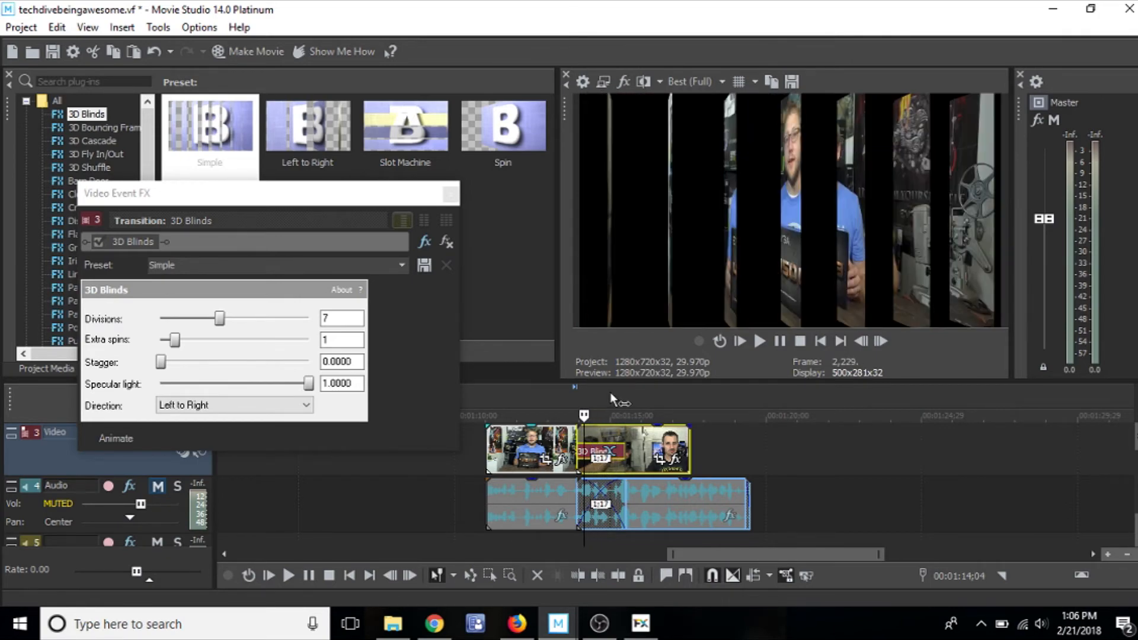
Mark a loop region from 00:01:13;04 to 00:01:19;25 across the transition and shift it later past the video clips
left_click_drag(554, 394, 763, 399)
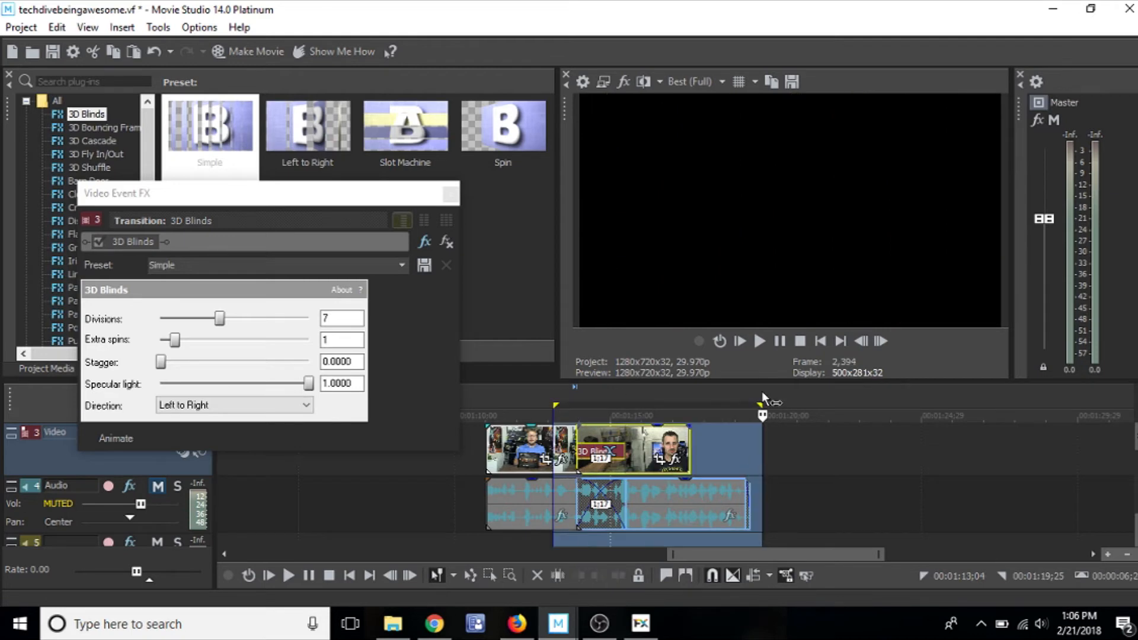
right_click(578, 404)
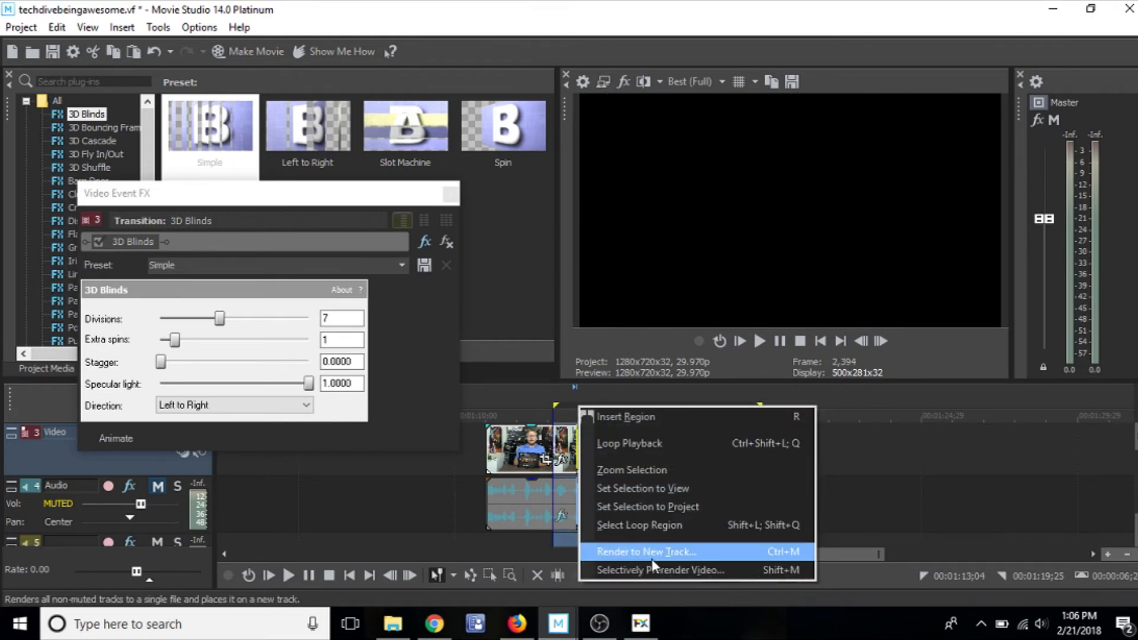
left_click(541, 415)
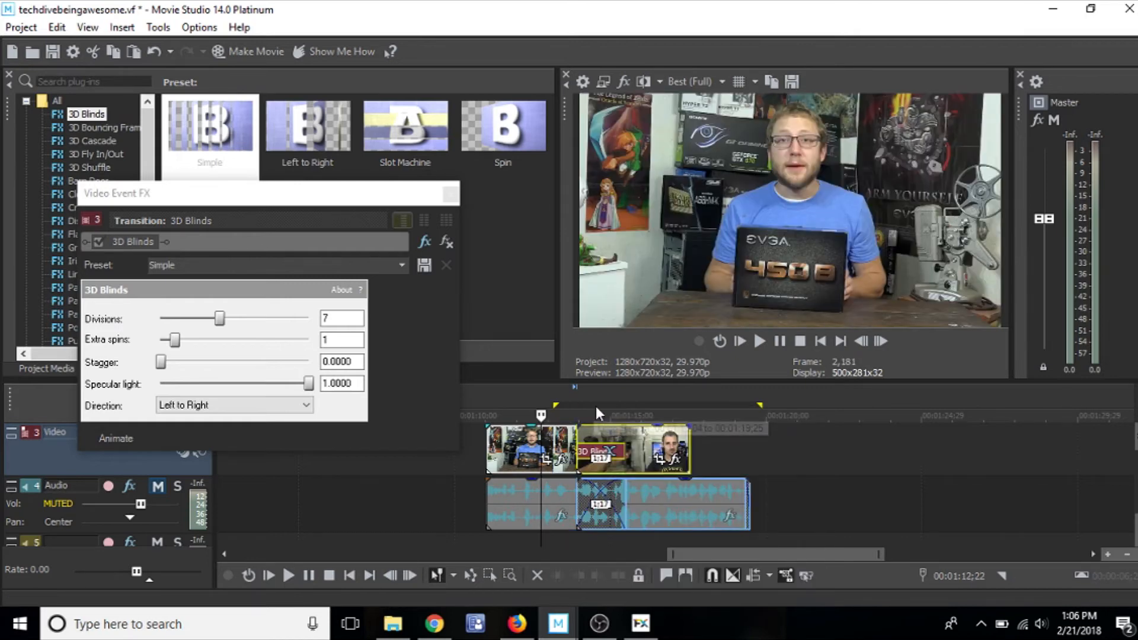
left_click_drag(599, 400, 756, 392)
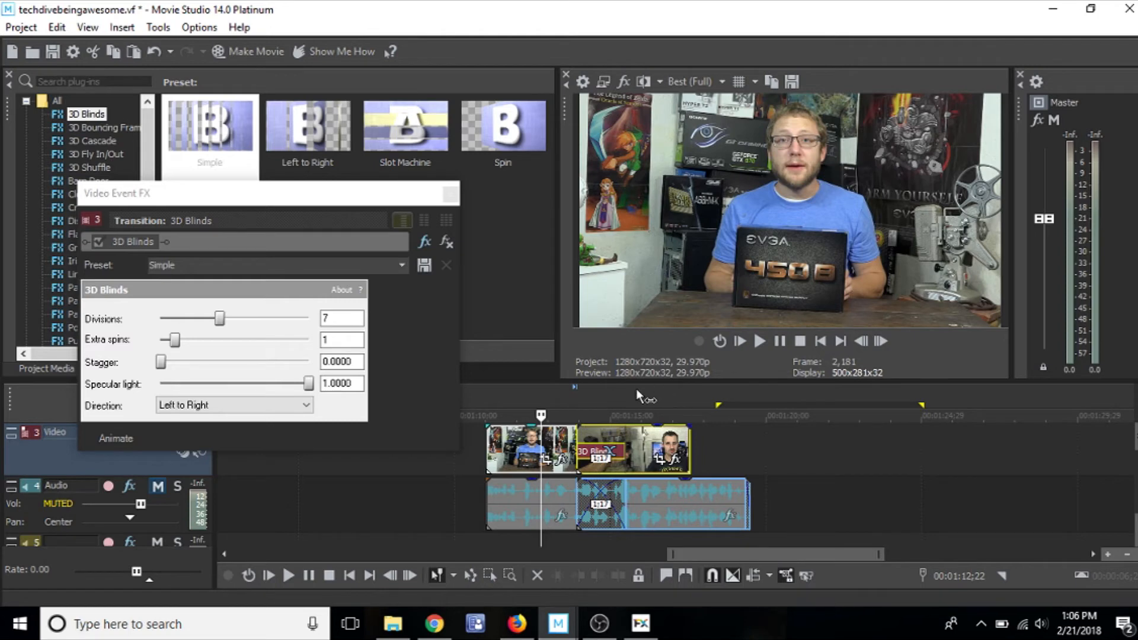
Step frame by frame through the 3D Blinds transition from 00:01:14;11 to 00:01:15;18 to examine the blinds and the clip change
left_click(591, 393)
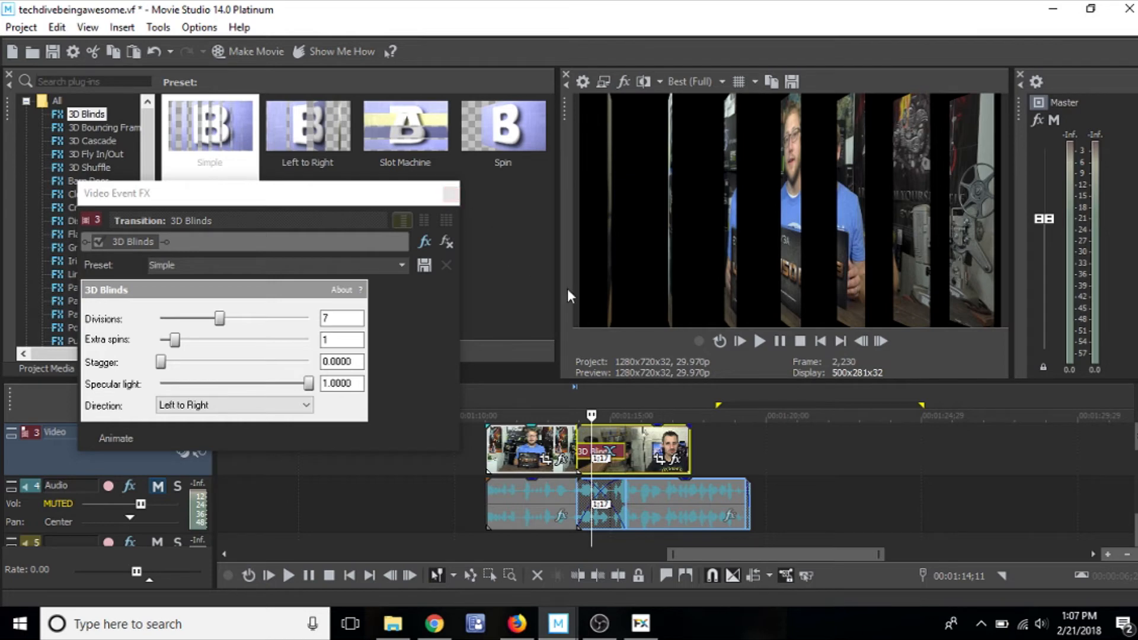
key("Left")
key("Left")
key("Left")
key("Left")
key("Left")
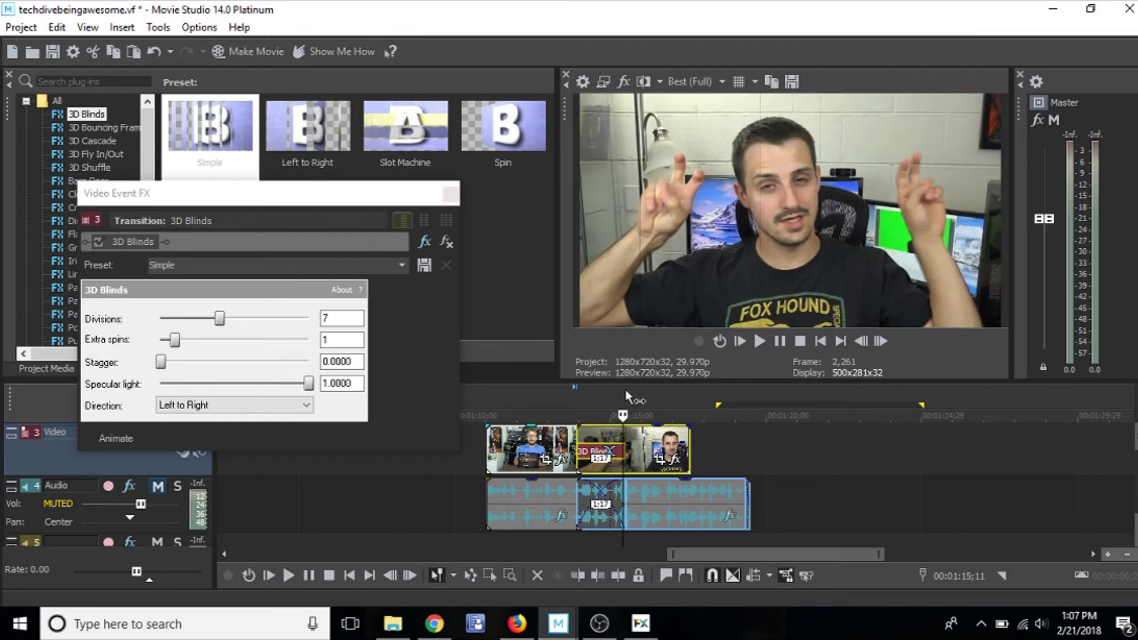
key("Right")
key("Right")
key("Right")
key("Right")
key("Right")
key("Right")
key("Right")
key("Right")
key("Right")
key("Right")
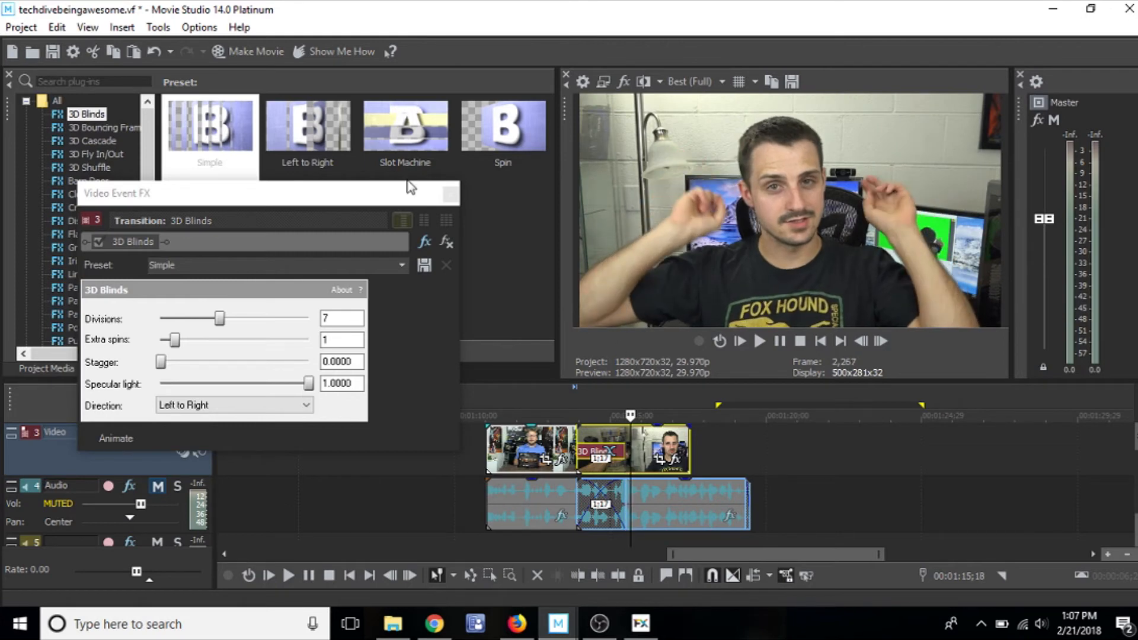
Close the 3D Blinds settings and examine the presets of the Spiral, Shake and Split transitions
left_click(450, 195)
left_click_drag(153, 183, 158, 255)
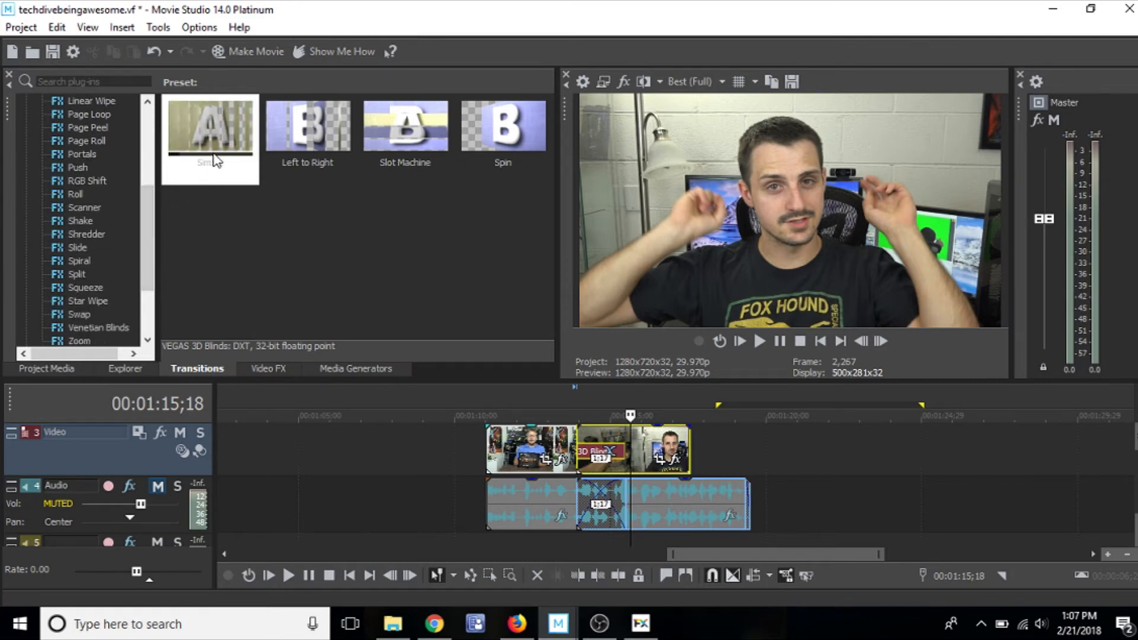
left_click(86, 260)
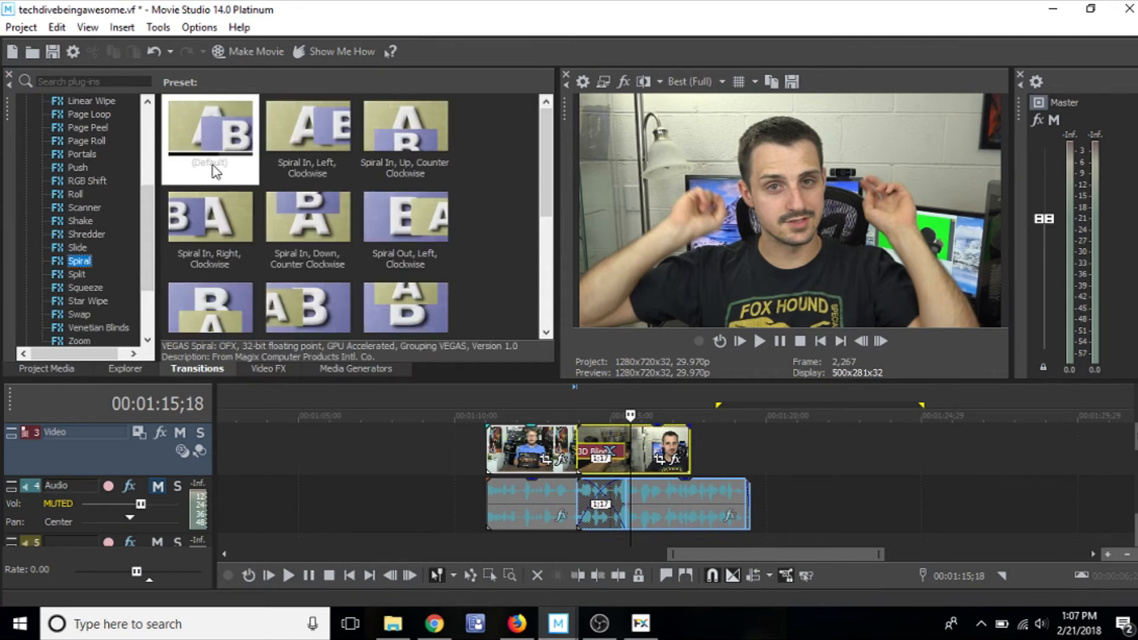
left_click(89, 221)
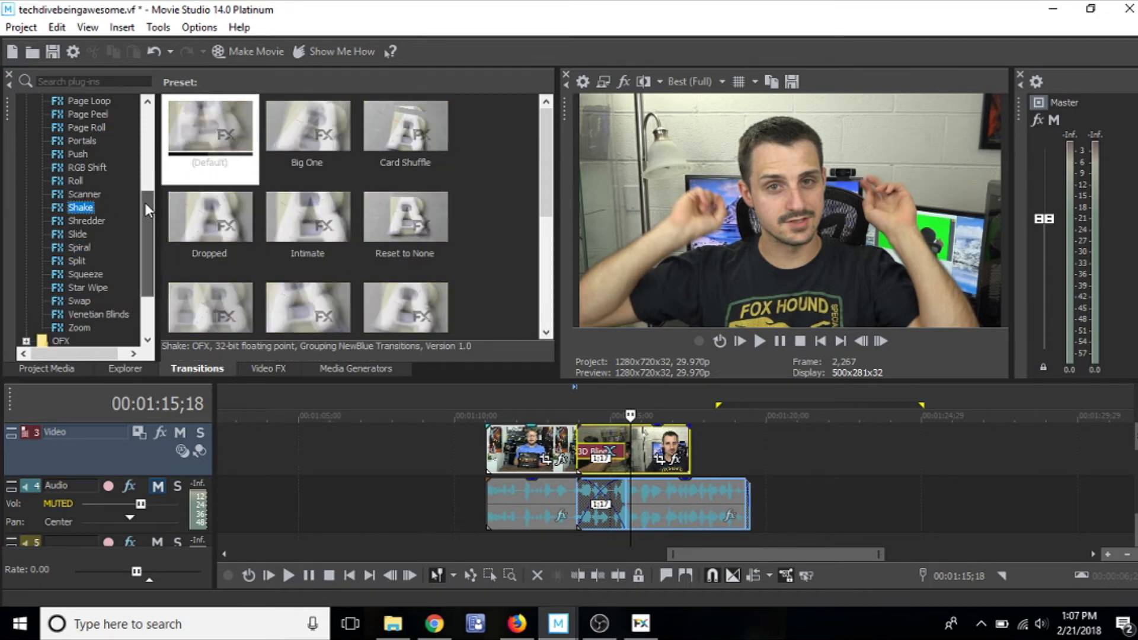
left_click_drag(144, 203, 145, 222)
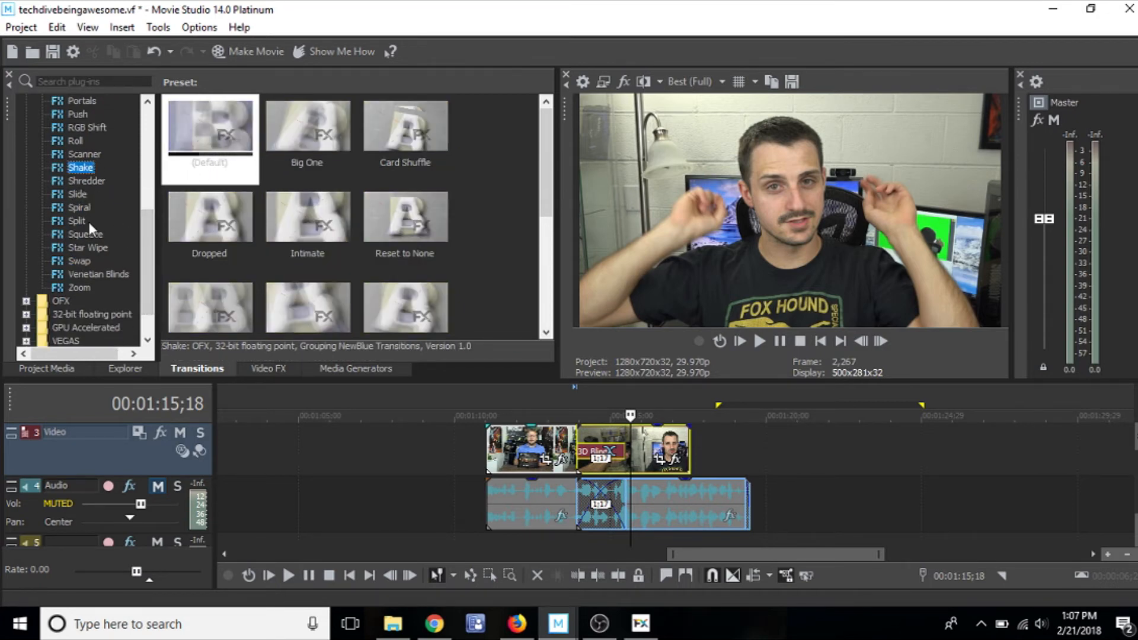
left_click(71, 219)
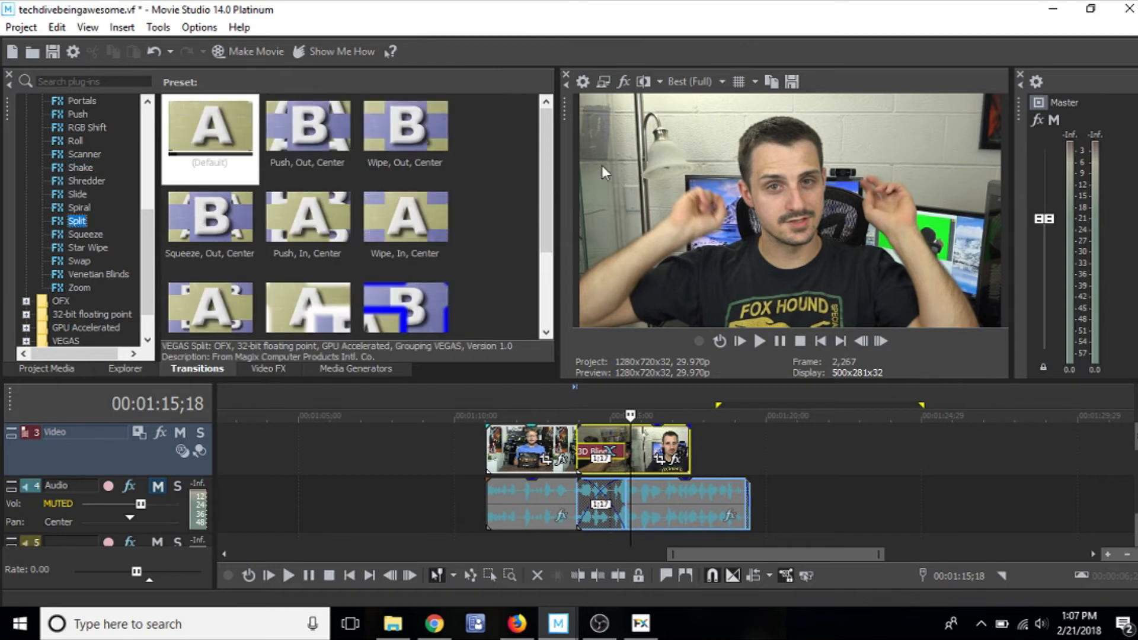
mouse_move(548, 147)
left_mouse_down()
mouse_move(556, 207)
mouse_move(553, 155)
left_mouse_up()
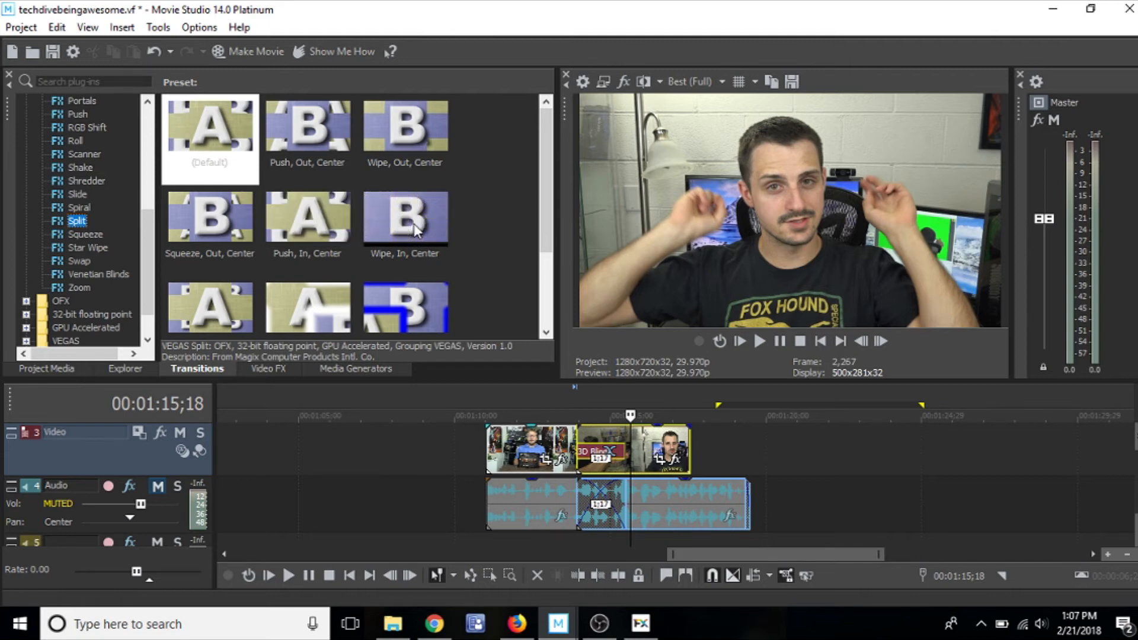
Examine the available presets of the Page Roll and Iris transitions
left_click_drag(542, 206, 144, 186)
left_click(86, 180)
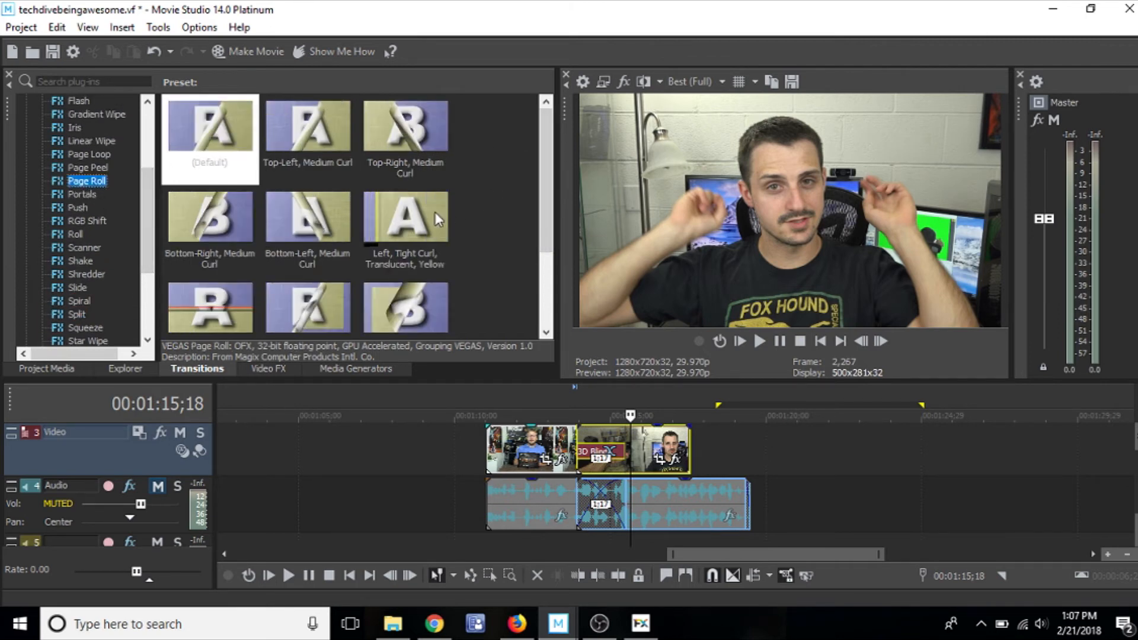
left_click_drag(542, 118, 542, 191)
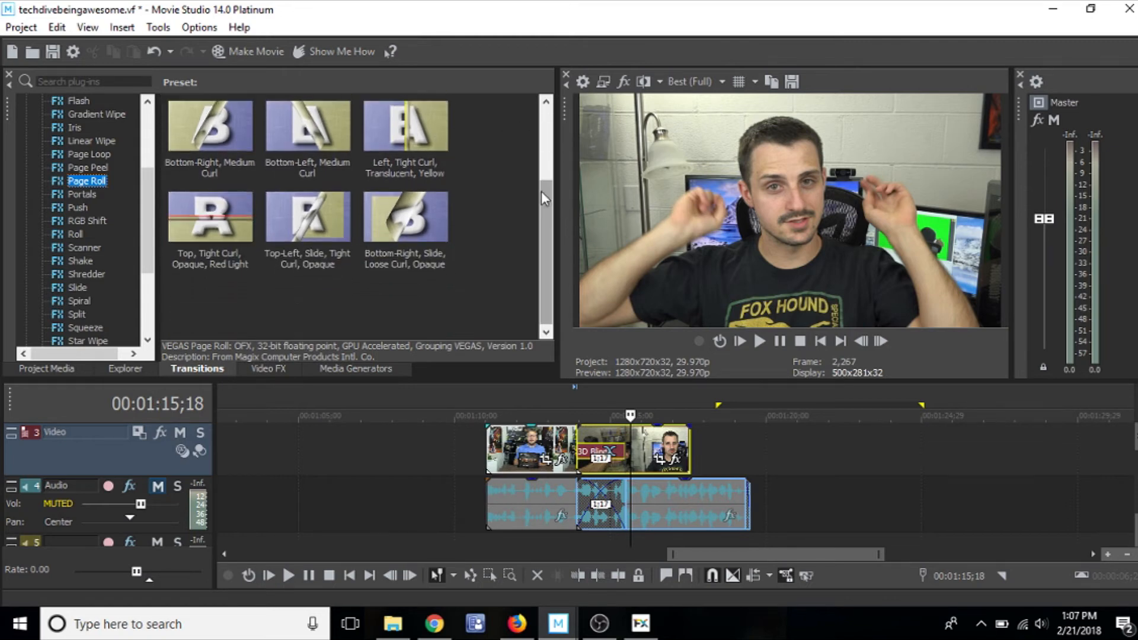
left_click_drag(151, 221, 151, 184)
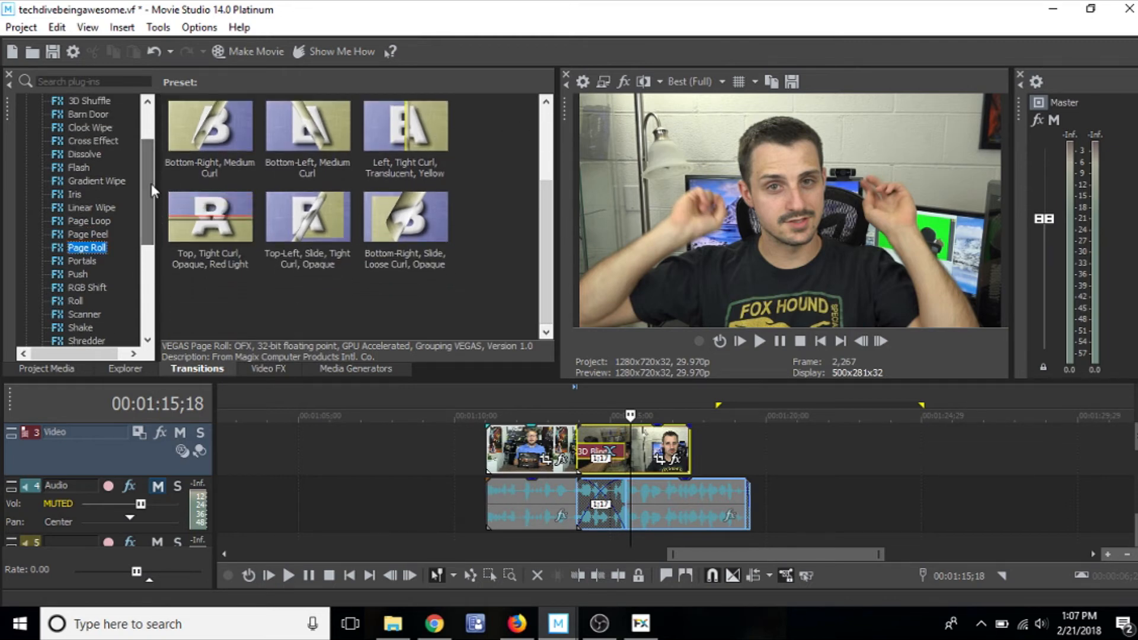
left_click(76, 194)
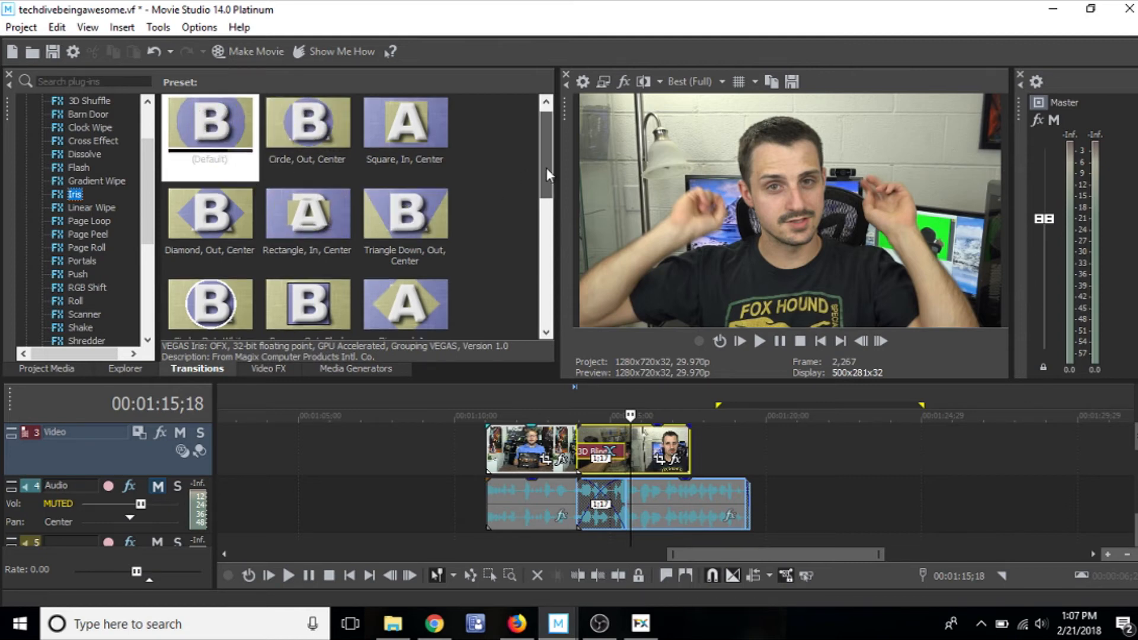
scroll(546, 168, "down", 1)
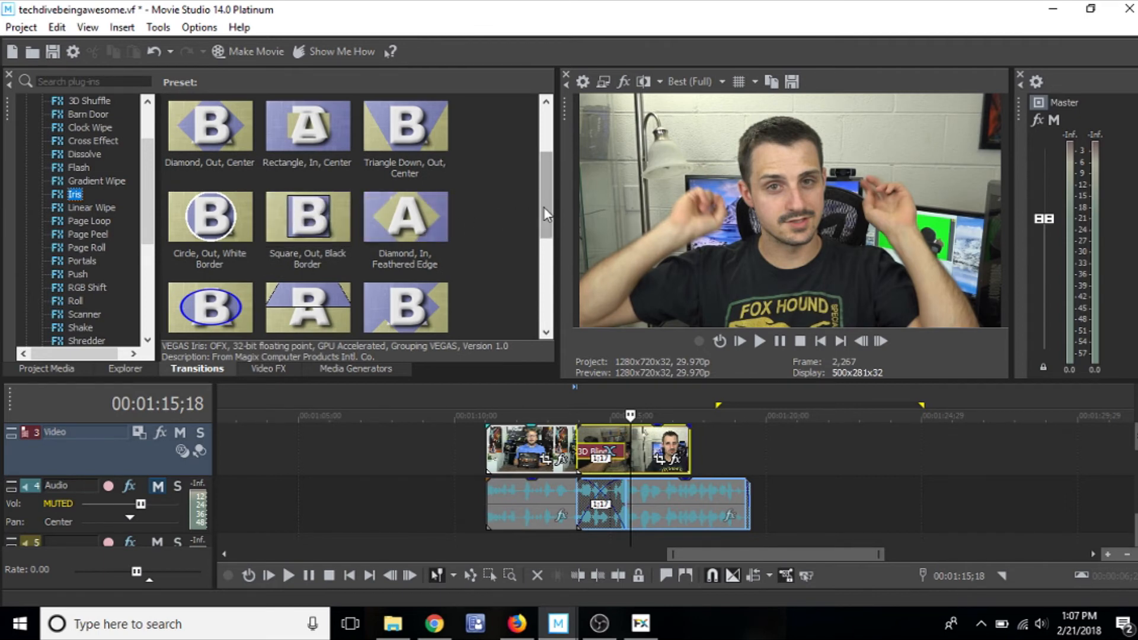
scroll(543, 207, "up", 1)
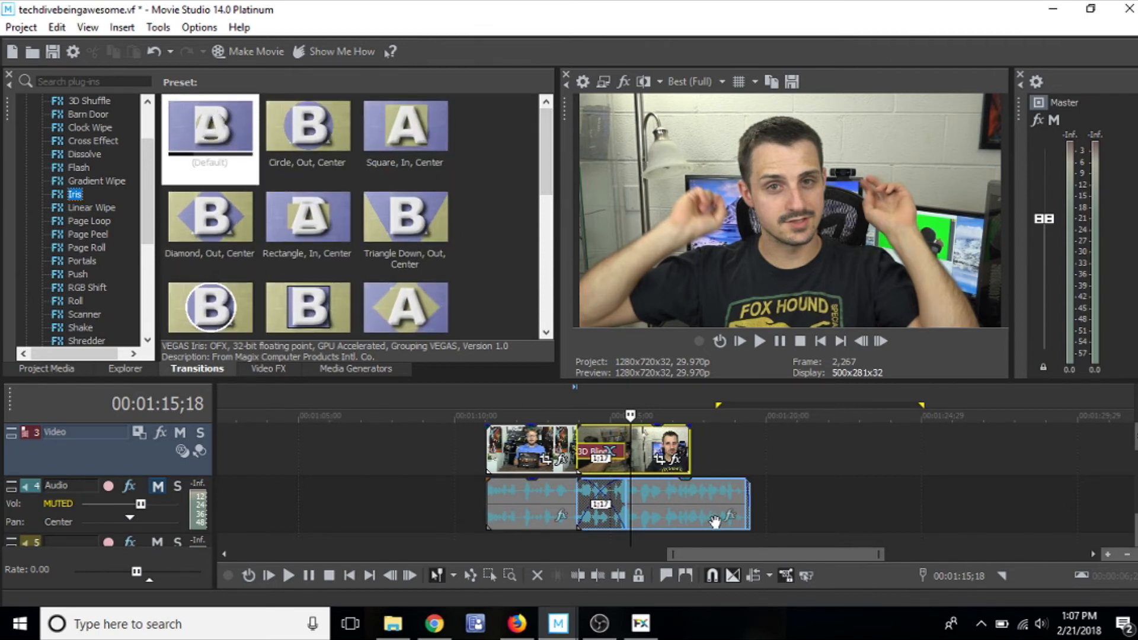
Show the project's opening clips and examine the presets of the Barn Door, Flash, Cross Effect and Clock Wipe transitions
left_click_drag(717, 552, 260, 543)
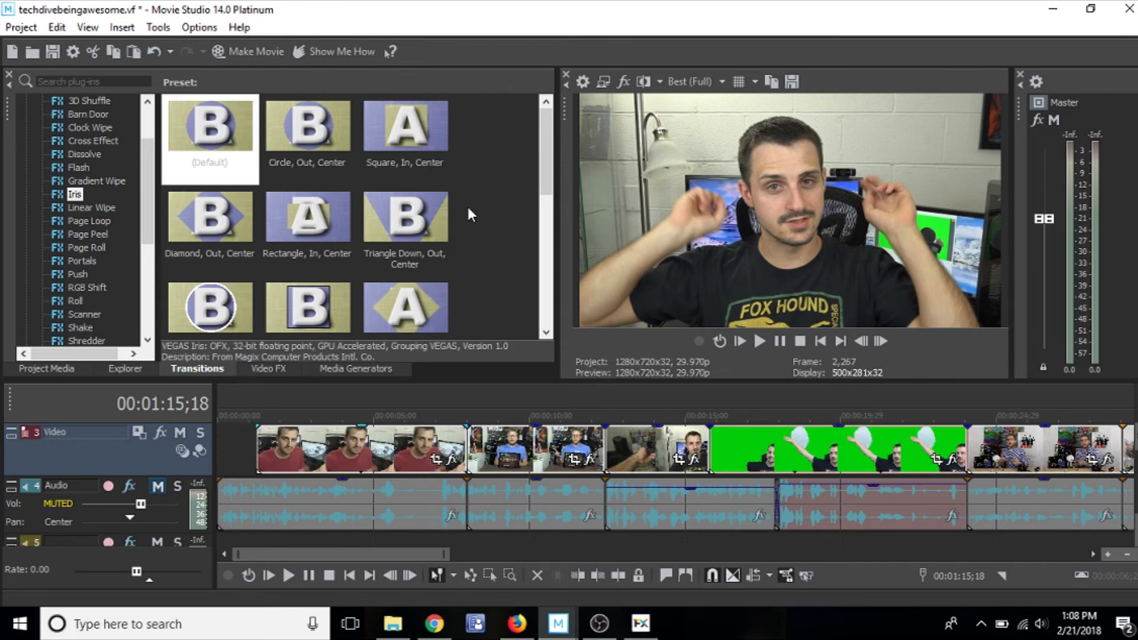
scroll(150, 190, "up", 2)
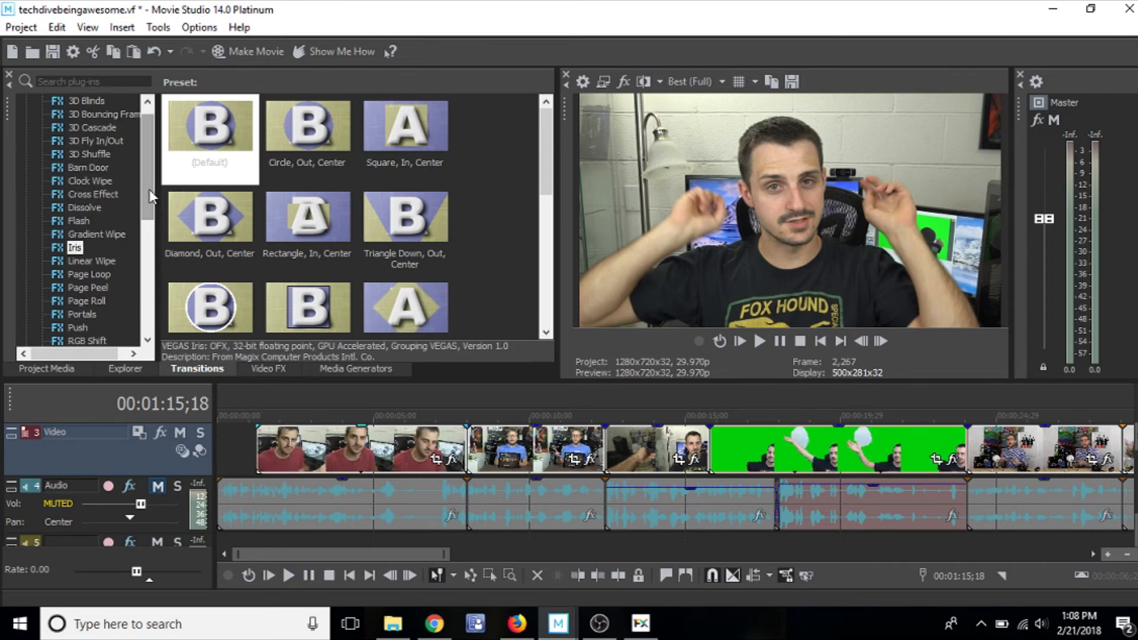
left_click(89, 168)
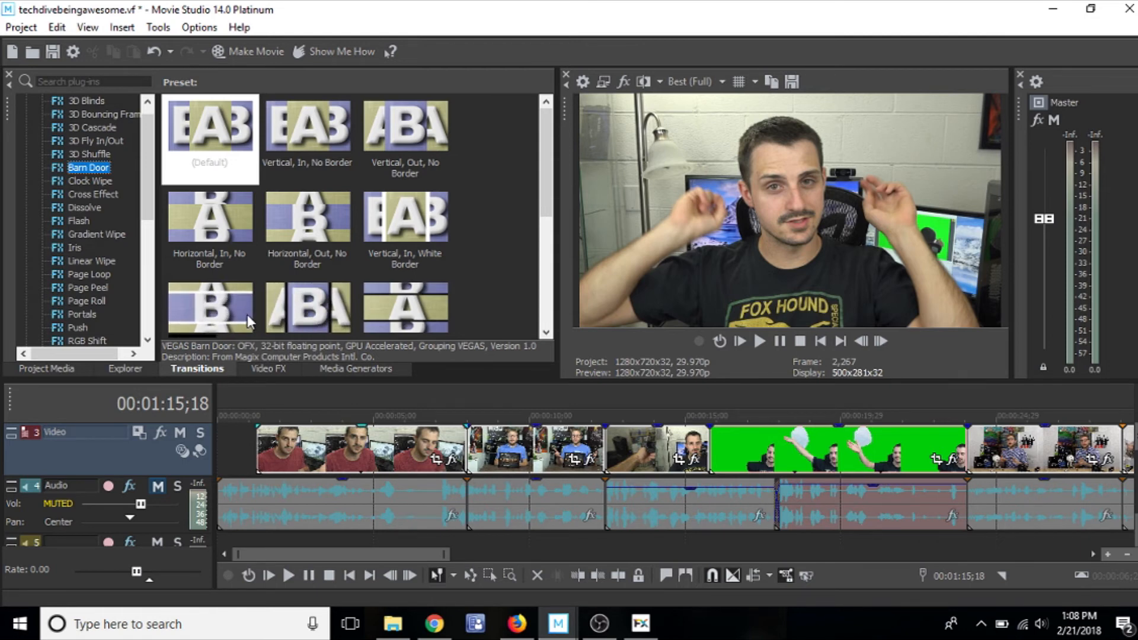
left_click(106, 182)
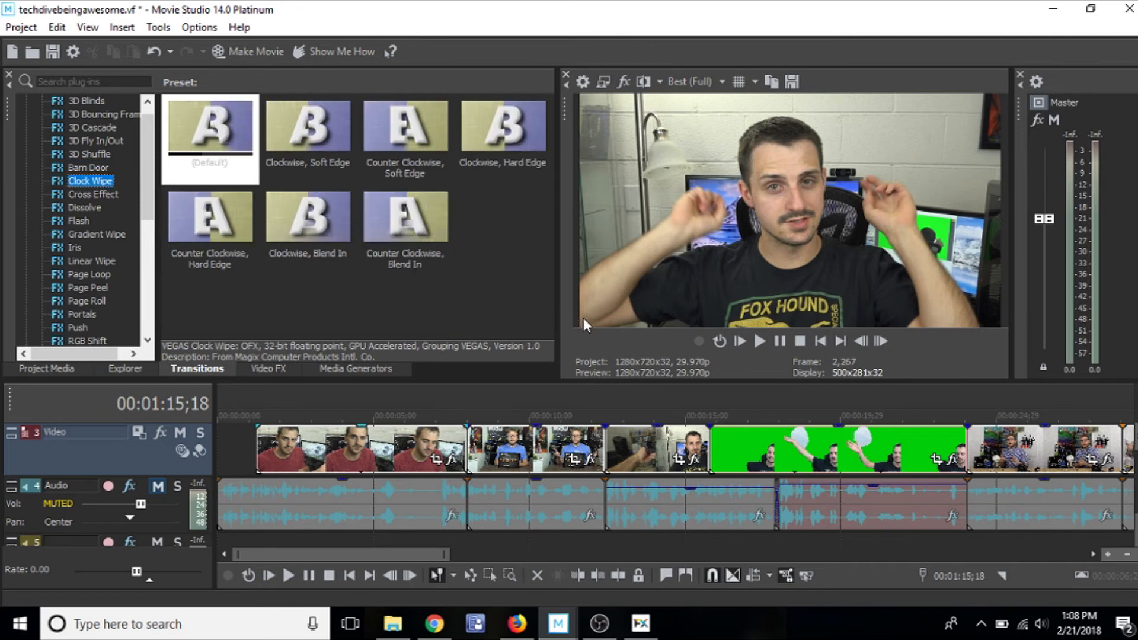
key("Down")
key("Down")
key("Down")
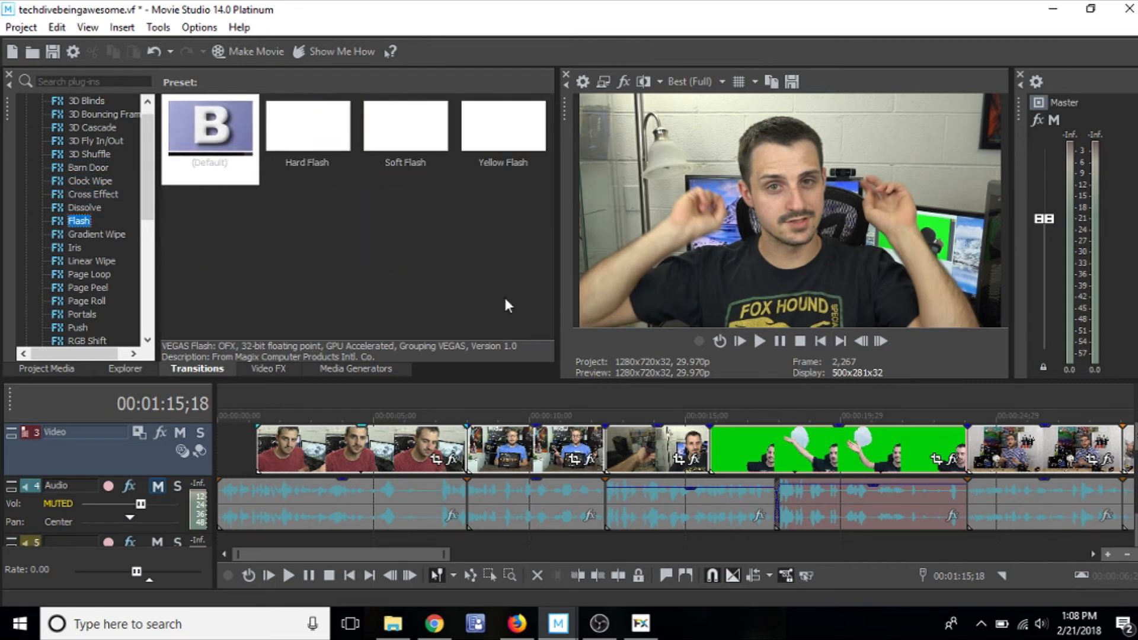
left_click(112, 194)
left_click(80, 180)
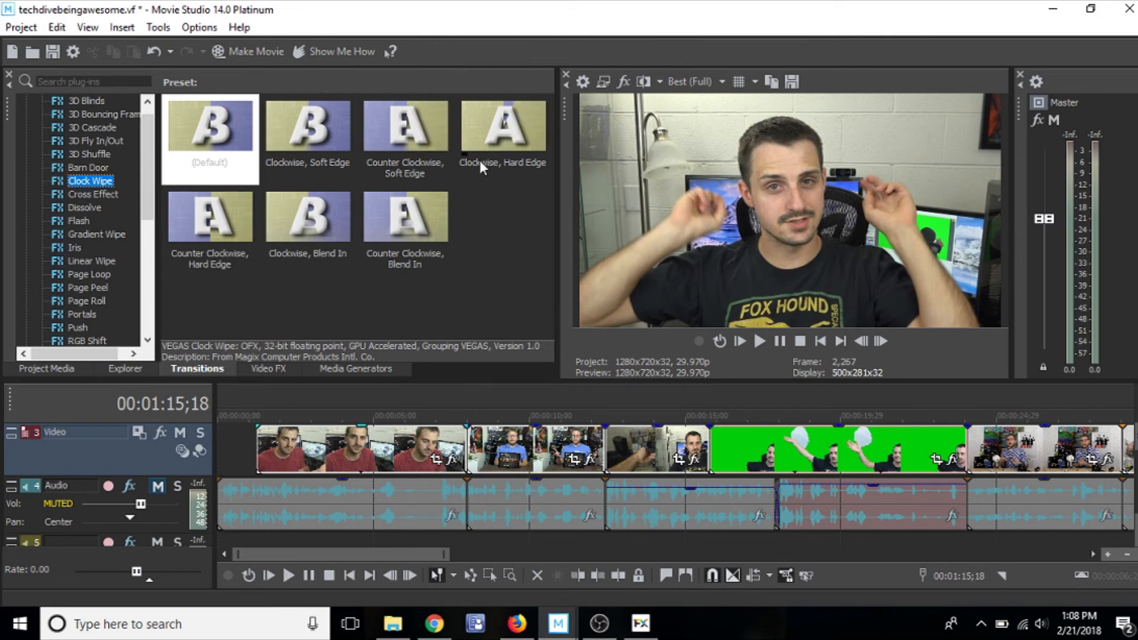
Return to the 3D Blinds crossfade near 00:01:13;26 and shorten the overlap of its two clips to 1:00
left_click(936, 396)
scroll(936, 396, "down", 2)
scroll(935, 396, "down", 3)
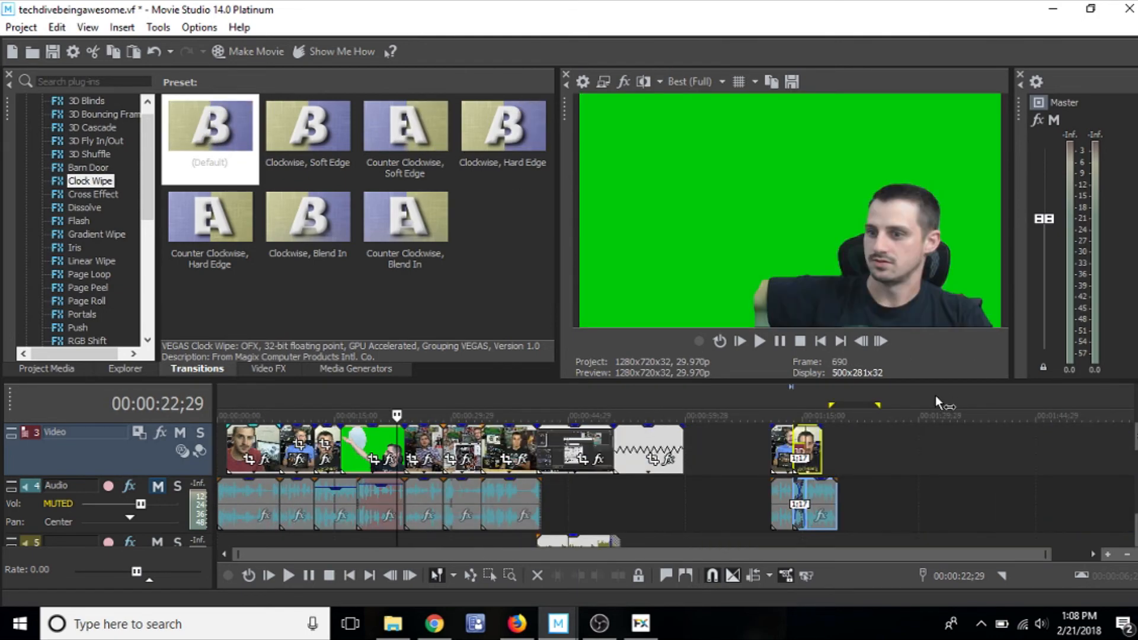
left_click(794, 396)
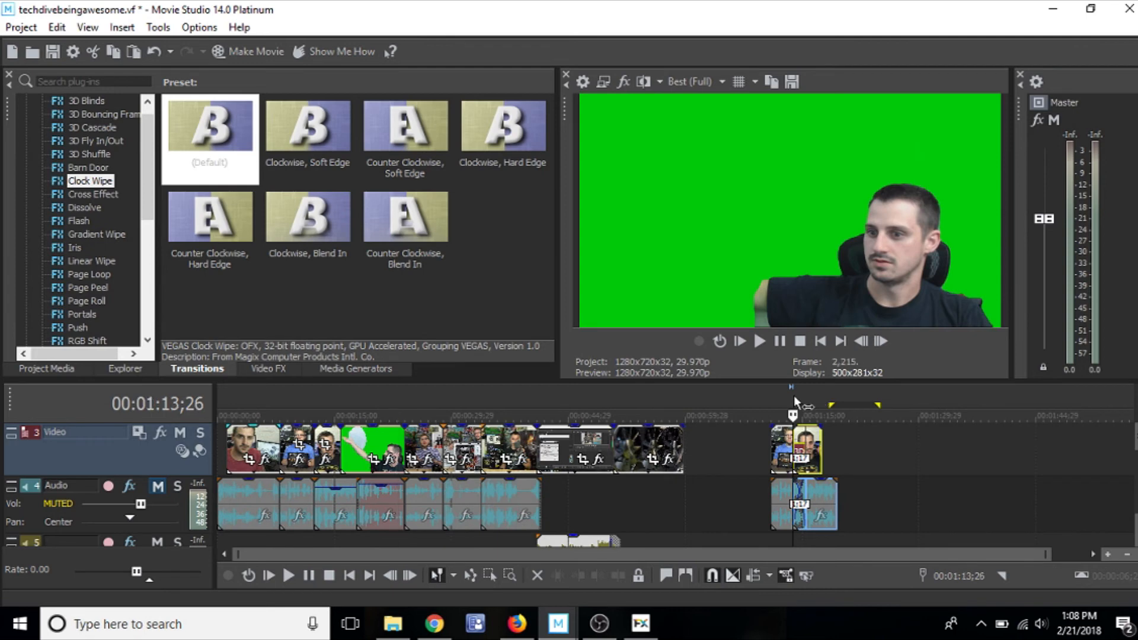
scroll(730, 395, "up", 5)
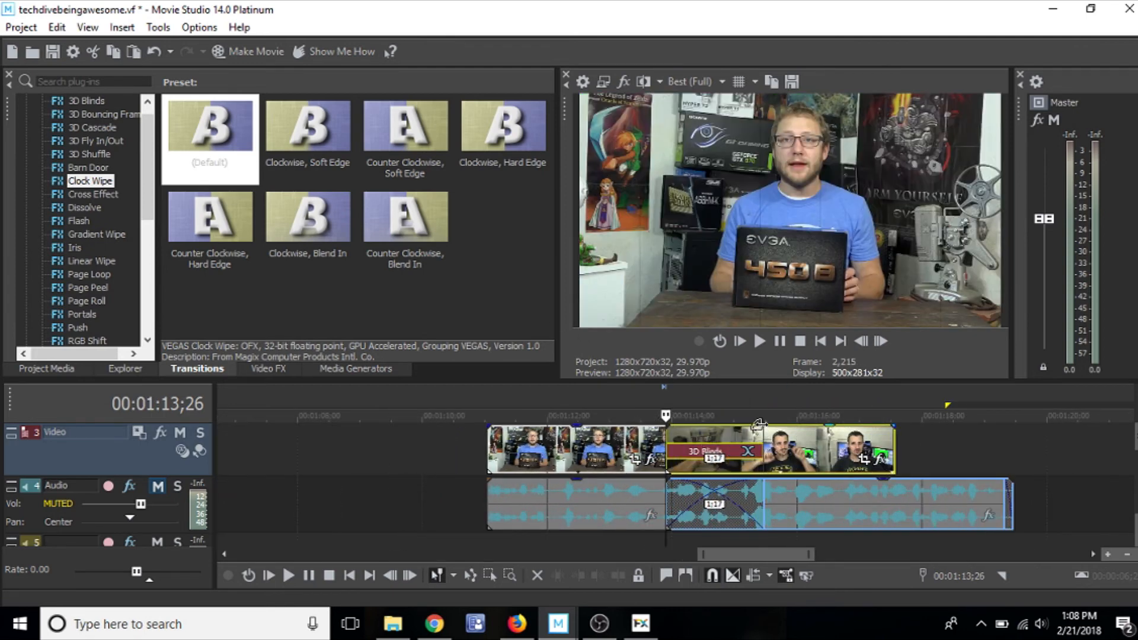
left_click(707, 413)
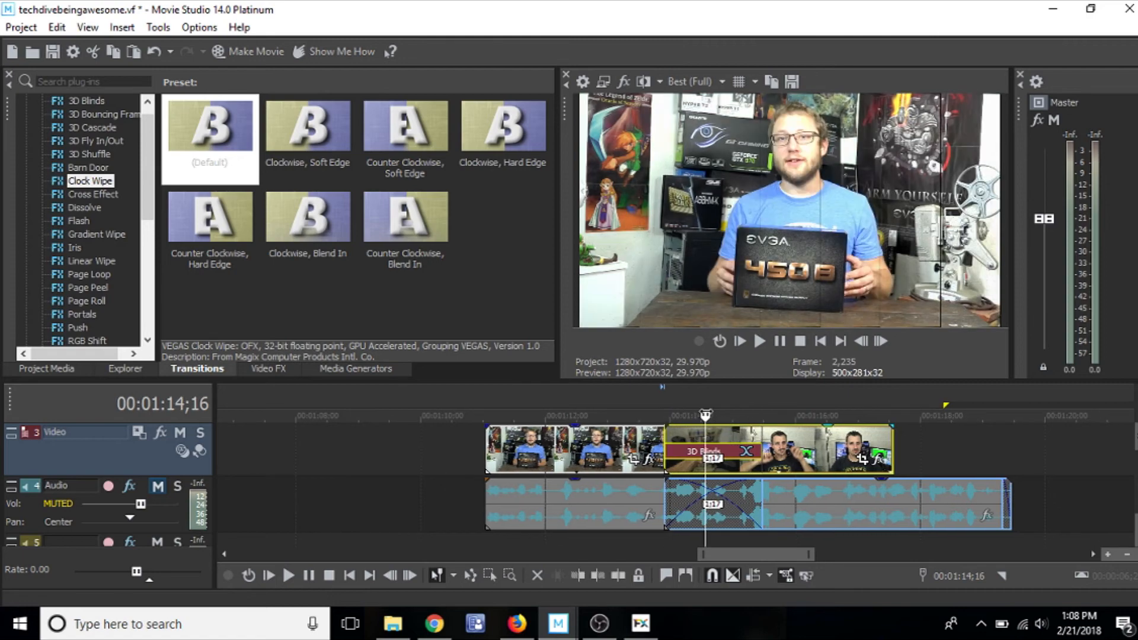
left_click(760, 440)
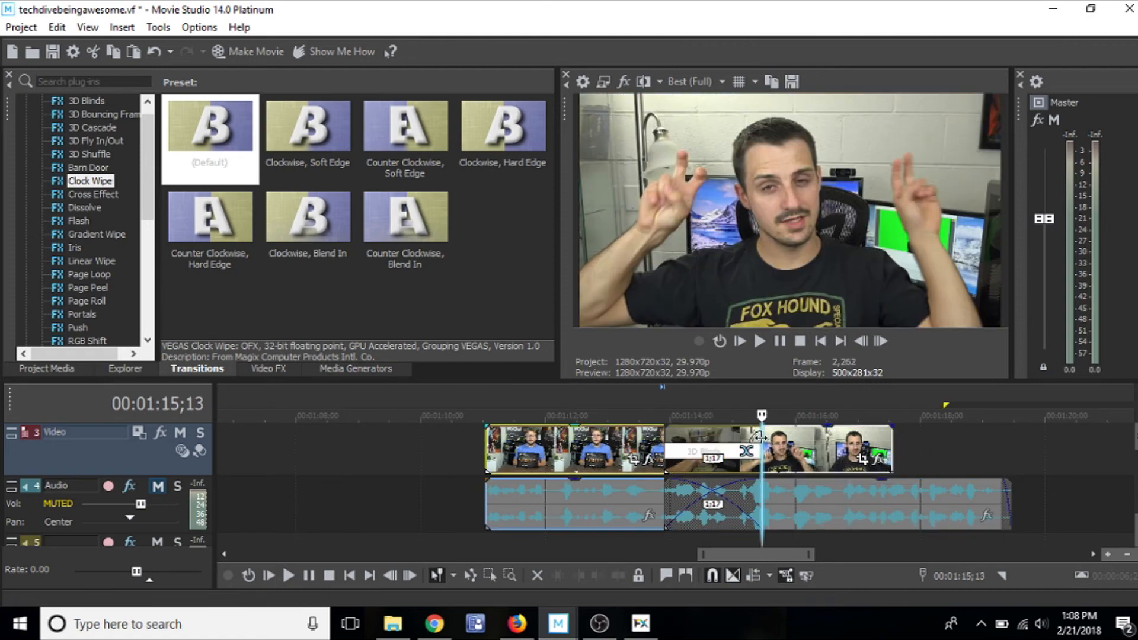
left_click_drag(758, 437, 720, 436)
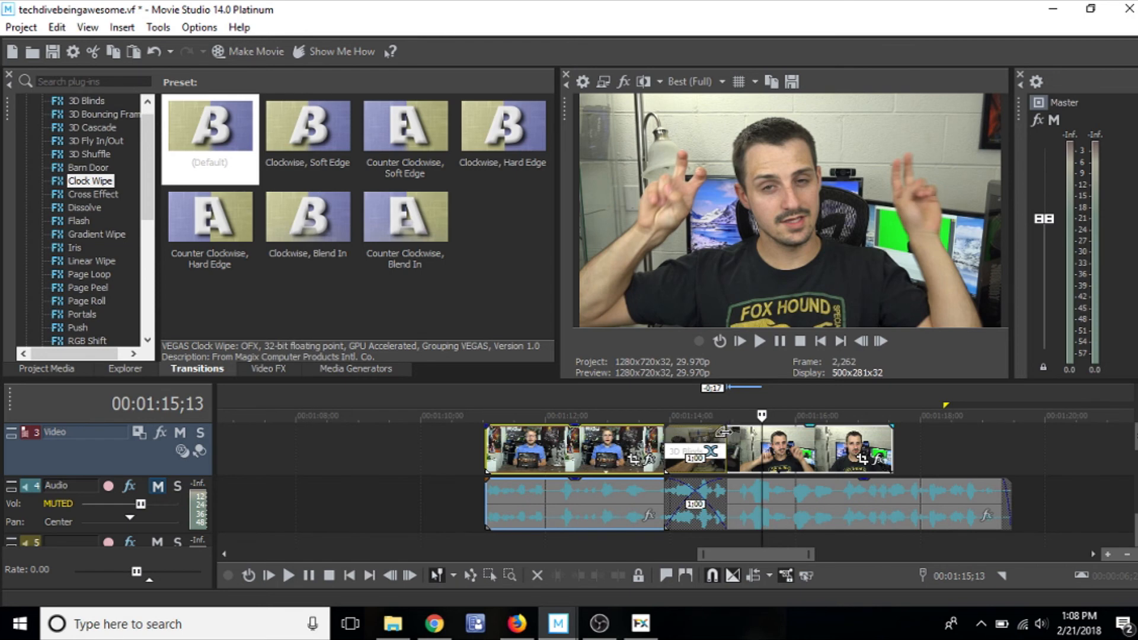
mouse_move(723, 432)
left_mouse_down()
mouse_move(691, 438)
mouse_move(727, 441)
left_mouse_up()
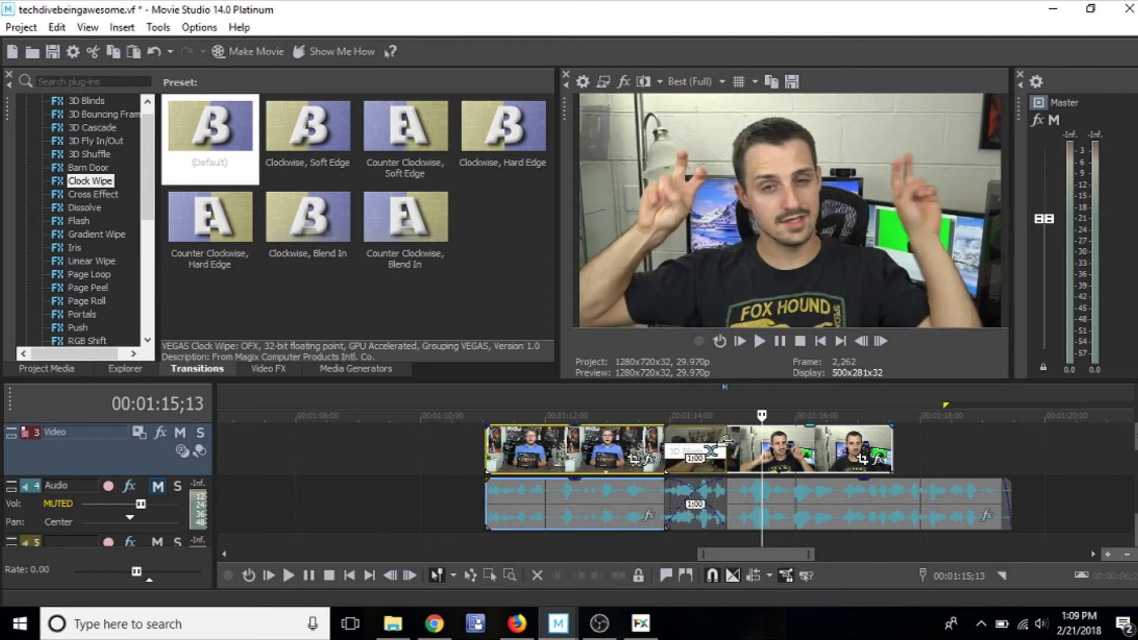
left_click(724, 483)
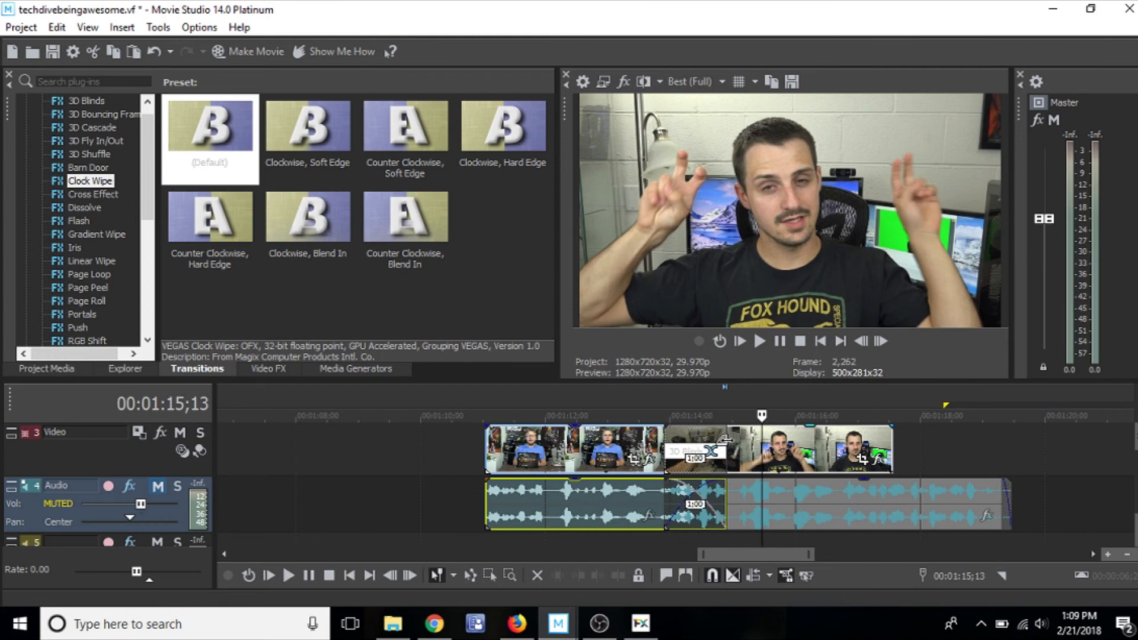
Shorten the 3D Blinds crossfade to 0:09 and step through its frames from 00:01:14;01 to 00:01:14;07
left_click_drag(724, 438, 673, 412)
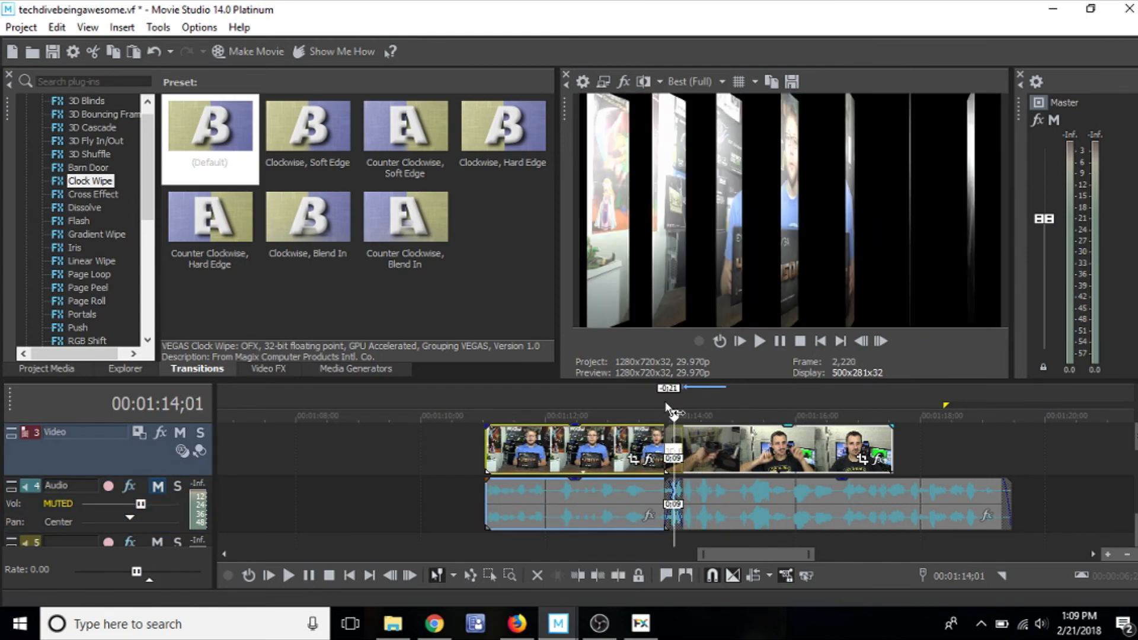
key("Right")
key("Right")
key("Right")
key("Right")
key("Right")
key("Right")
key("Right")
key("Left")
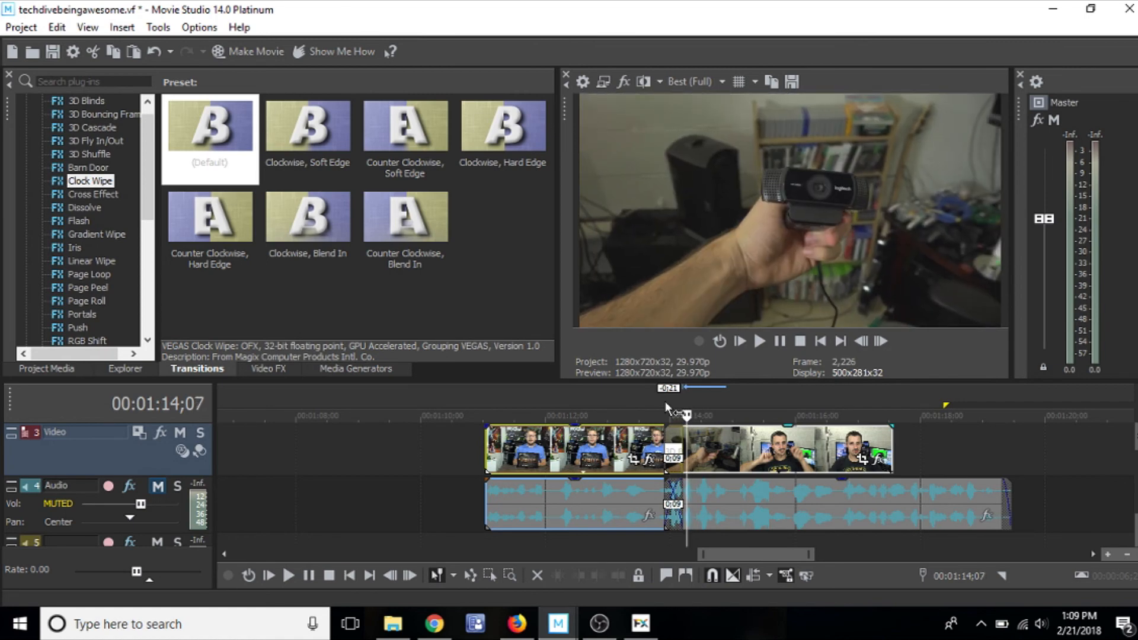
Step back to 00:01:13;25 before the shortened 3D Blinds crossfade and play through the transition
key("Left")
key("Left")
key("Left")
key("Left")
key("Left")
key("Left")
key("Left")
key("Left")
key("Left")
key("Left")
key("Left")
key("Left")
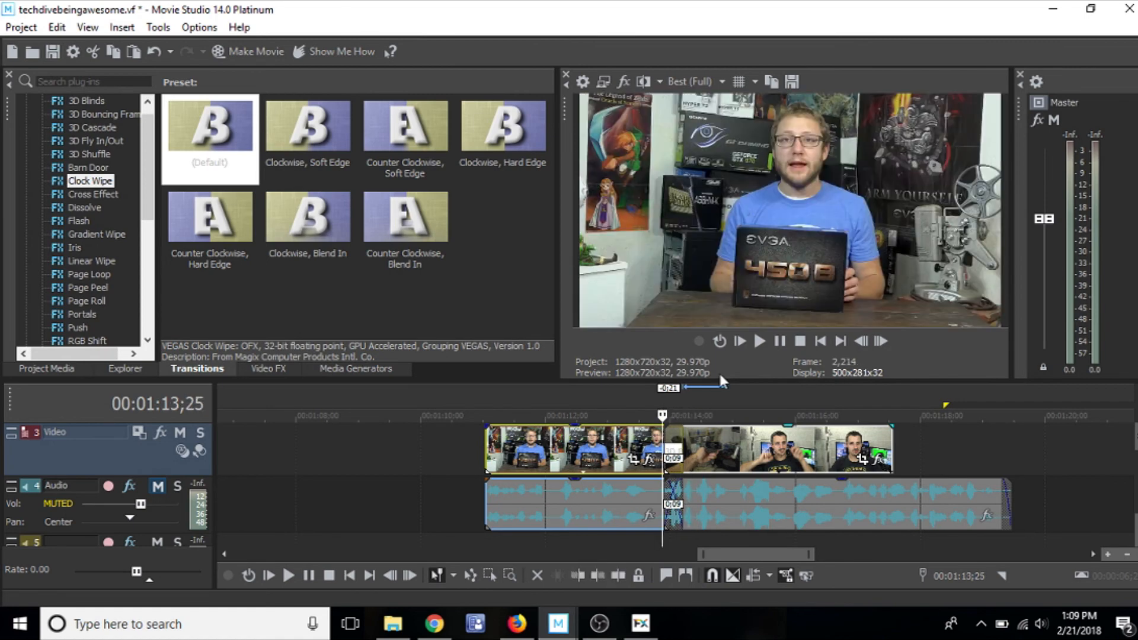
left_click(763, 341)
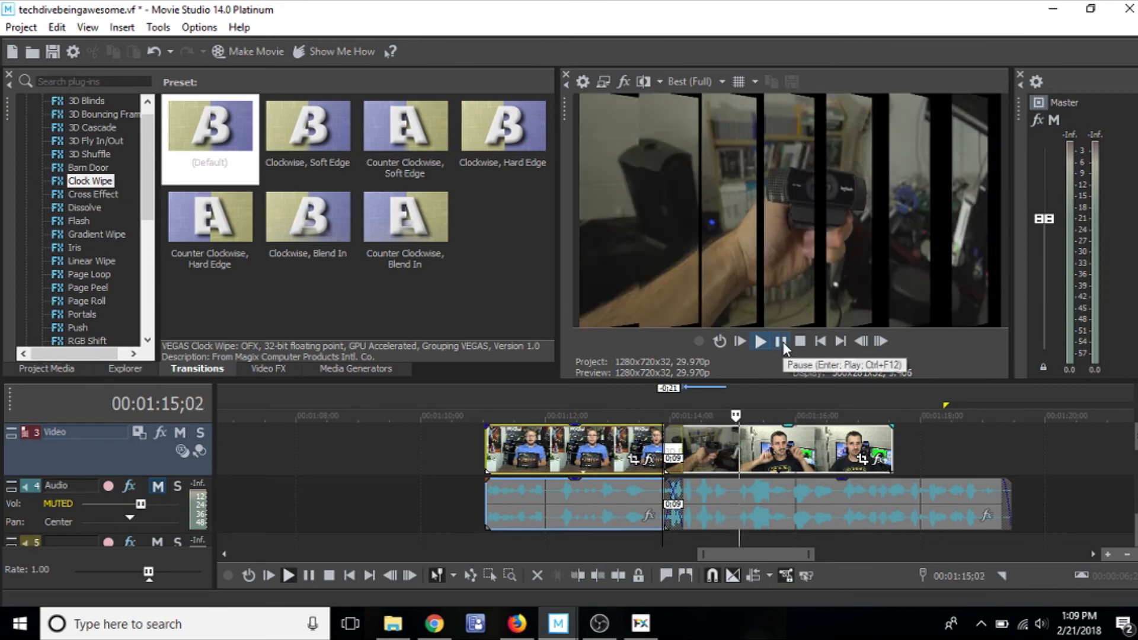
left_click(780, 342)
Examine the short 3D Blinds crossfade frame by frame between 00:01:13;25 and 00:01:14;01
left_click(674, 398)
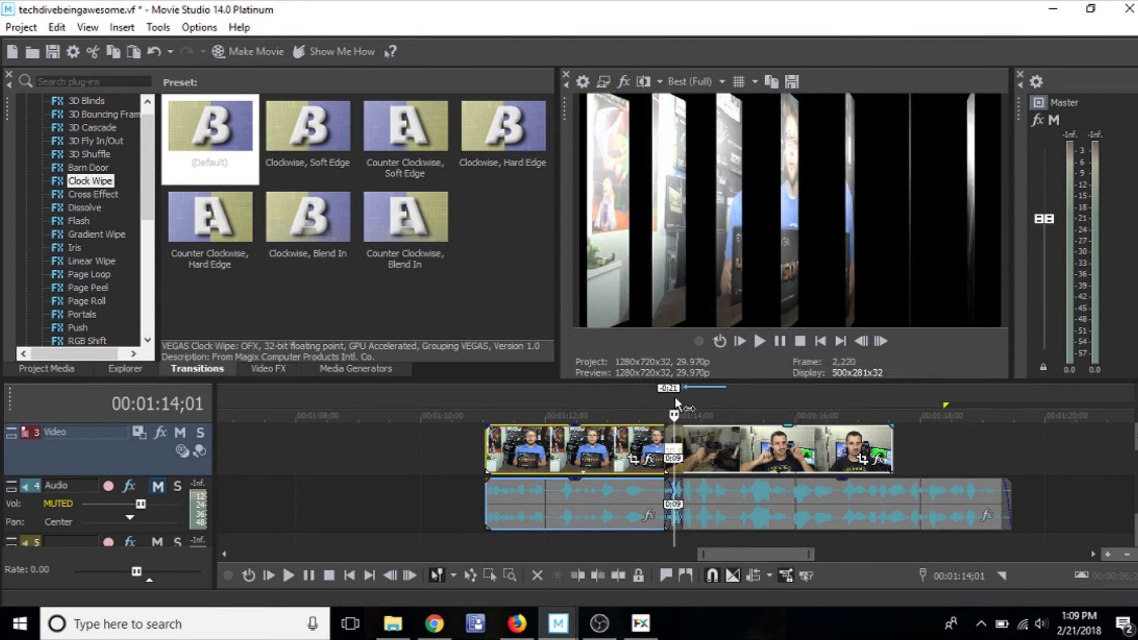
key("Right")
key("Left")
key("Left")
key("Left")
key("Left")
key("Left")
key("Left")
key("Left")
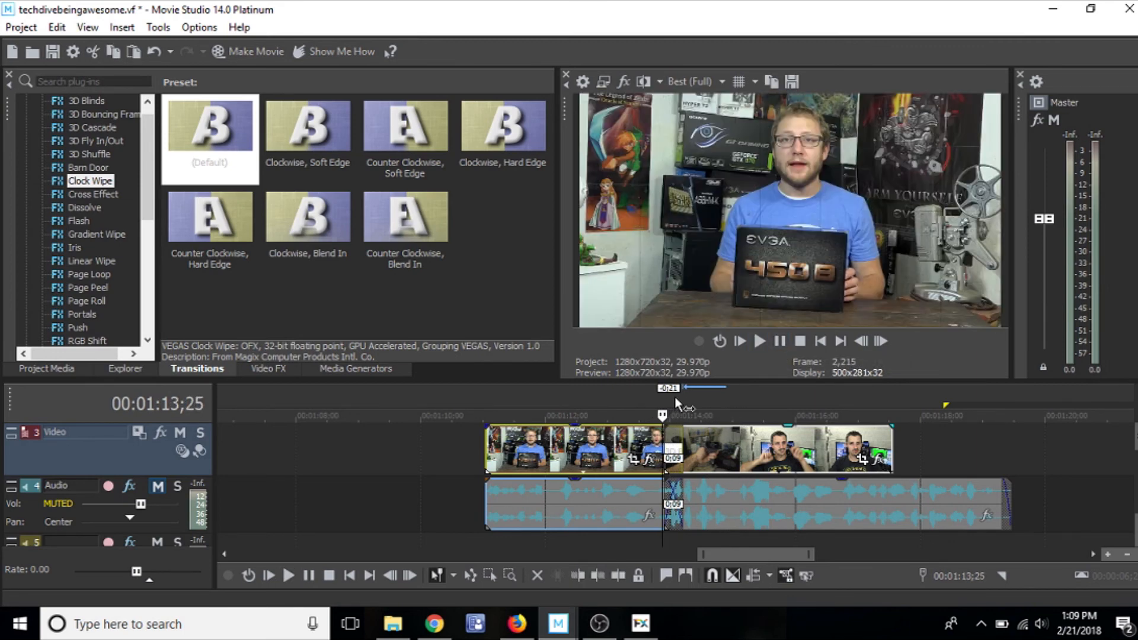
key("Right")
key("Right")
key("Right")
key("Right")
key("Right")
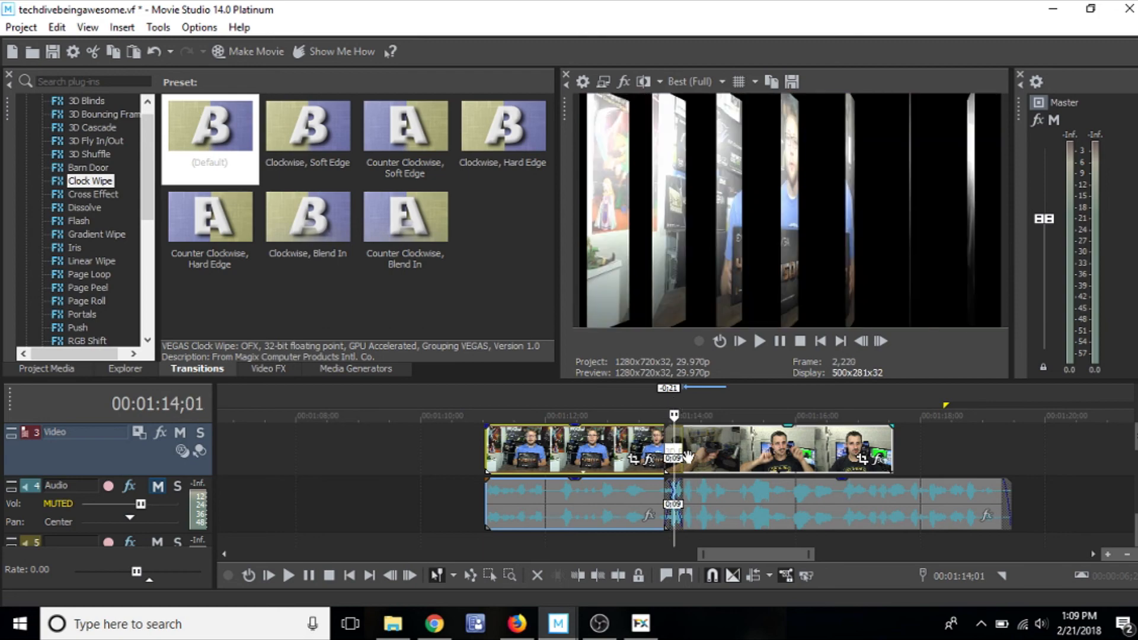
key("Right")
Lengthen the 3D Blinds crossfade to 2:07 by extending the first clip's end over the second clip
left_click(682, 451)
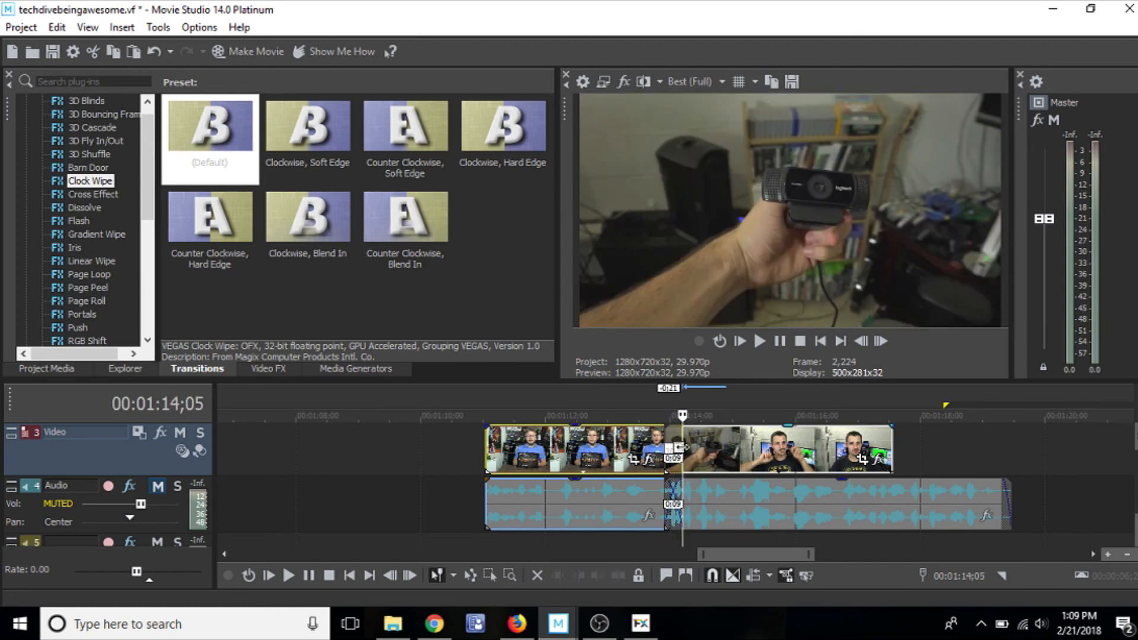
left_click_drag(682, 456, 700, 433)
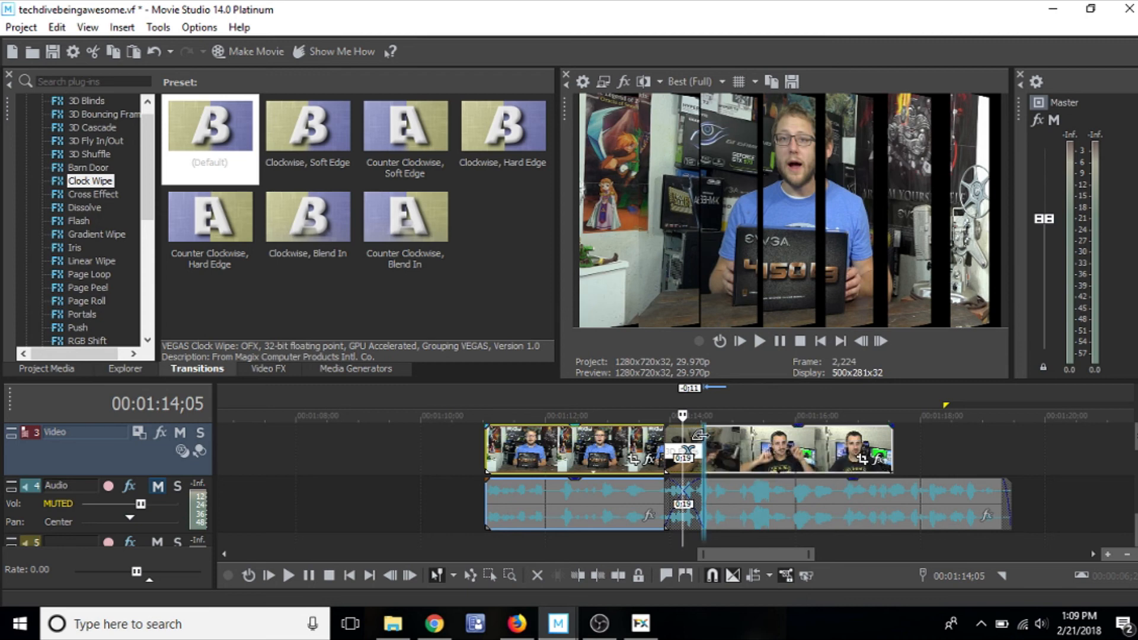
left_click_drag(700, 437, 800, 437)
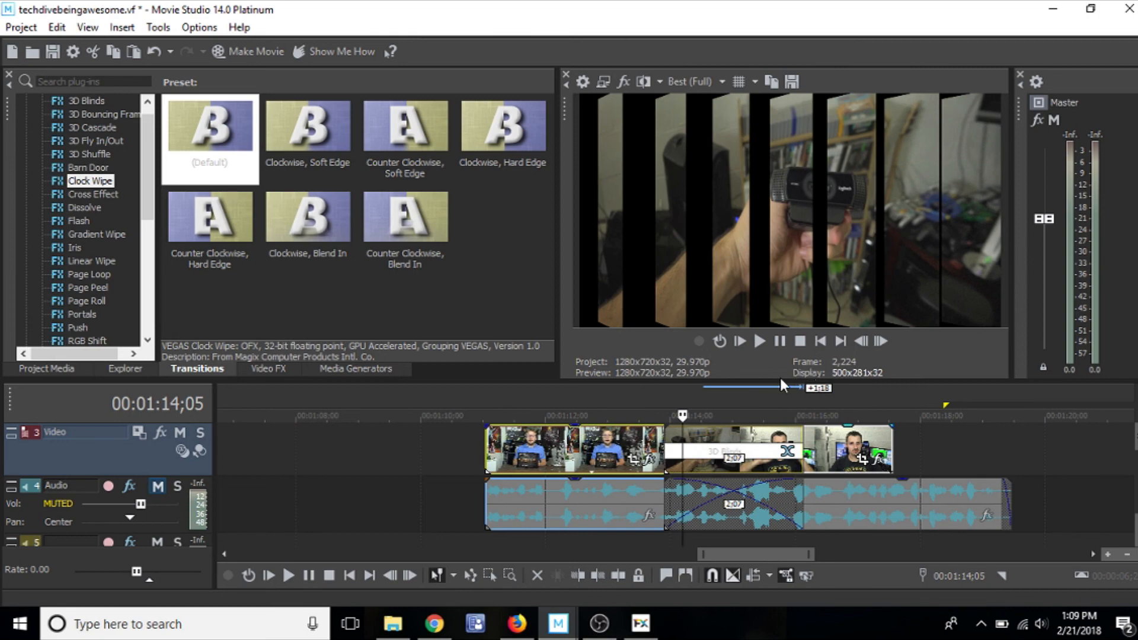
Play the lengthened 3D Blinds crossfade past its end and pause at 00:01:16;14
key("space")
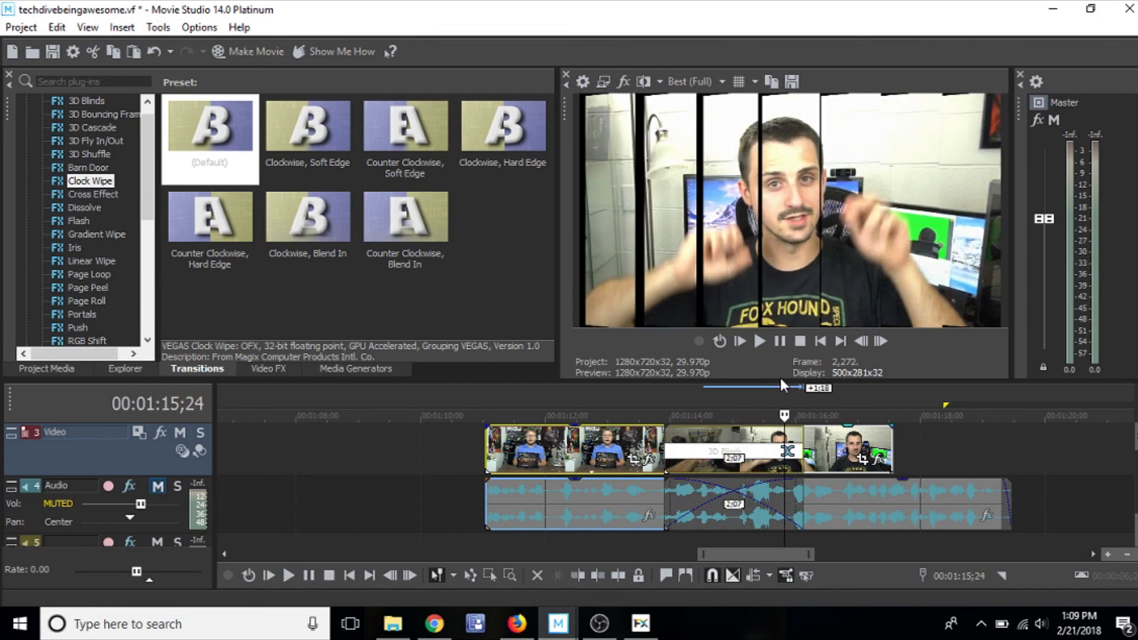
key("Right")
key("Right")
key("Right")
key("Right")
left_click(781, 342)
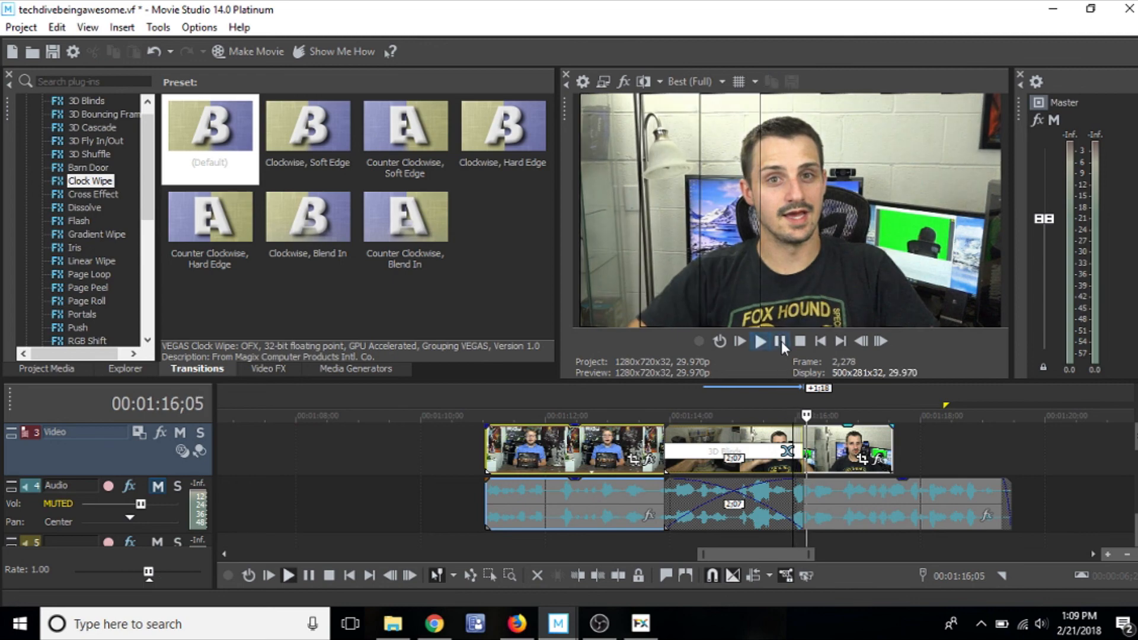
left_click(781, 342)
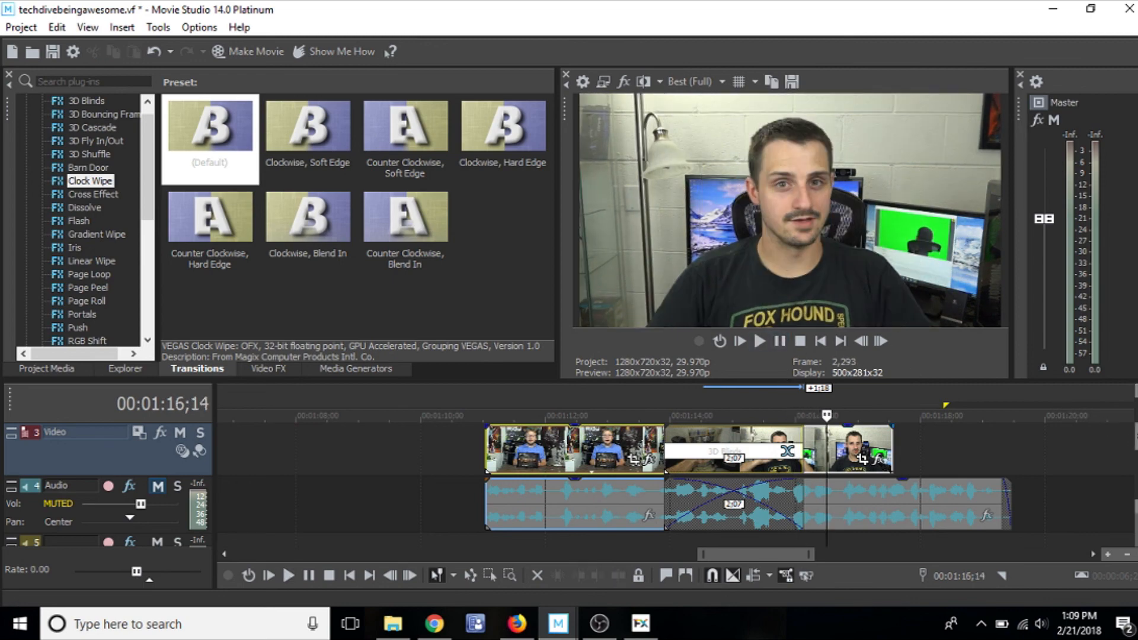
Inspect the lengthened 3D Blinds crossfade at its start, middle and near its end, and review the clip before it
mouse_move(1135, 437)
left_mouse_down()
mouse_move(1135, 448)
mouse_move(1135, 424)
left_mouse_up()
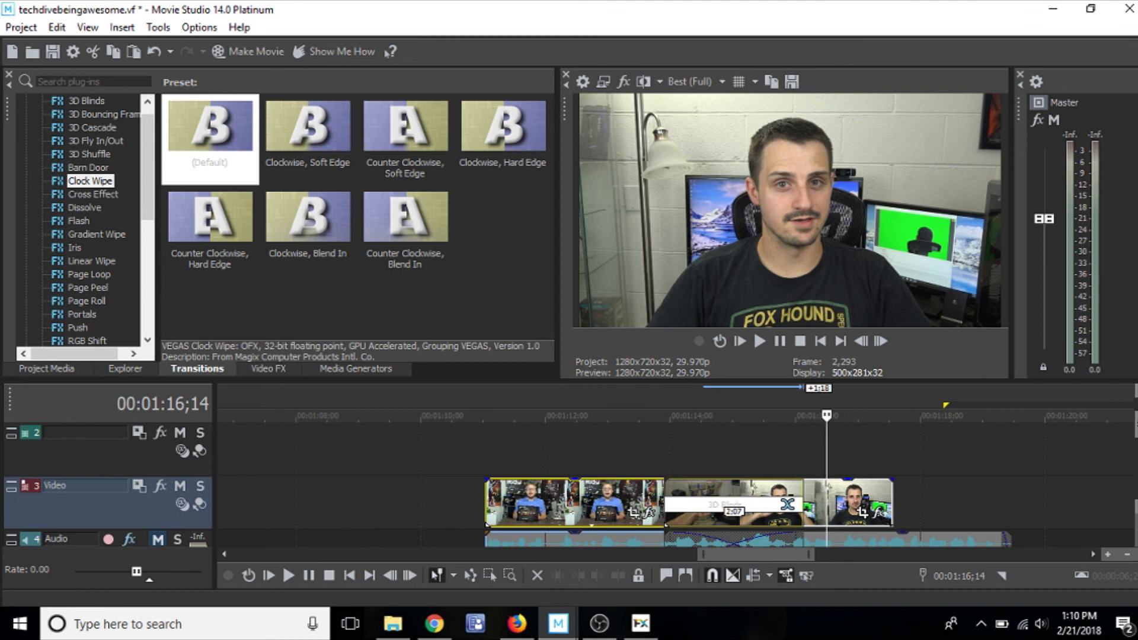
left_click_drag(1135, 425, 1135, 436)
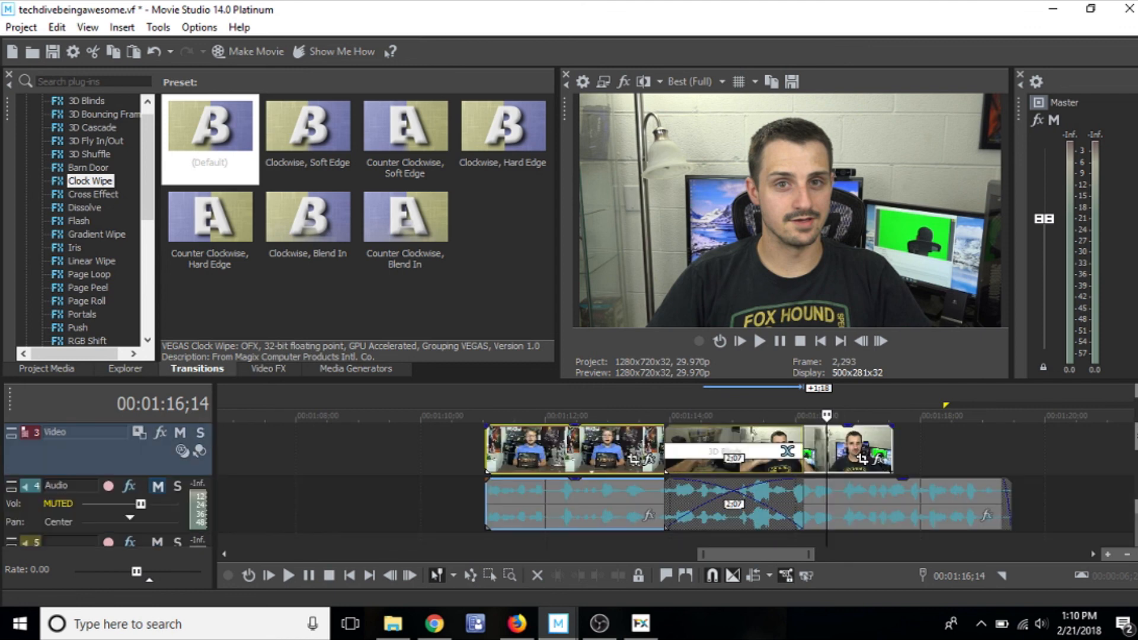
left_click(666, 401)
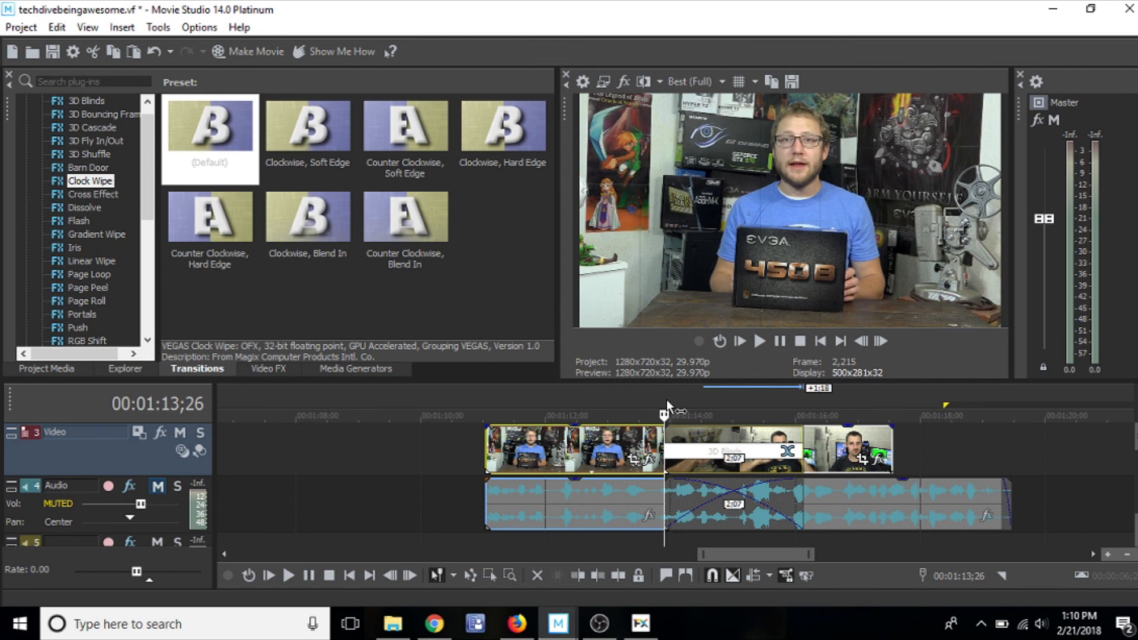
left_click(727, 410)
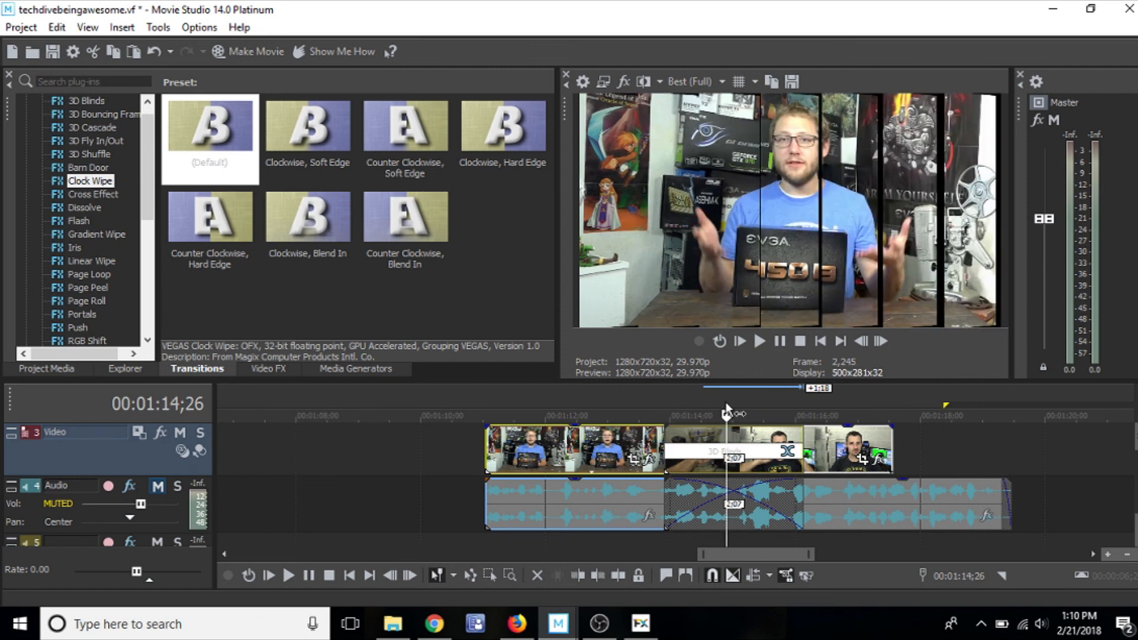
left_click(775, 410)
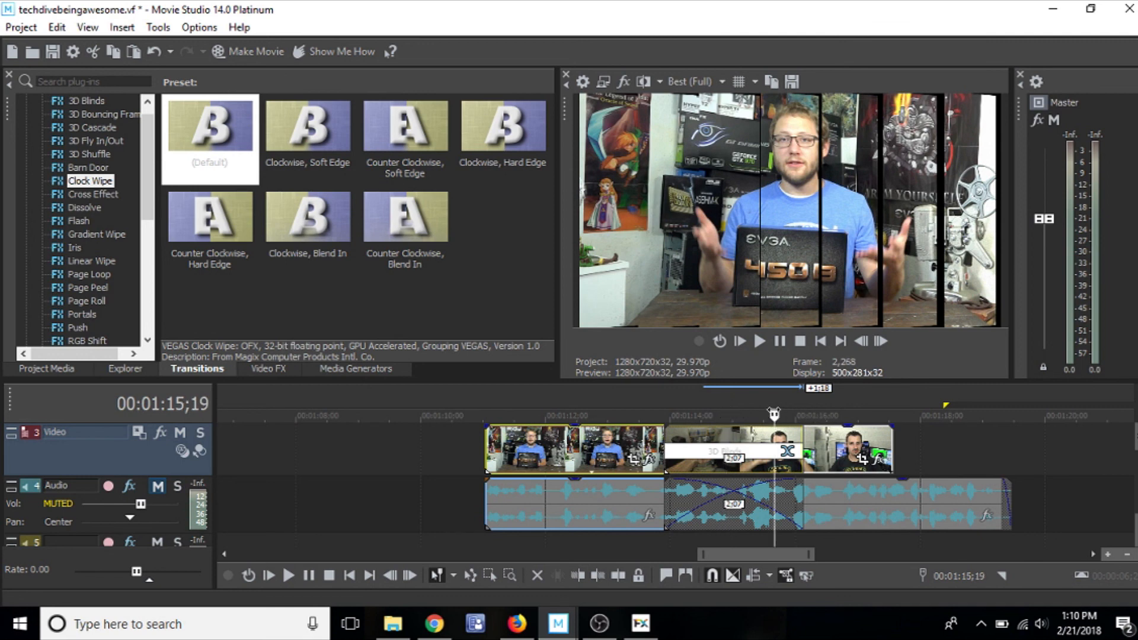
left_click(701, 409)
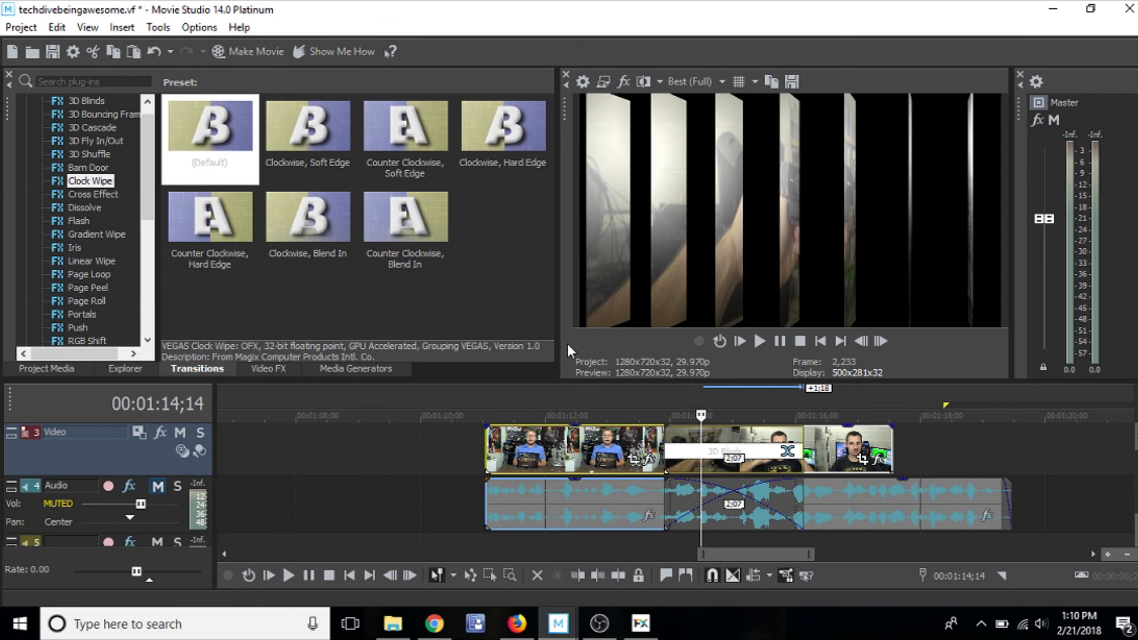
left_click(608, 396)
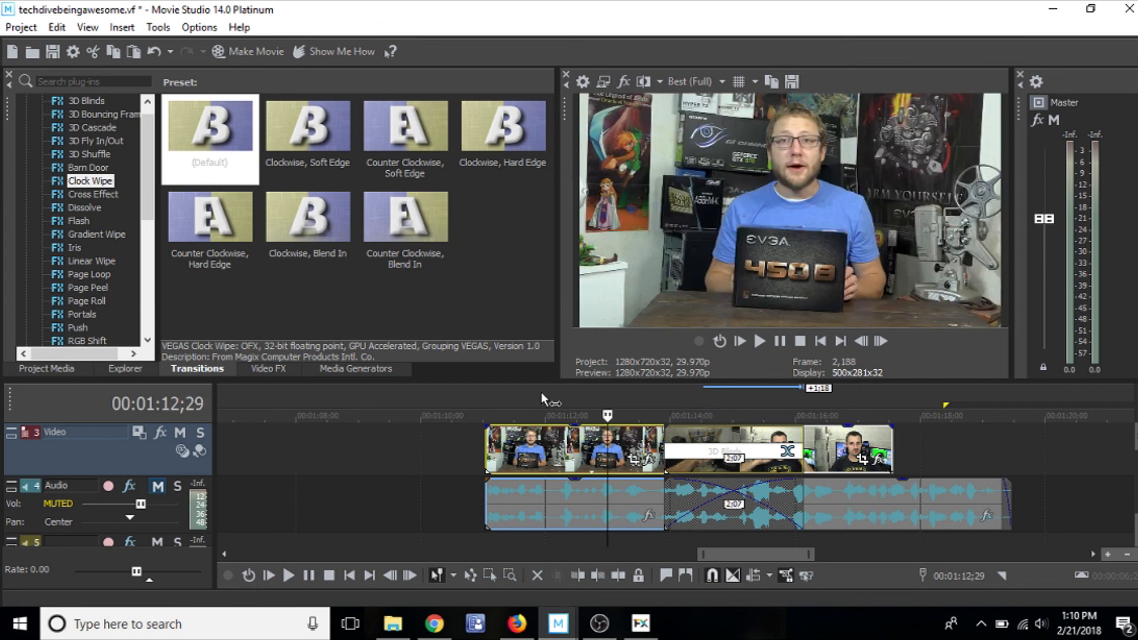
left_click(542, 394)
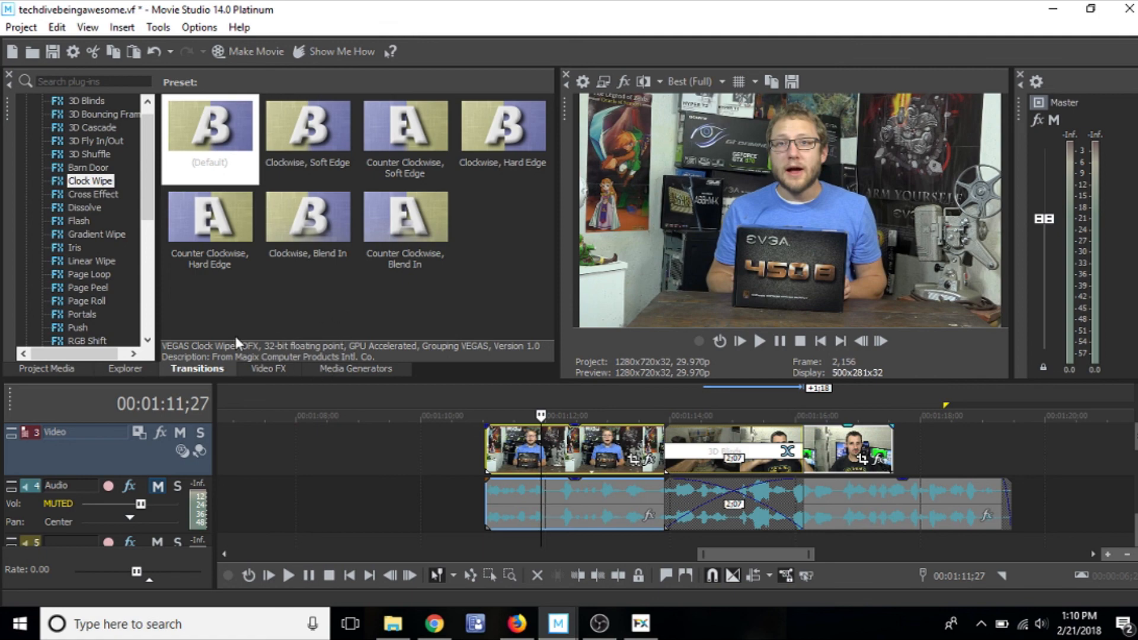
Open the list of project file commands
left_click(19, 28)
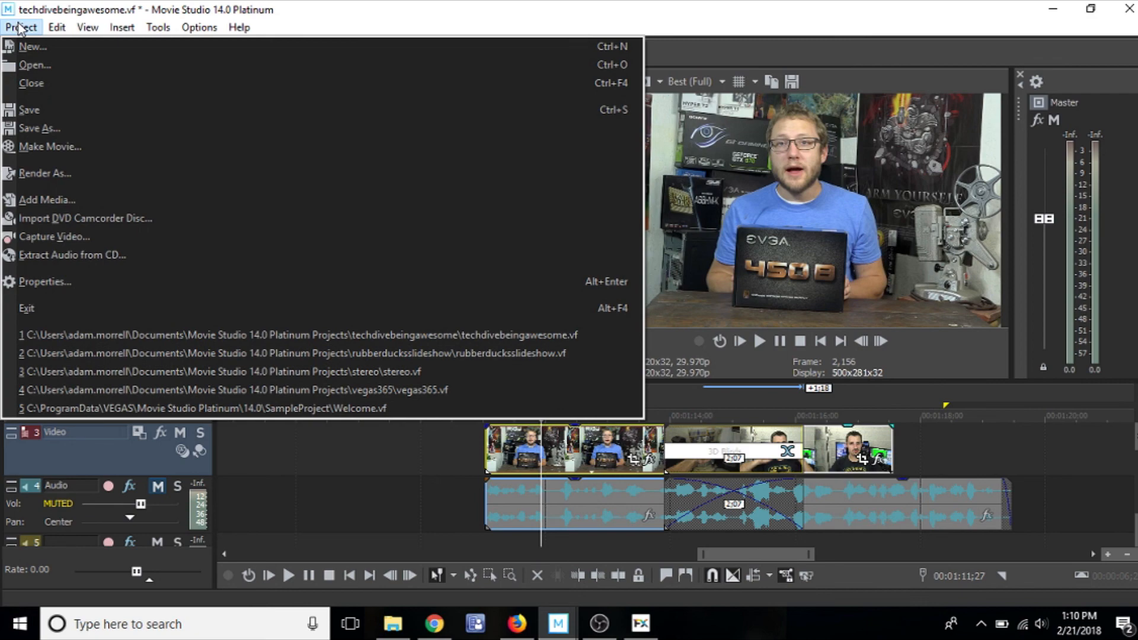